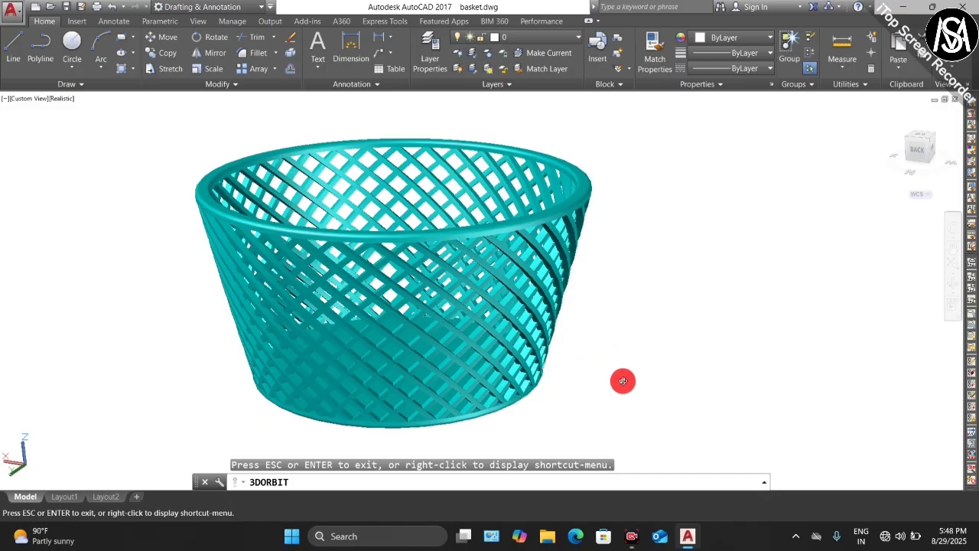
Orbit the cyan basket to view it from the left and side, then look down into it
mouse_move(622, 380)
left_mouse_down()
mouse_move(533, 393)
mouse_move(551, 278)
mouse_move(577, 334)
mouse_move(590, 335)
mouse_move(509, 344)
mouse_move(428, 308)
mouse_move(583, 275)
mouse_move(537, 284)
mouse_move(546, 297)
left_mouse_up()
mouse_move(567, 265)
left_mouse_down()
mouse_move(559, 317)
mouse_move(498, 301)
mouse_move(481, 273)
mouse_move(506, 261)
mouse_move(505, 280)
mouse_move(539, 290)
mouse_move(582, 282)
mouse_move(540, 267)
mouse_move(450, 275)
mouse_move(454, 308)
left_mouse_up()
mouse_move(534, 290)
left_mouse_down()
mouse_move(524, 317)
mouse_move(614, 269)
mouse_move(566, 322)
mouse_move(582, 323)
mouse_move(533, 328)
mouse_move(634, 334)
mouse_move(563, 282)
mouse_move(540, 279)
left_mouse_up()
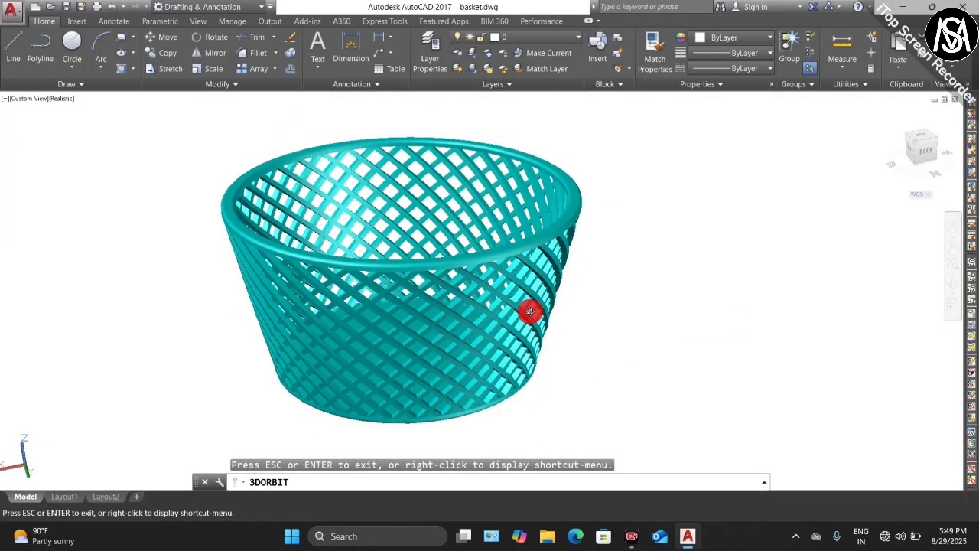
mouse_move(513, 328)
left_mouse_down()
mouse_move(553, 329)
mouse_move(542, 327)
left_mouse_up()
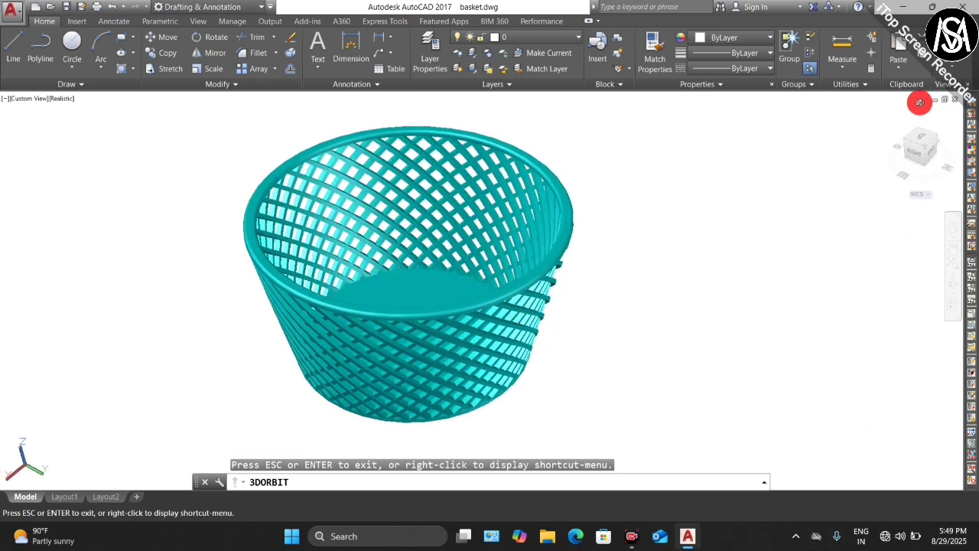
key("Escape")
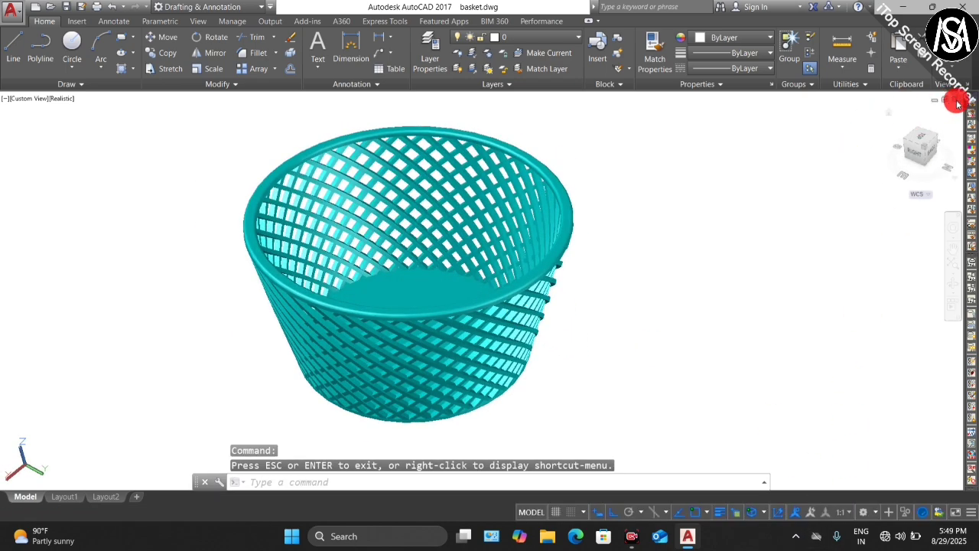
Close basket.dwg without saving and start the new blank drawing Drawing4
left_click(955, 100)
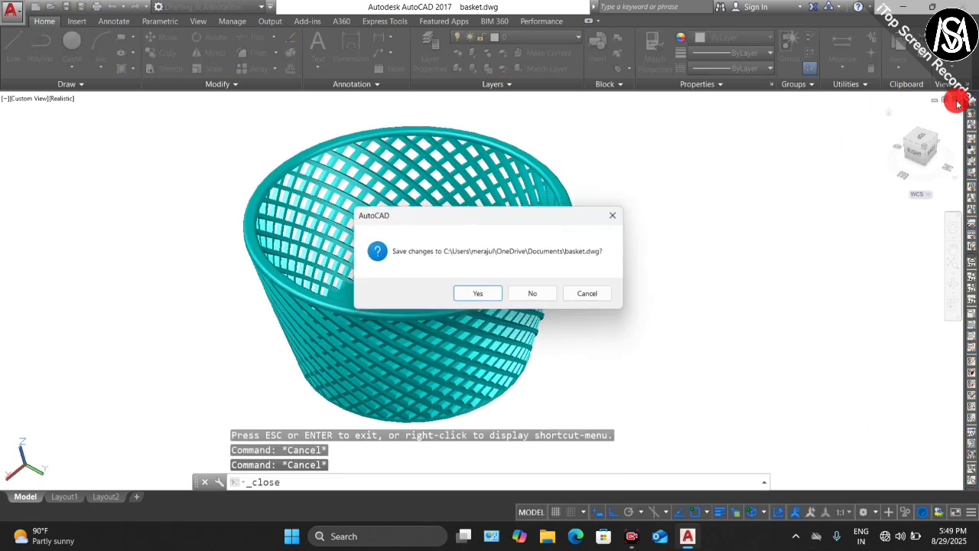
left_click(528, 297)
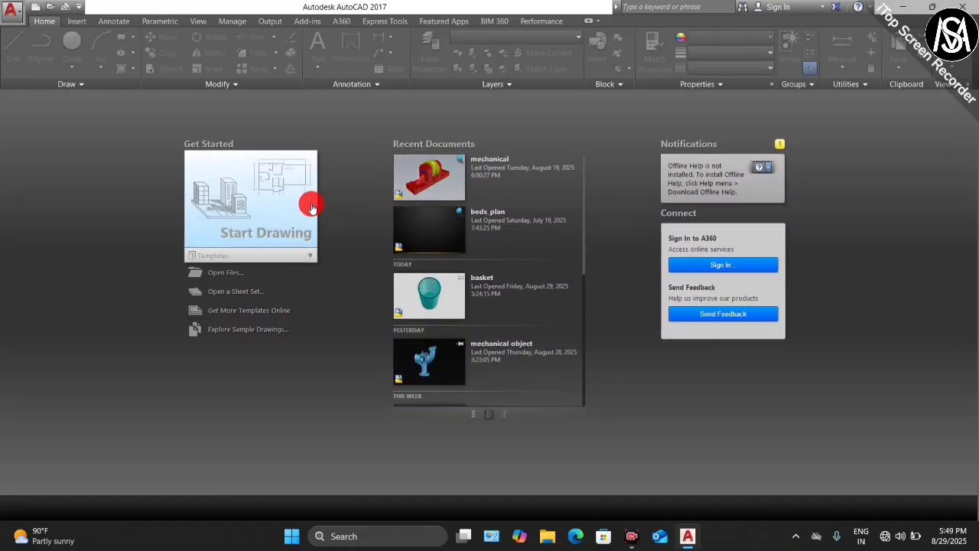
left_click(258, 222)
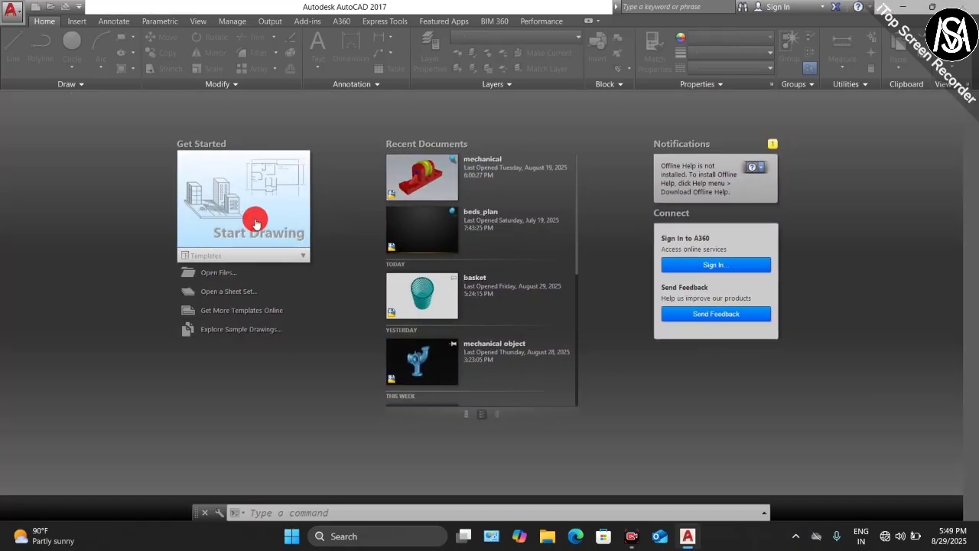
left_click(253, 207)
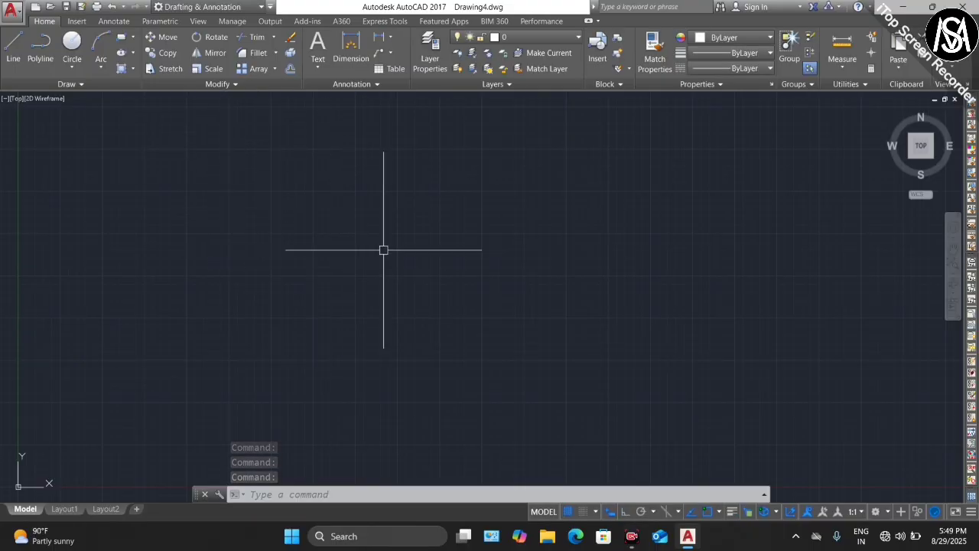
In Drawing Units, set length precision to 0 and insertion scale to Millimeters
type("u")
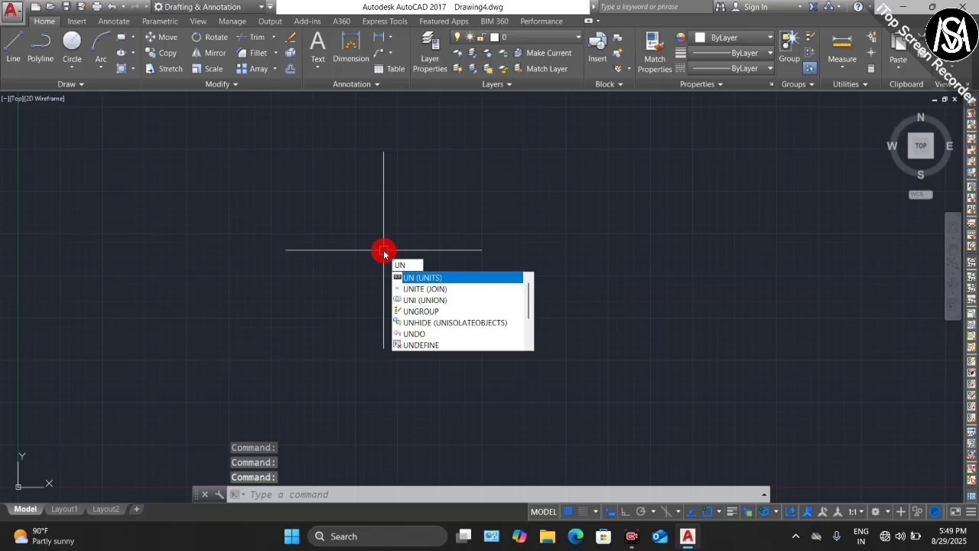
key("Return")
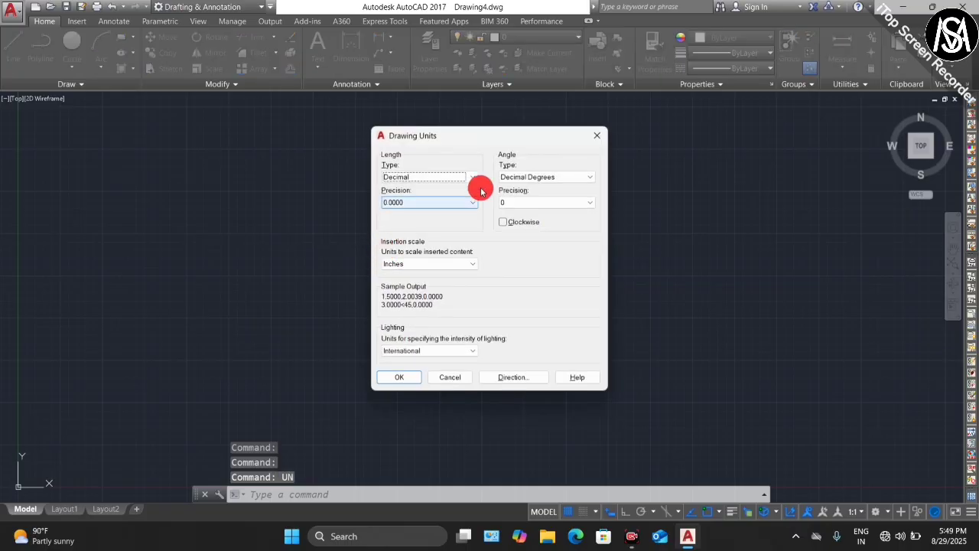
left_click(436, 202)
scroll(425, 214, "up", 2)
left_click(418, 220)
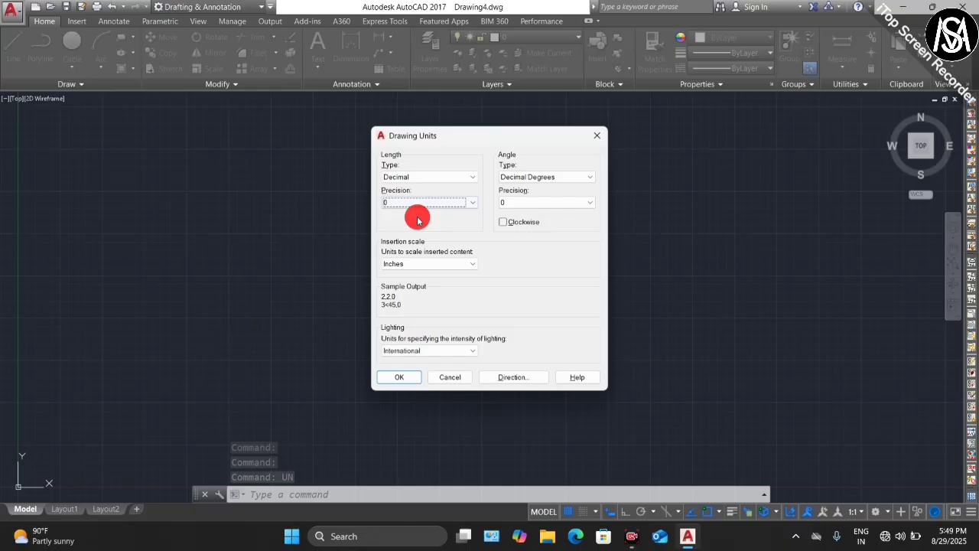
left_click(423, 268)
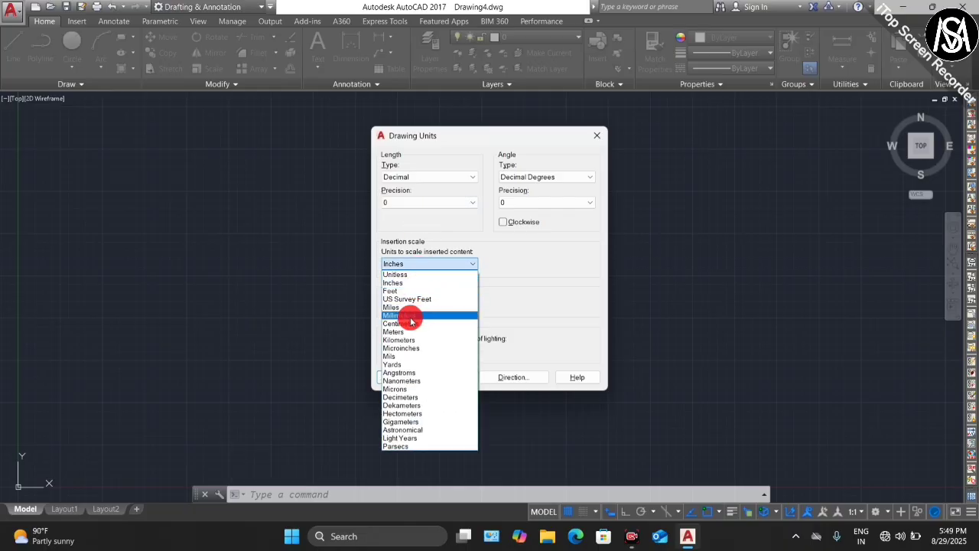
left_click(412, 314)
left_click(398, 378)
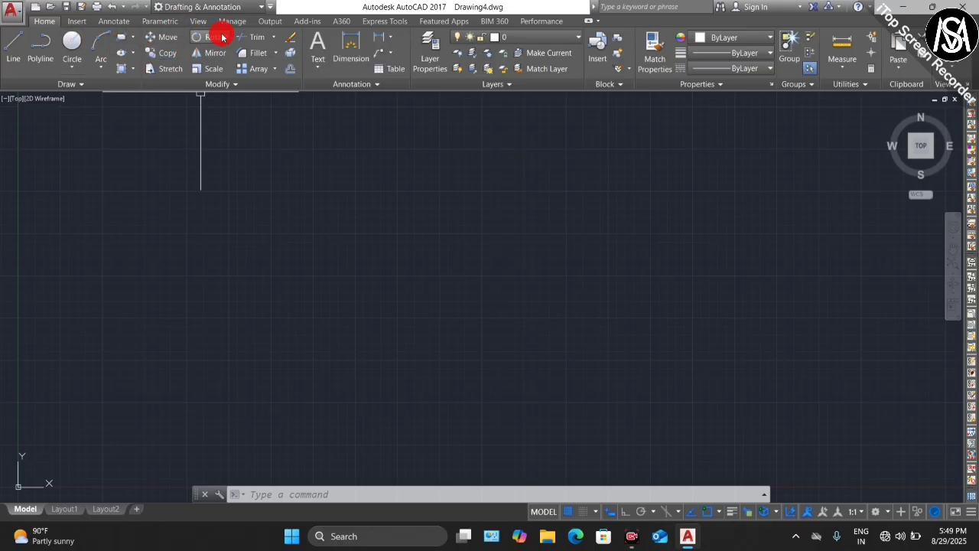
Switch to the 3D Modeling workspace and set an SW Isometric view, adjusted to a left-front angle
left_click(255, 10)
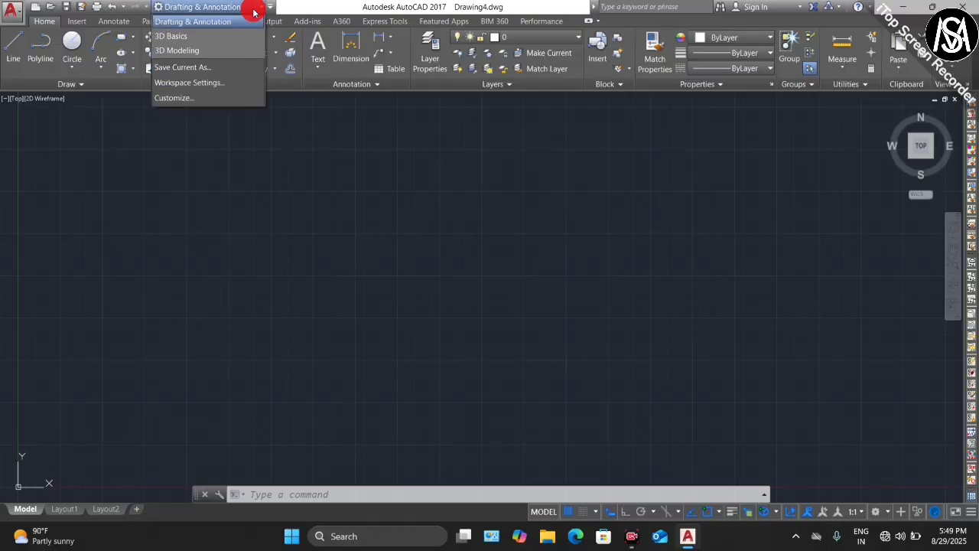
left_click(183, 52)
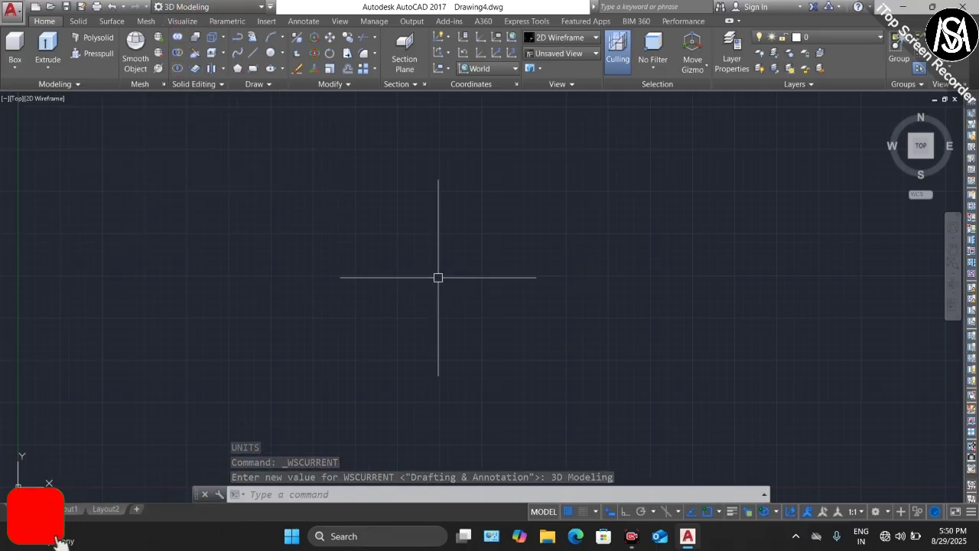
left_click(16, 100)
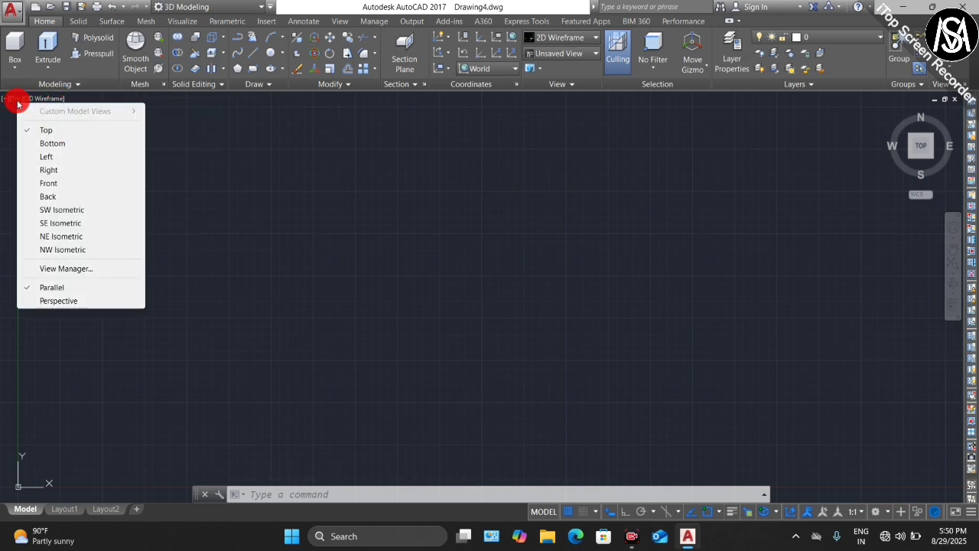
left_click(49, 213)
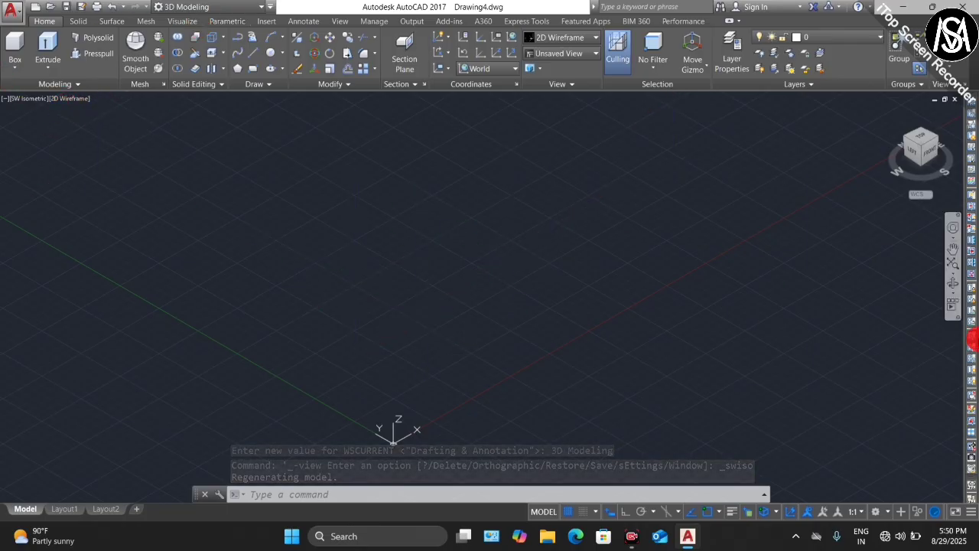
left_click(953, 283)
left_click_drag(821, 367, 733, 361)
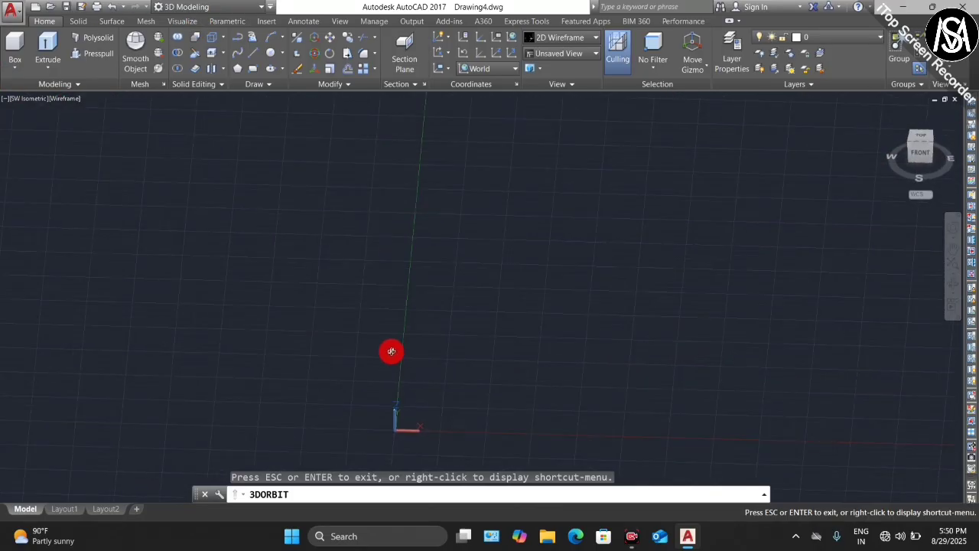
mouse_move(391, 351)
left_mouse_down()
mouse_move(437, 321)
mouse_move(415, 328)
mouse_move(582, 319)
left_mouse_up()
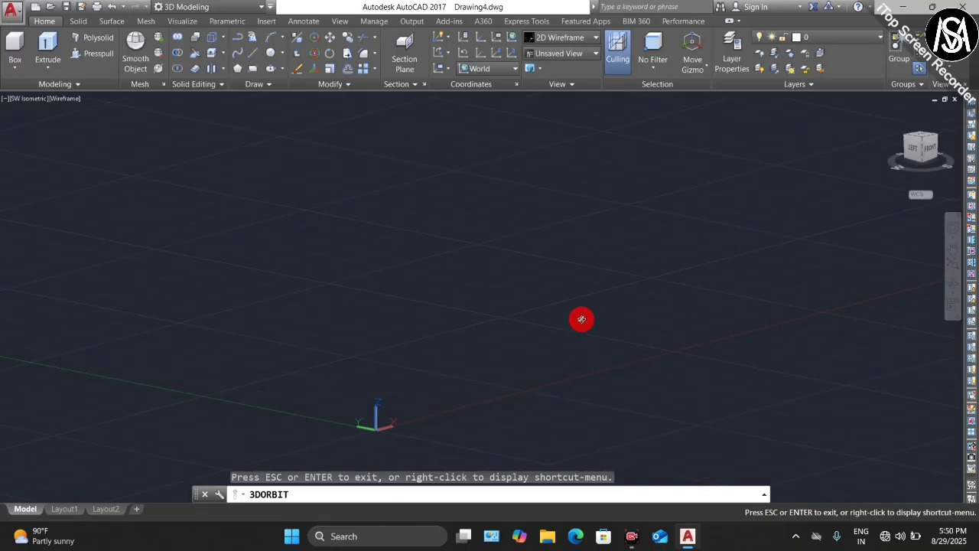
key("Escape")
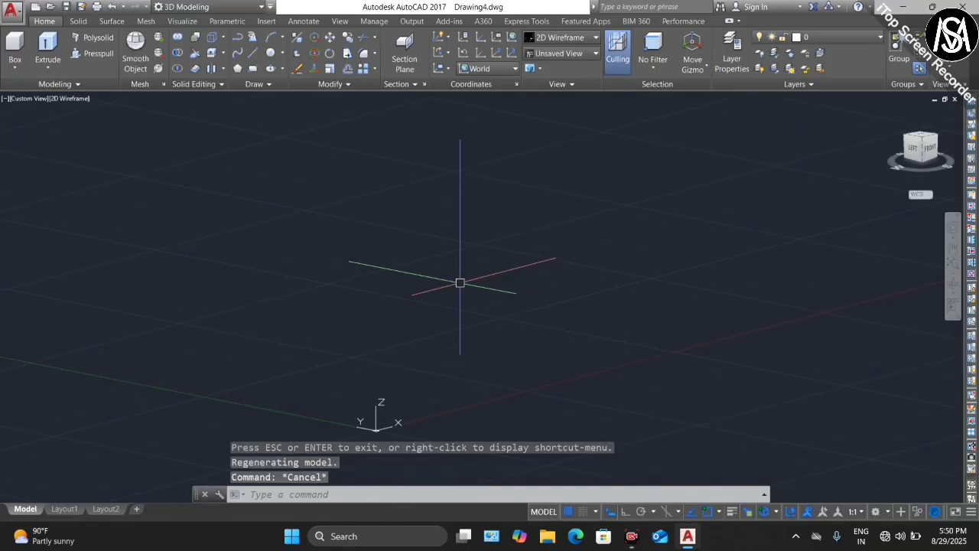
Draw a radius-40 circle on the ground plane with Ortho on, then zoom out and orbit to see it
type("c")
key("Return")
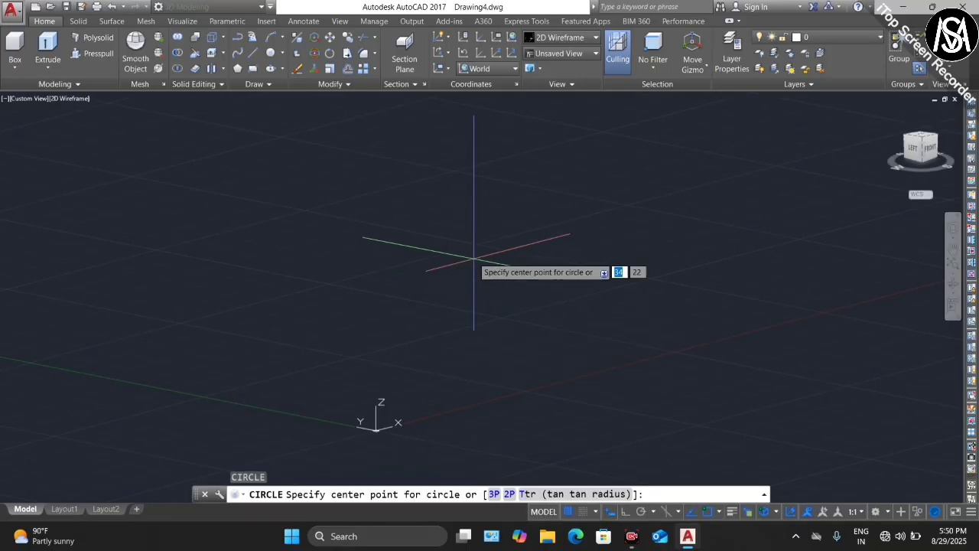
left_click(426, 269)
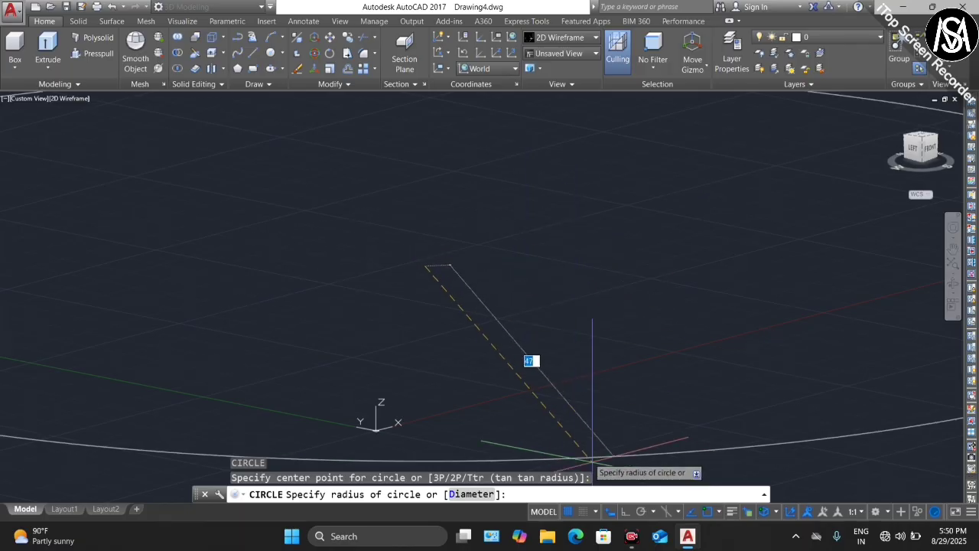
left_click(596, 508)
left_click(620, 514)
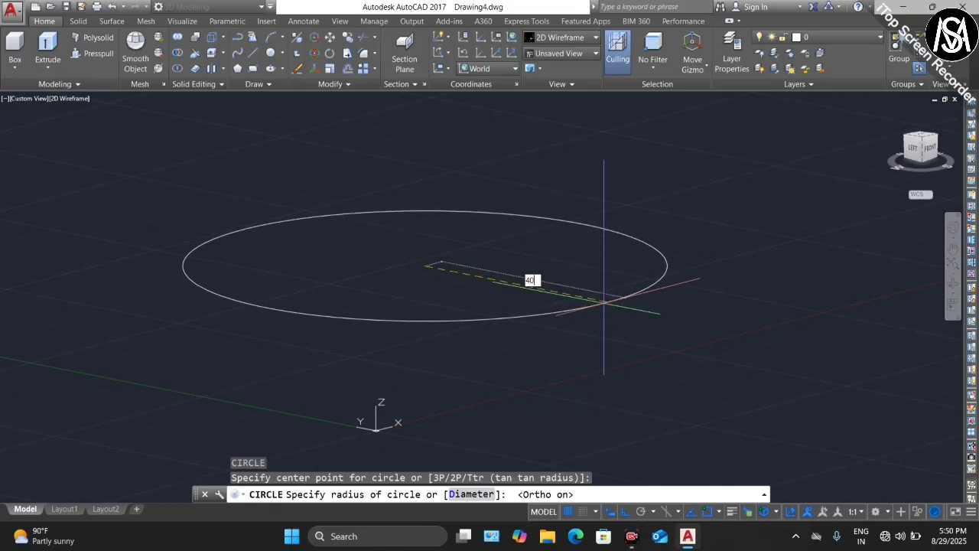
type("40")
key("Return")
scroll(566, 322, "down", 4)
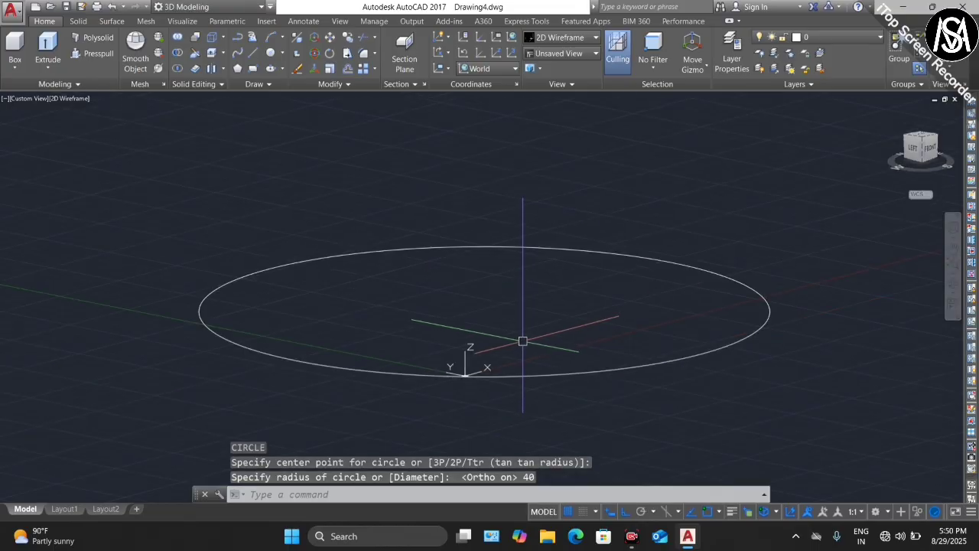
scroll(520, 336, "down", 4)
left_click(954, 278)
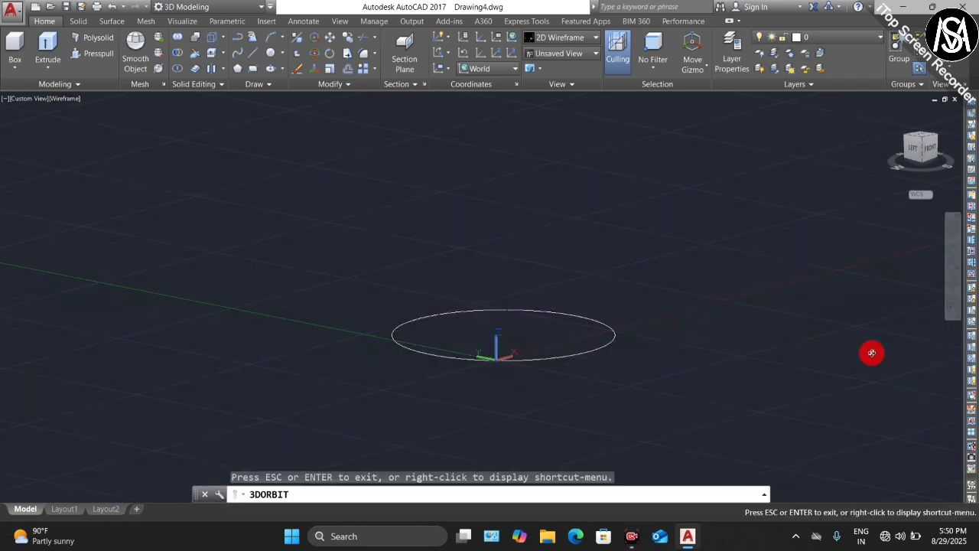
mouse_move(872, 352)
left_mouse_down()
mouse_move(786, 393)
mouse_move(705, 397)
mouse_move(786, 394)
mouse_move(650, 305)
left_mouse_up()
key("Escape")
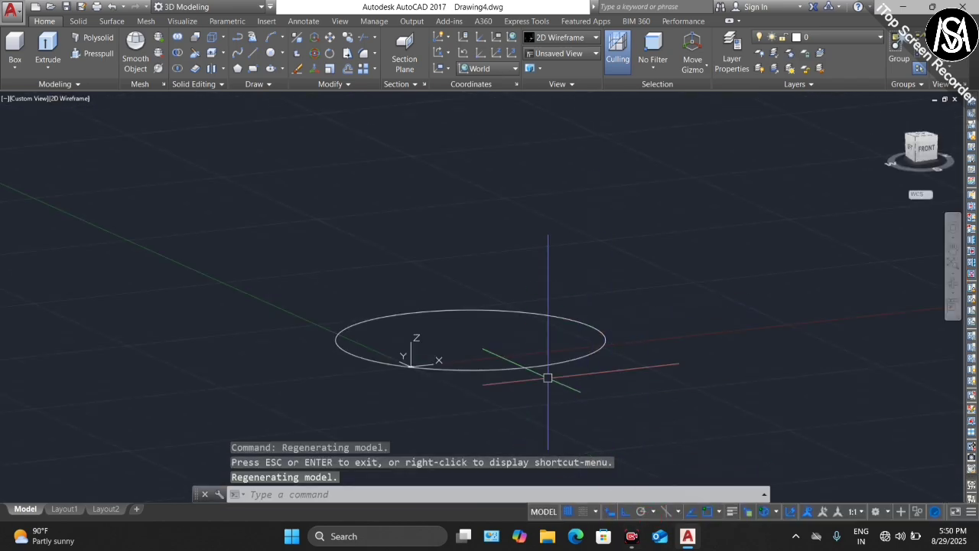
Draw a 50-unit line along +Z starting at the base circle's centre
type("l")
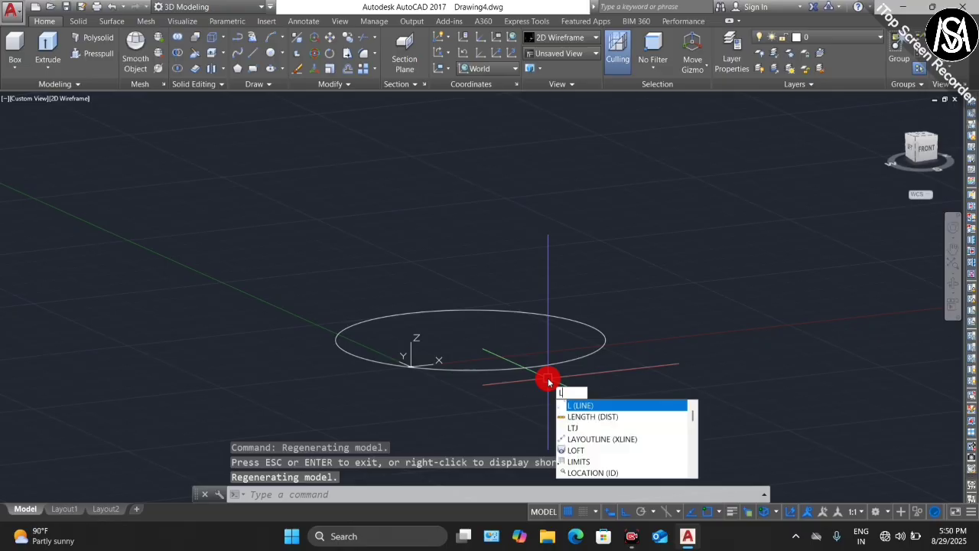
key("Return")
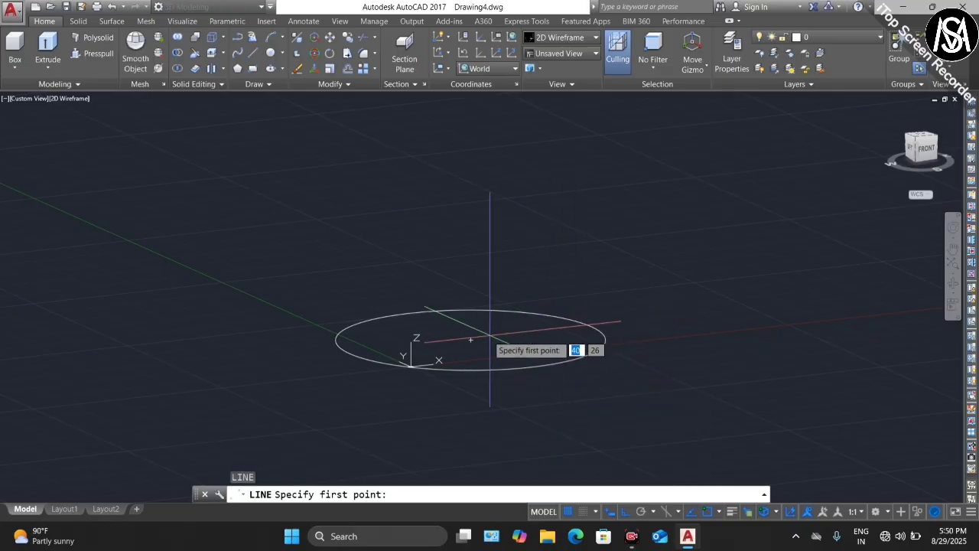
left_click(470, 340)
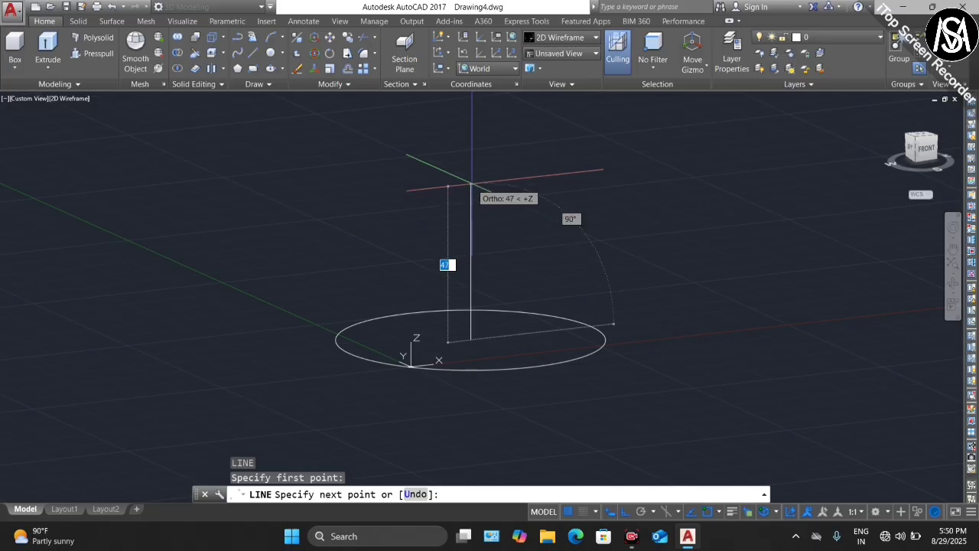
type("50")
key("Return")
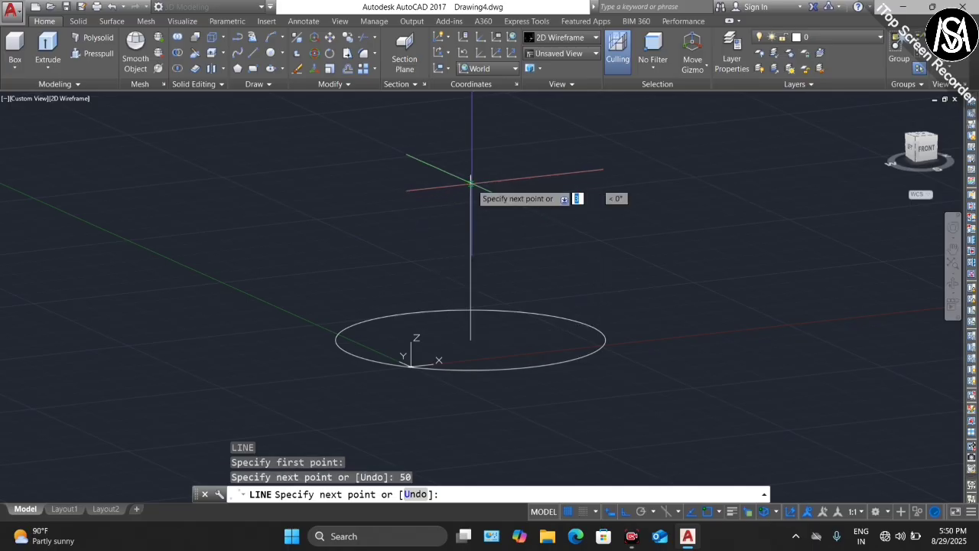
key("Escape")
type("C")
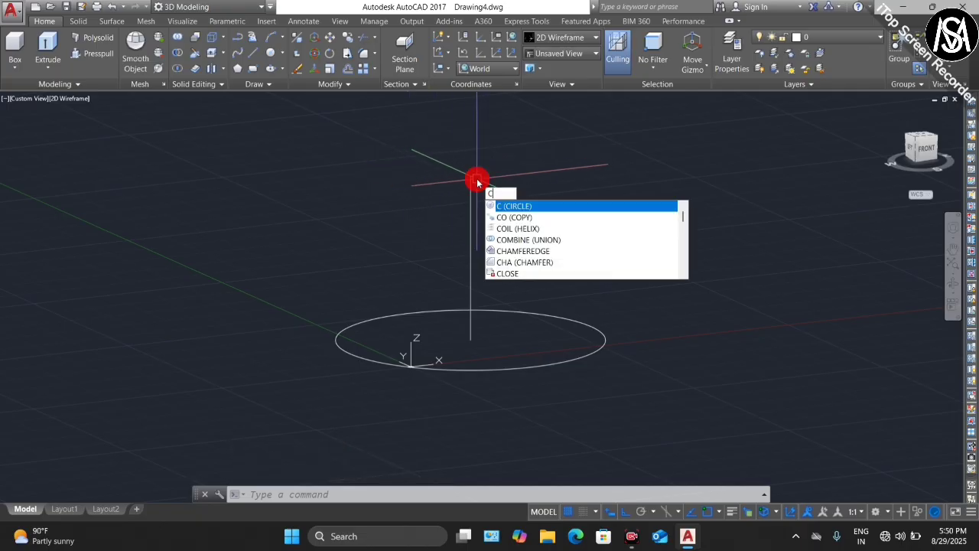
Centre a radius-50 circle on the vertical line's top endpoint and orbit to see both circles from above
key("Return")
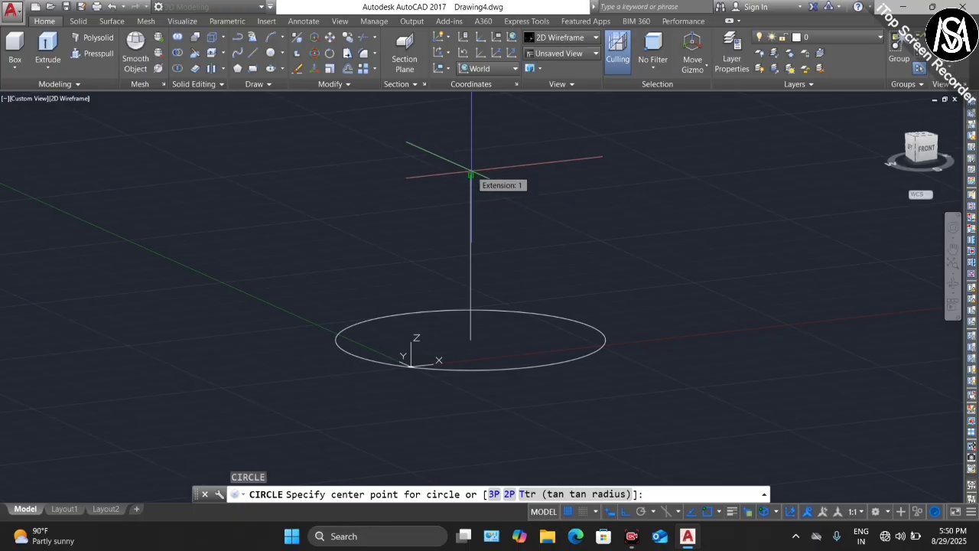
left_click(471, 176)
type("50")
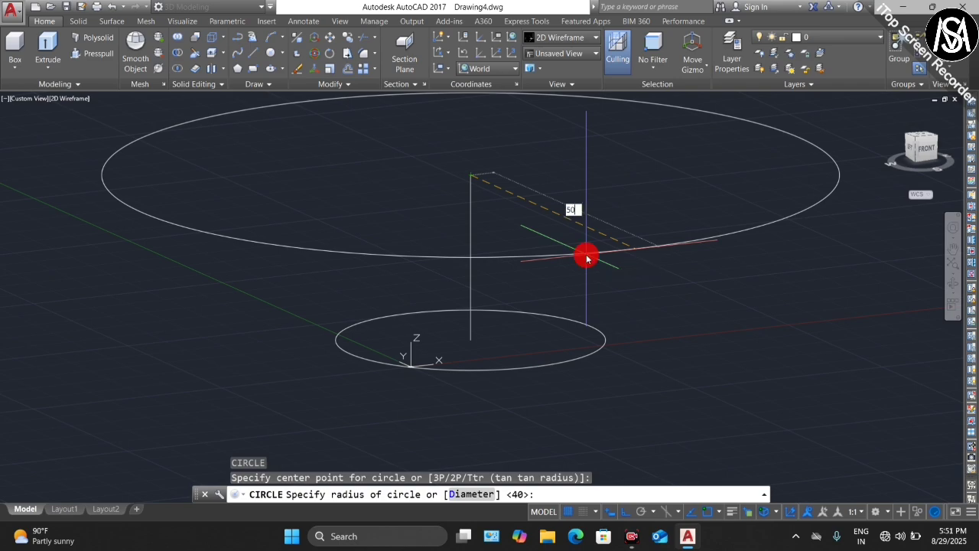
key("Return")
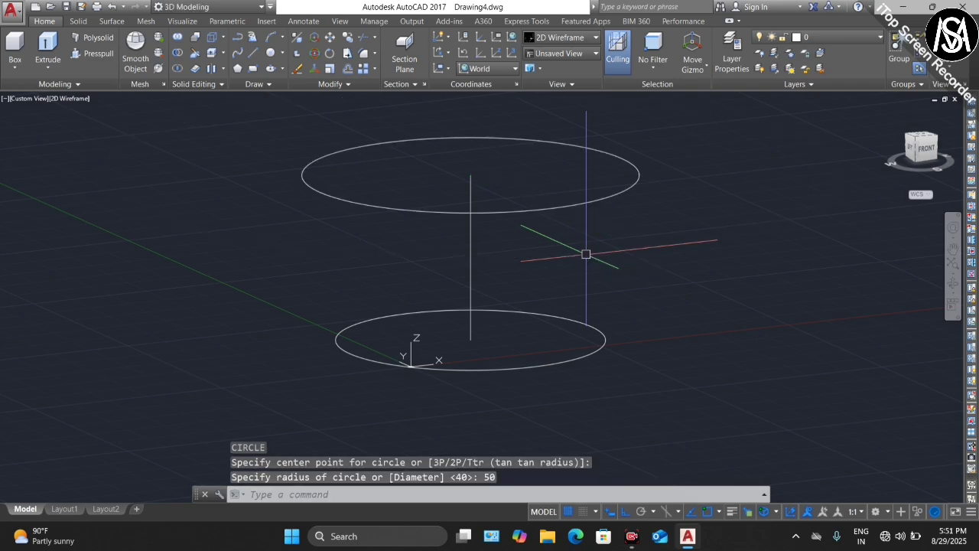
left_click(949, 284)
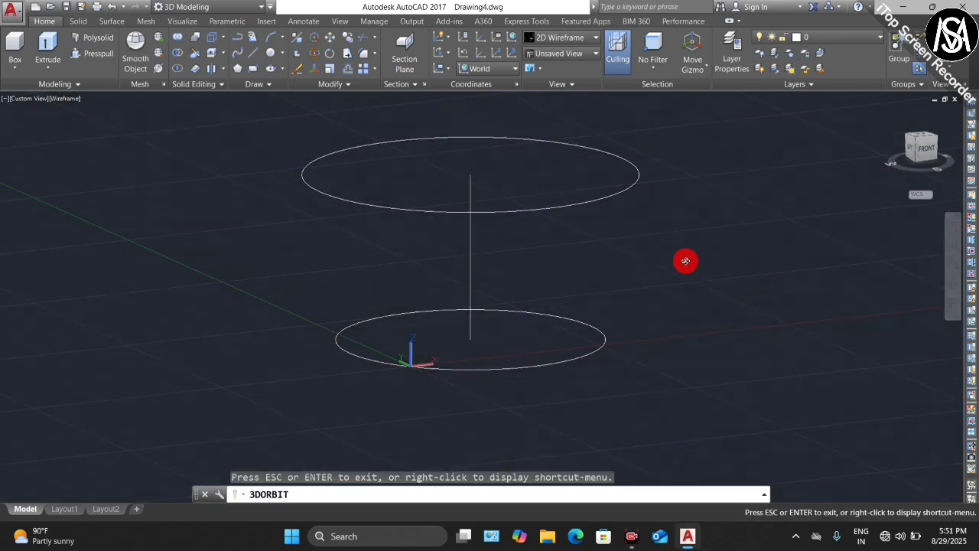
left_click_drag(686, 261, 655, 304)
key("Escape")
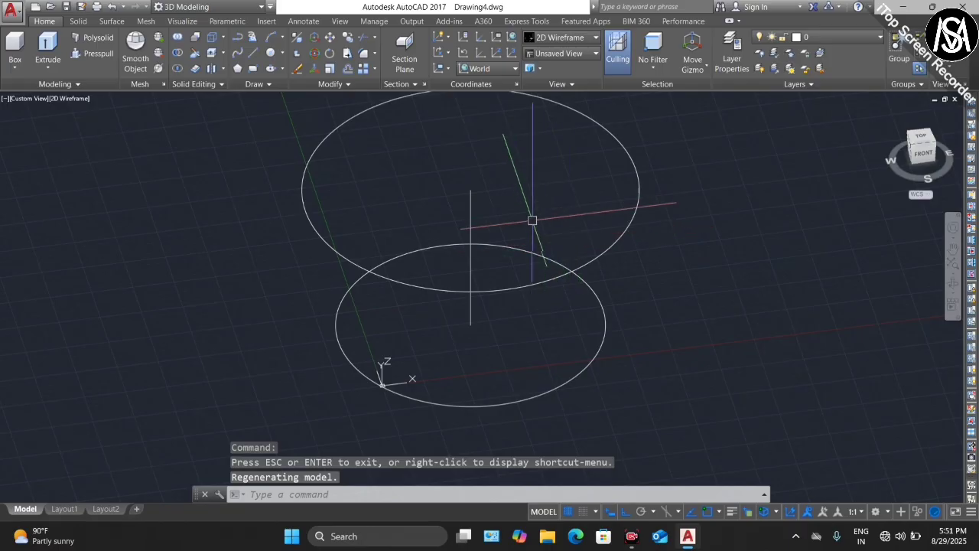
scroll(448, 229, "down", 2)
scroll(432, 317, "up", 2)
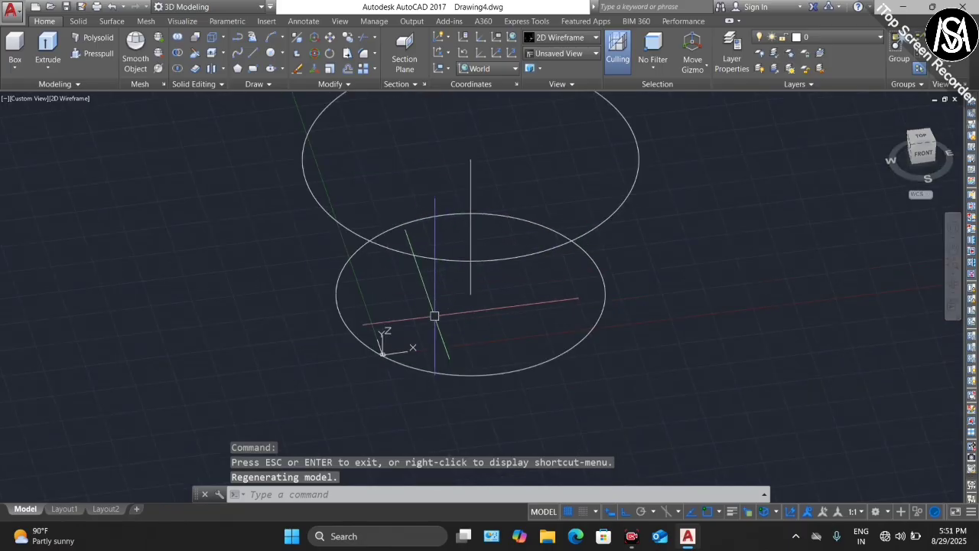
Move the UCS origin to the base circle's centre and draw the bottom line out to the circle's edge
left_click(380, 355)
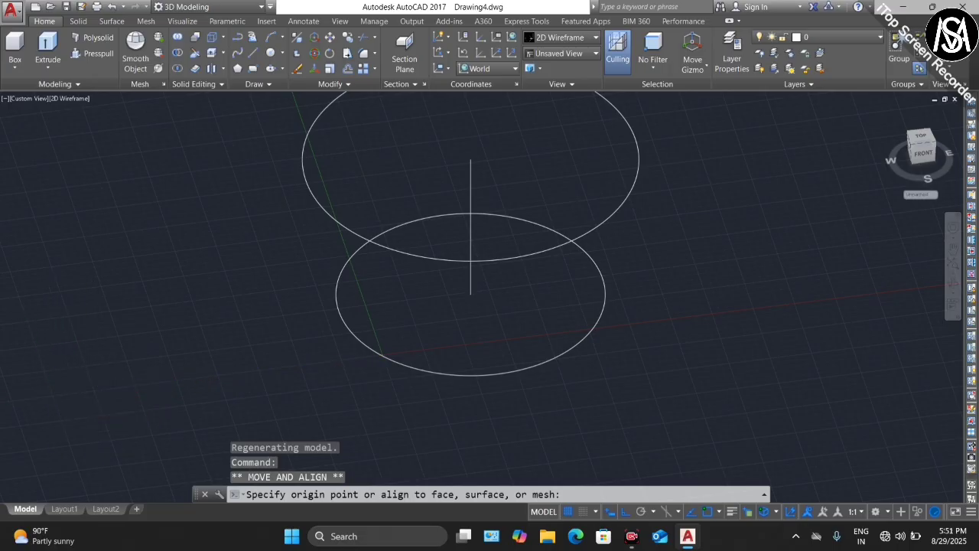
left_click(501, 304)
type("l")
key("Return")
left_click(470, 295)
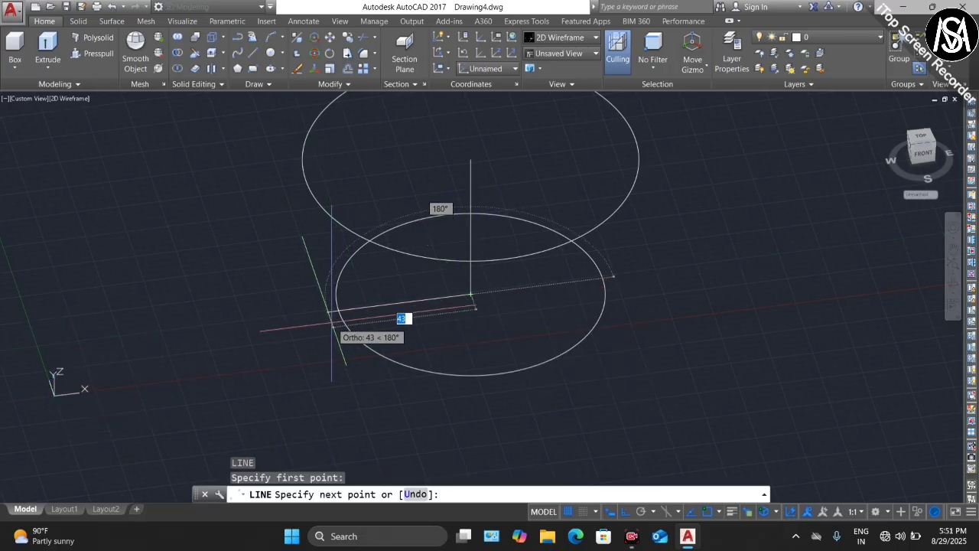
left_click(339, 309)
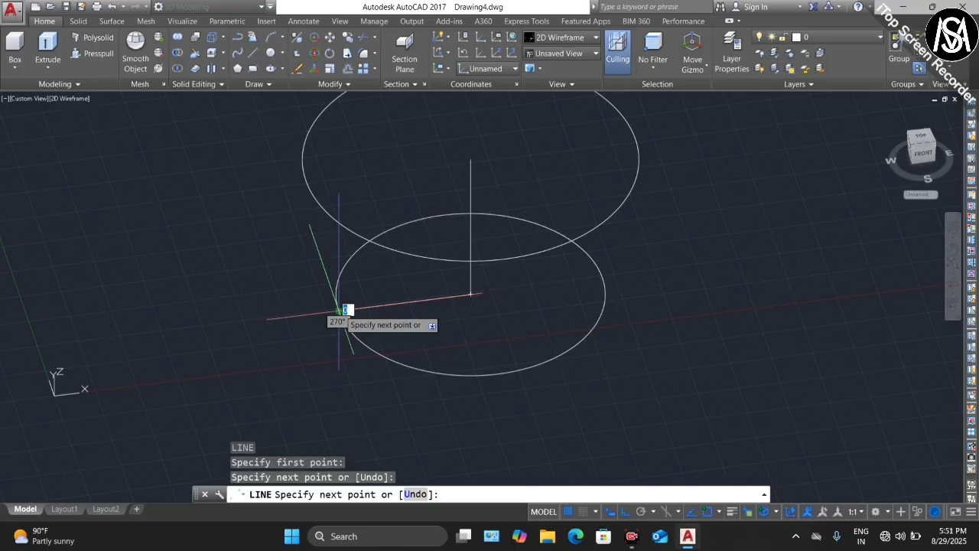
key("Return")
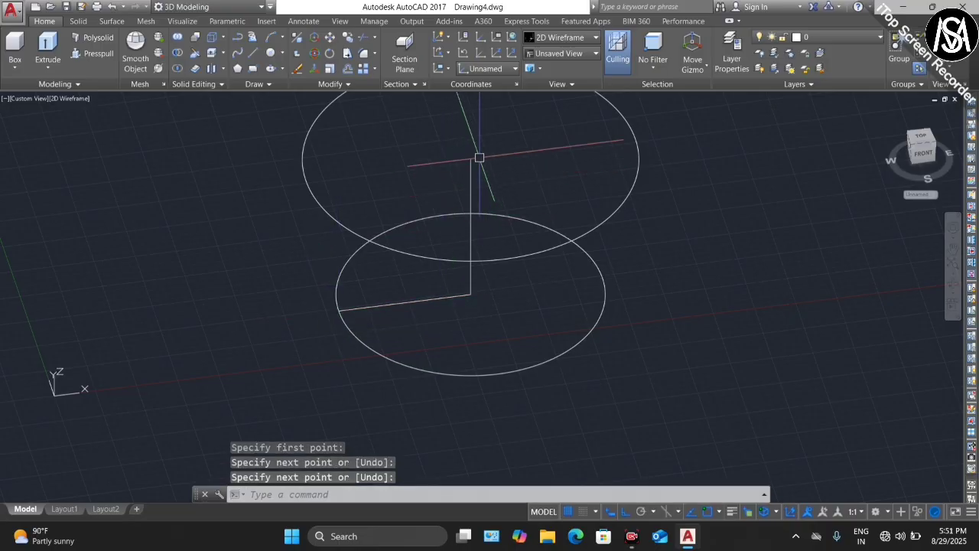
Draw the top line from the vertical line's top to the radius-50 circle's edge, then select it
type("l")
key("Return")
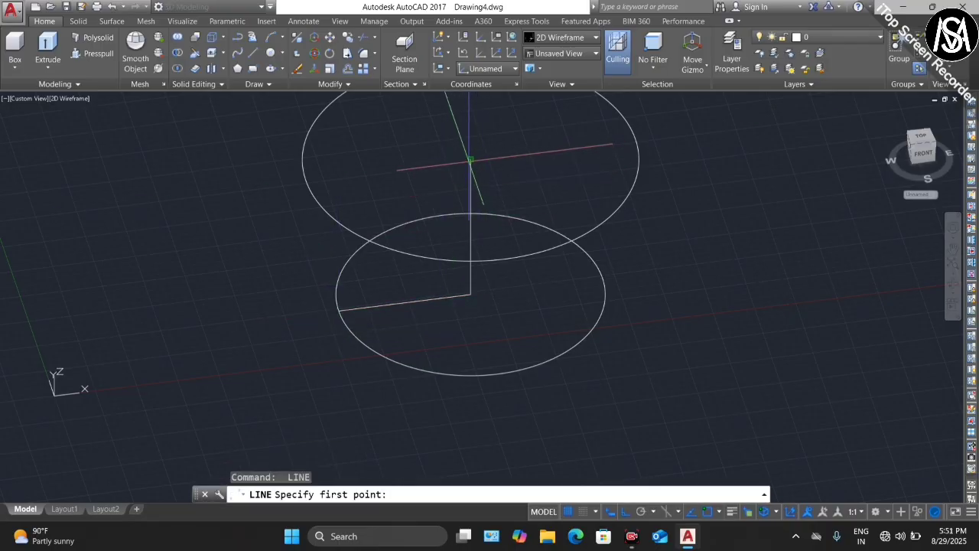
left_click(470, 160)
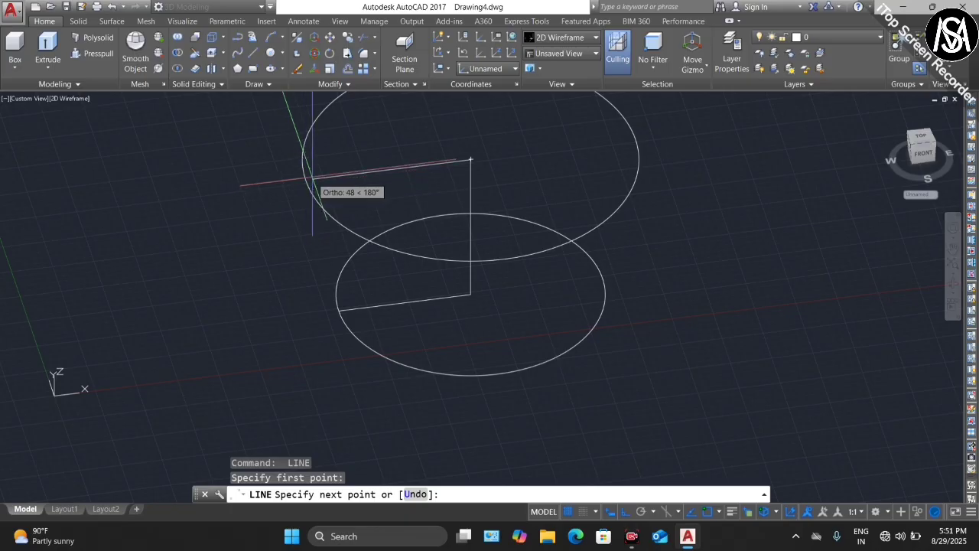
left_click(306, 180)
key("Escape")
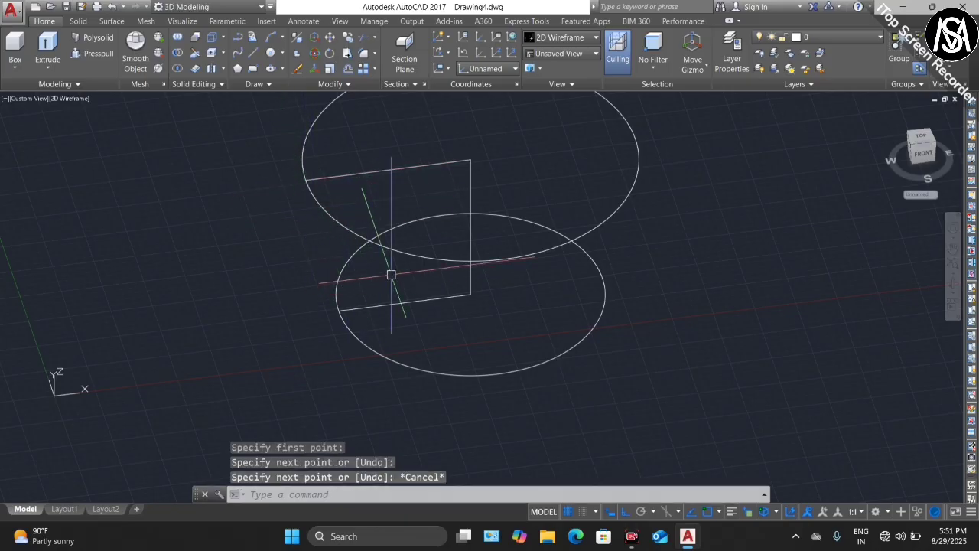
scroll(390, 274, "down", 3)
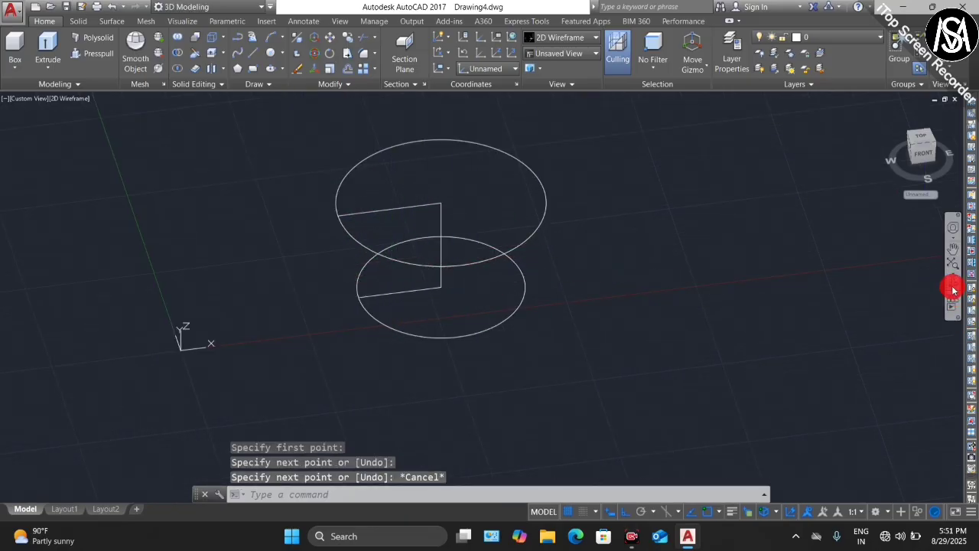
left_click(952, 289)
mouse_move(464, 324)
left_mouse_down()
mouse_move(389, 328)
mouse_move(400, 321)
mouse_move(410, 234)
left_mouse_up()
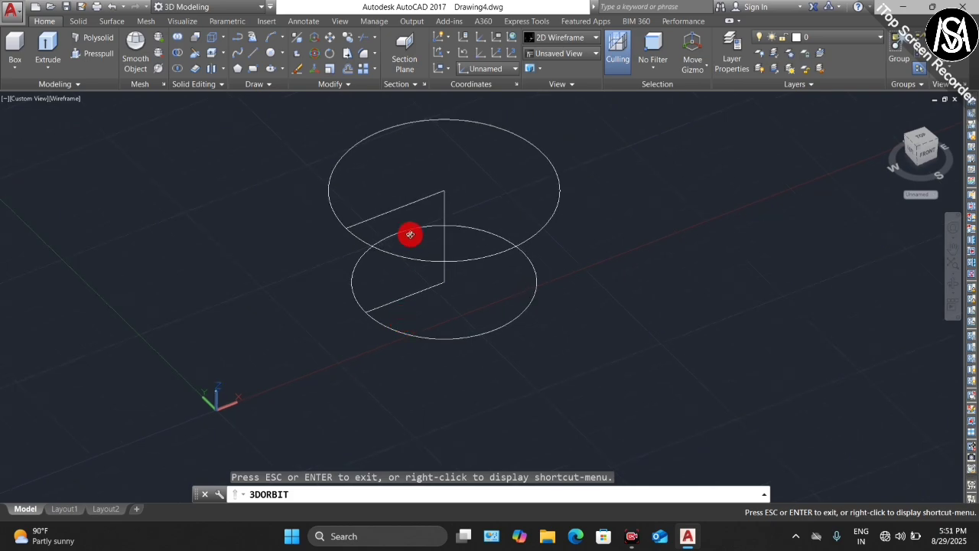
key("Escape")
left_click(421, 199)
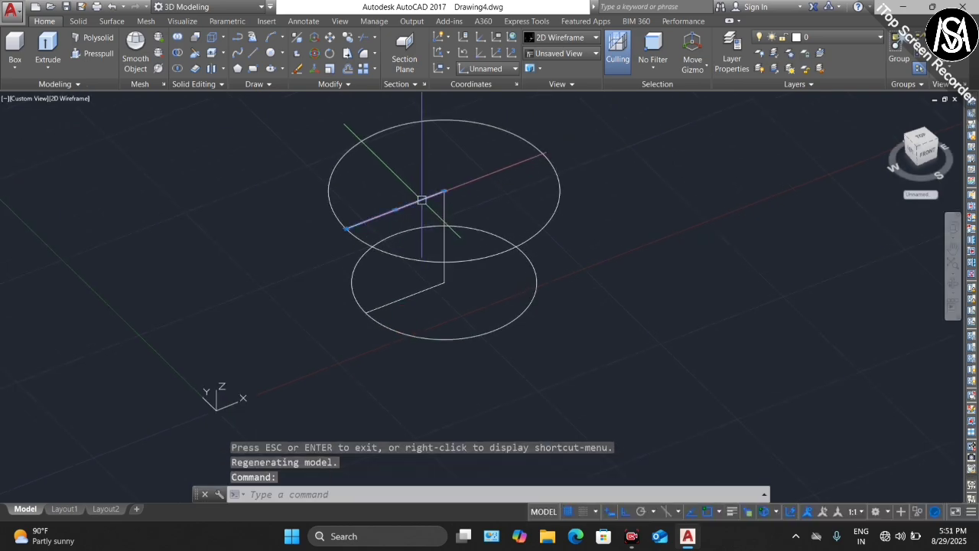
Copy the top horizontal line by its inner end down to the vertical line's bottom endpoint
type("Co")
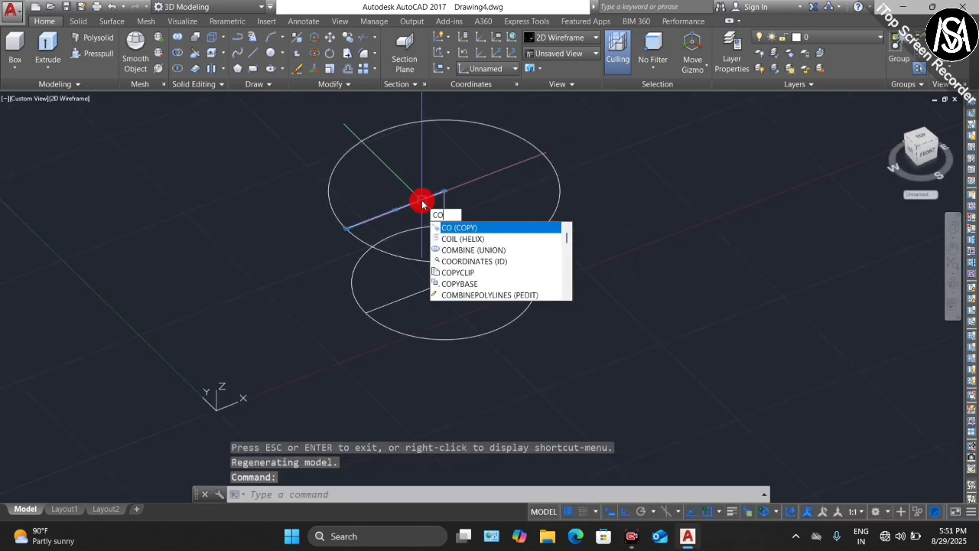
key("Return")
left_click(446, 190)
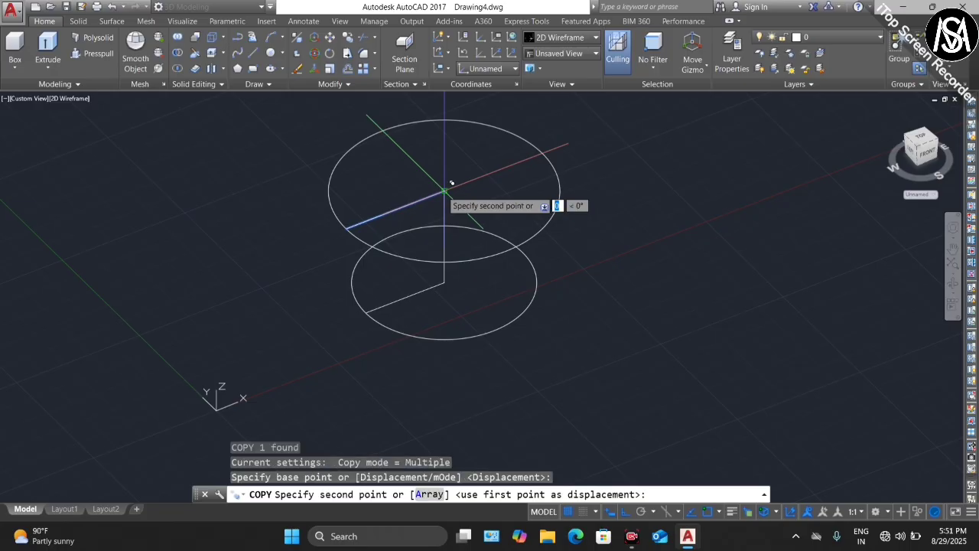
left_click(454, 277)
key("Escape")
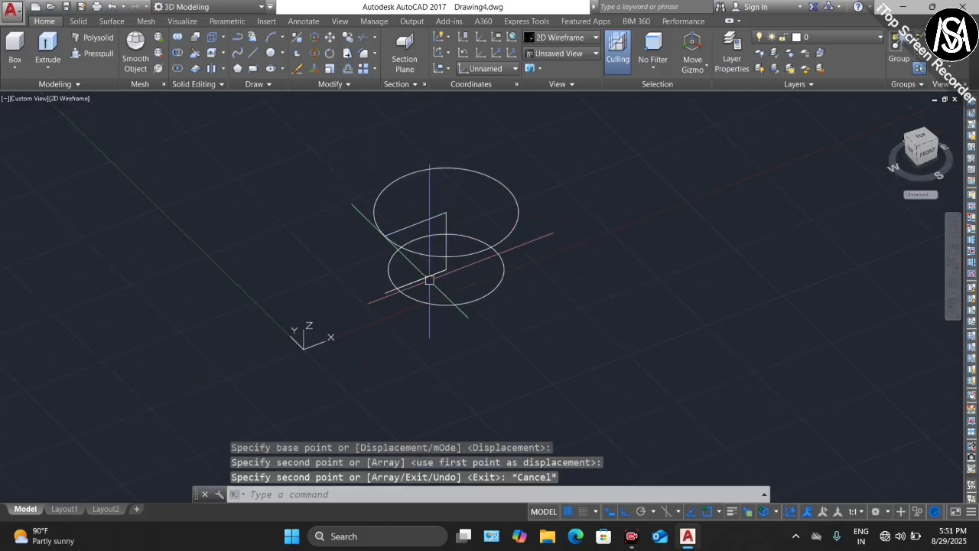
middle_click_drag(478, 323, 466, 294)
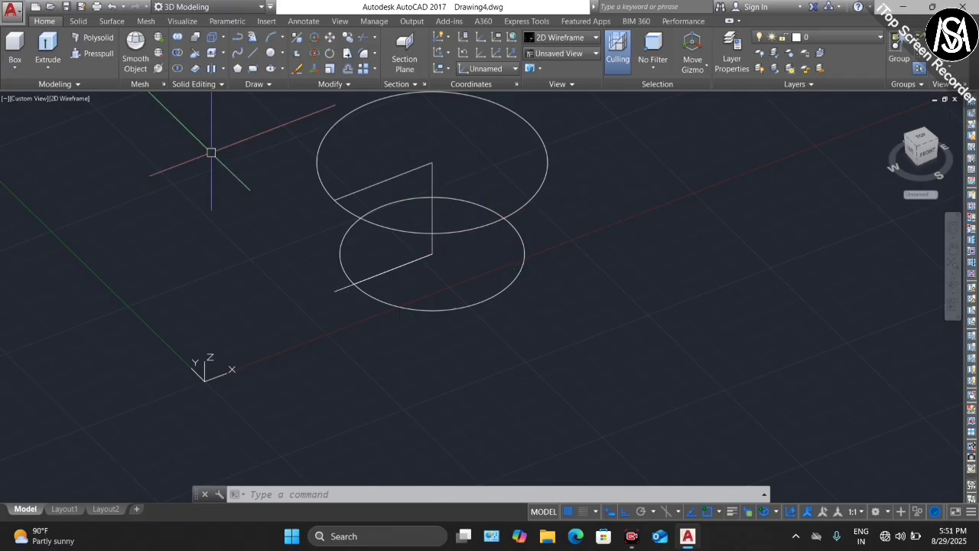
Draw a small 2 by 2 rectangle with REC beside the profile
type("RE")
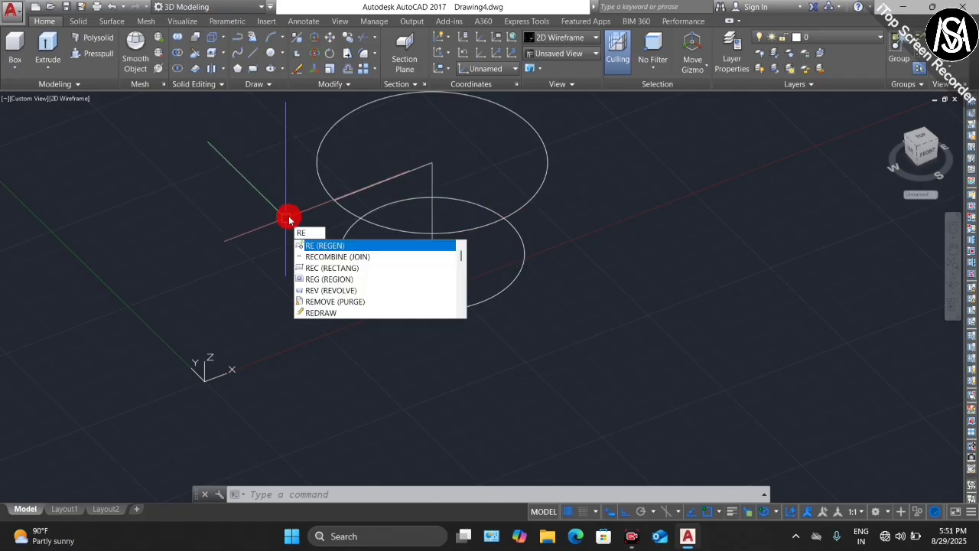
type("C")
key("Return")
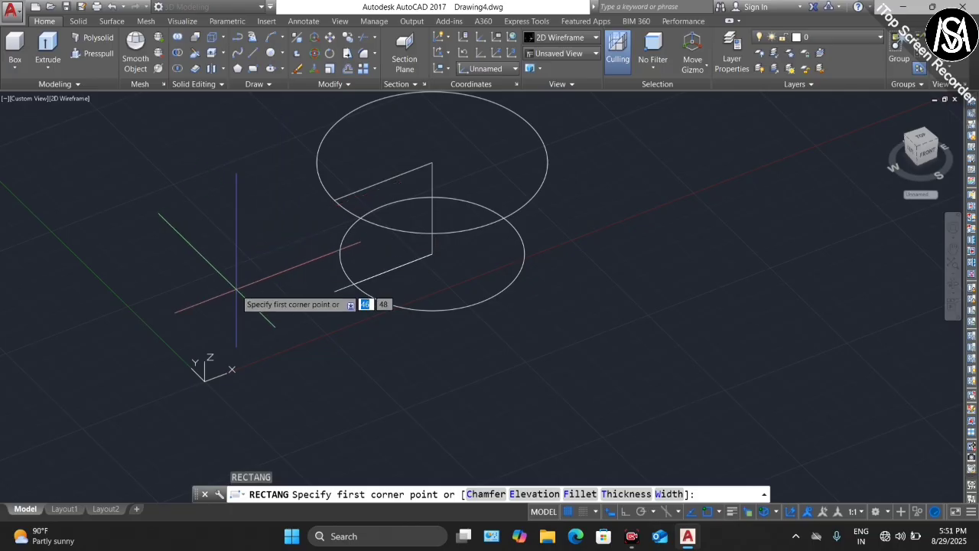
left_click(238, 289)
type("2")
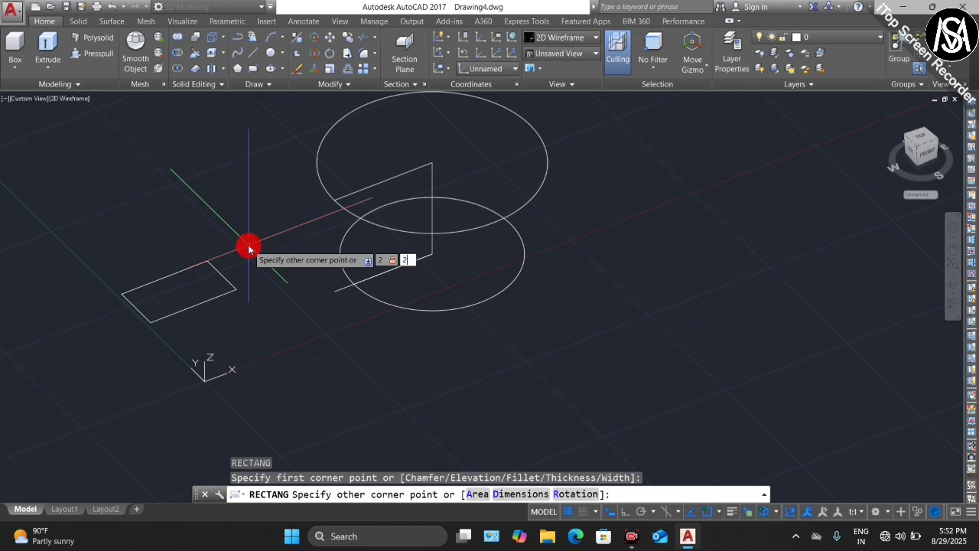
key("Return")
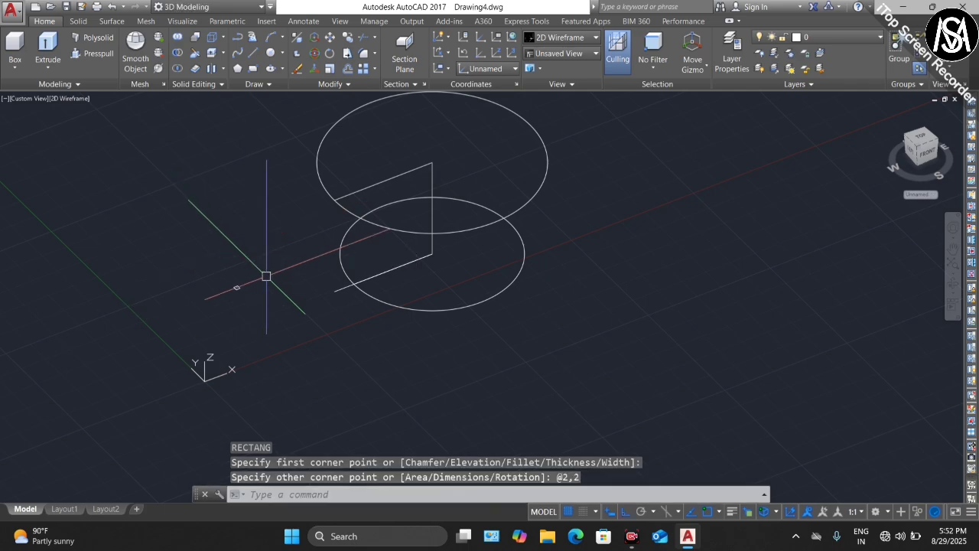
scroll(239, 279, "up", 3)
scroll(218, 245, "up", 3)
scroll(229, 256, "up", 2)
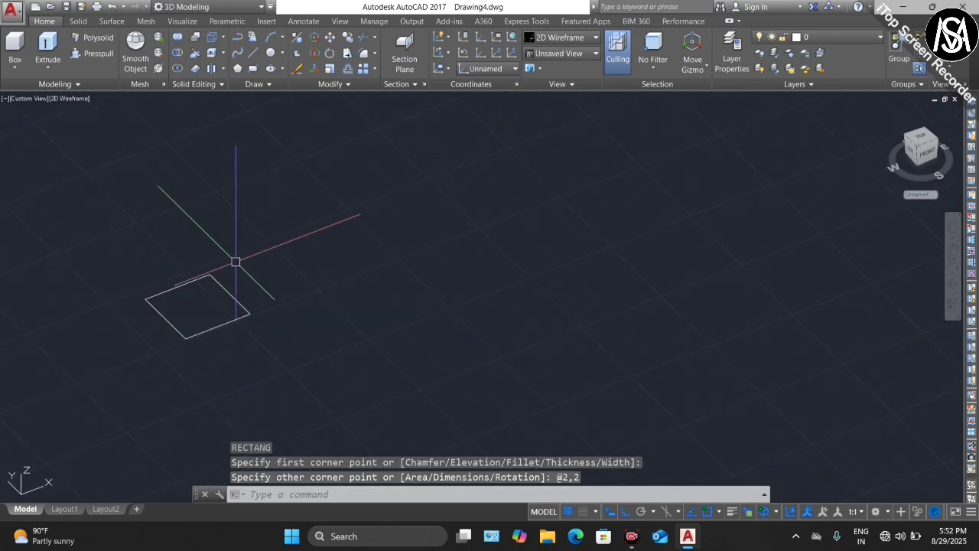
Window-select the square and move it by its corner to the line-circle intersection
left_click(236, 261)
left_click(141, 352)
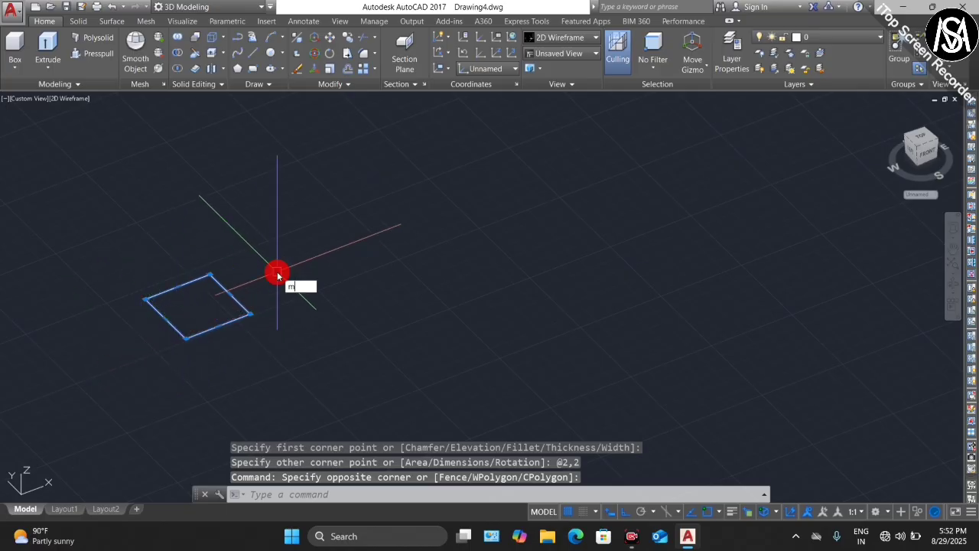
key("Return")
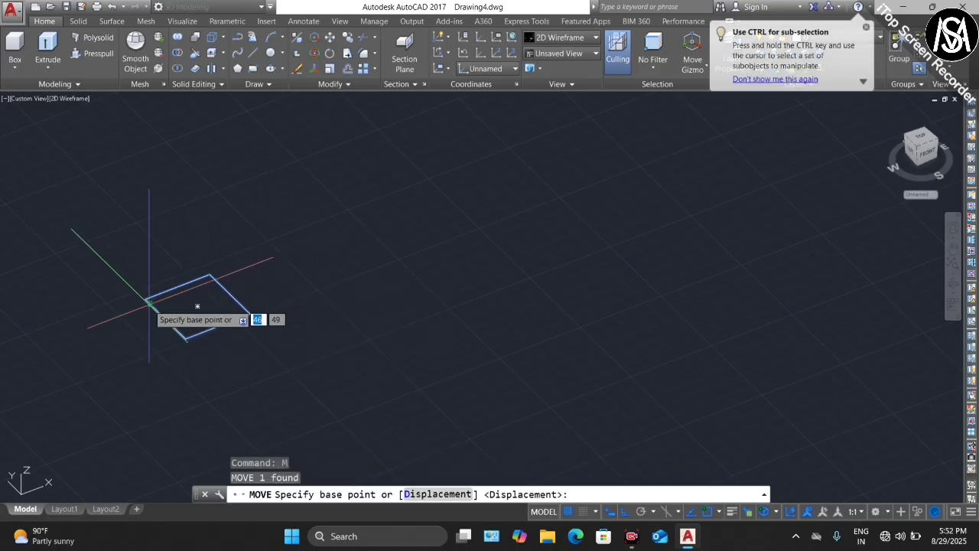
left_click(197, 306)
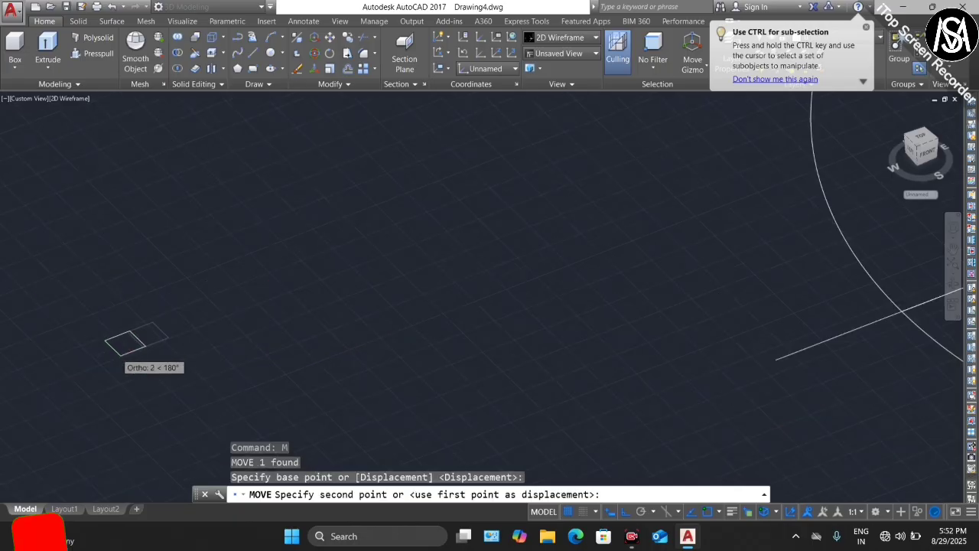
scroll(594, 311, "up", 5)
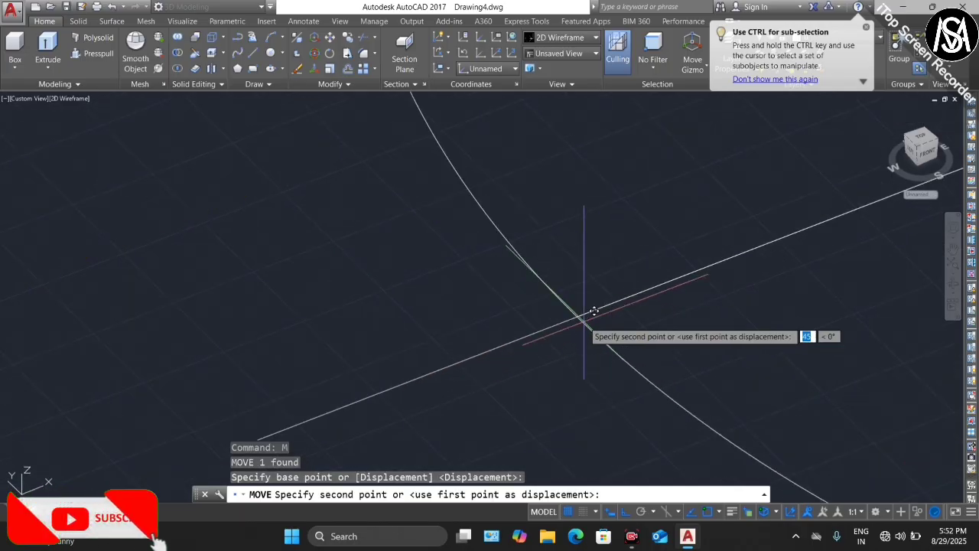
left_click(583, 313)
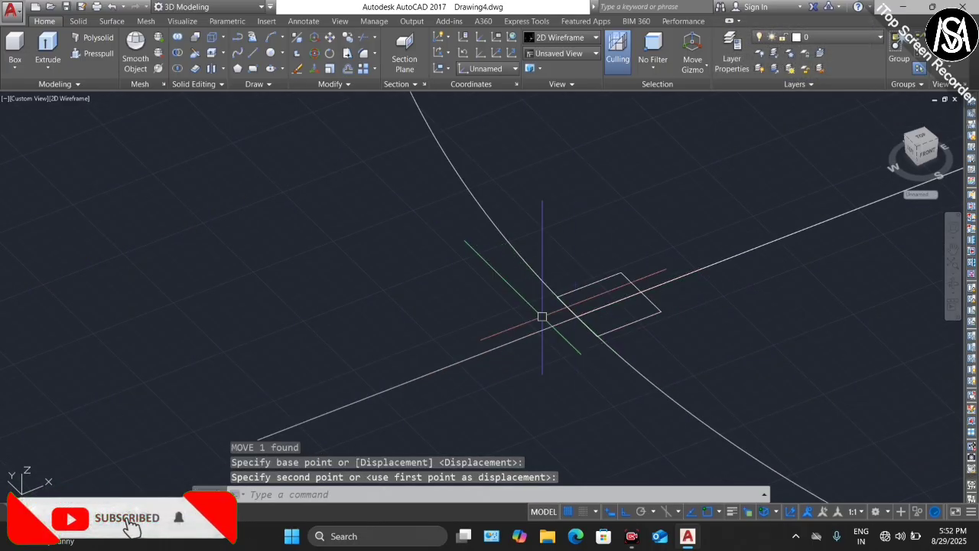
scroll(376, 298, "down", 2)
scroll(356, 319, "down", 2)
scroll(355, 337, "down", 1)
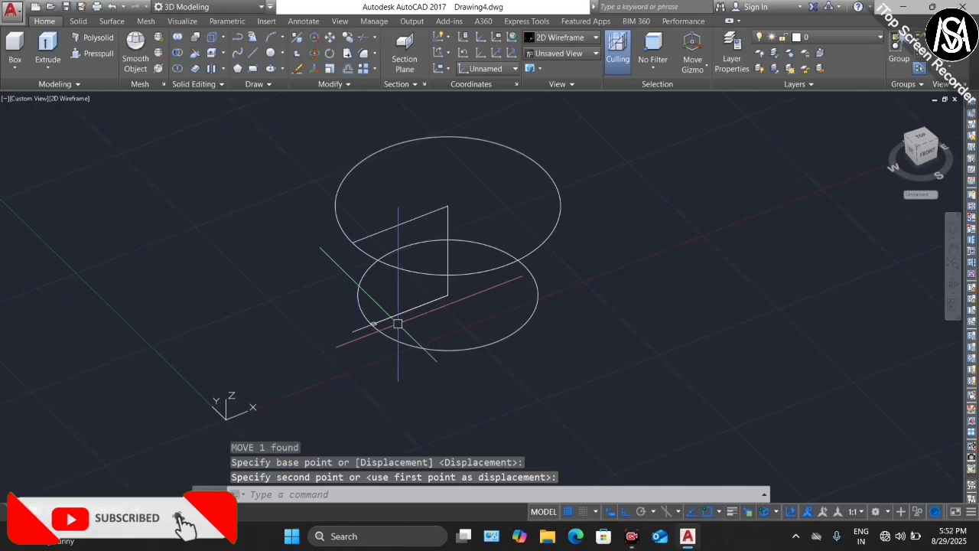
scroll(398, 323, "up", 2)
scroll(421, 227, "down", 3)
scroll(485, 197, "up", 1)
type("HE")
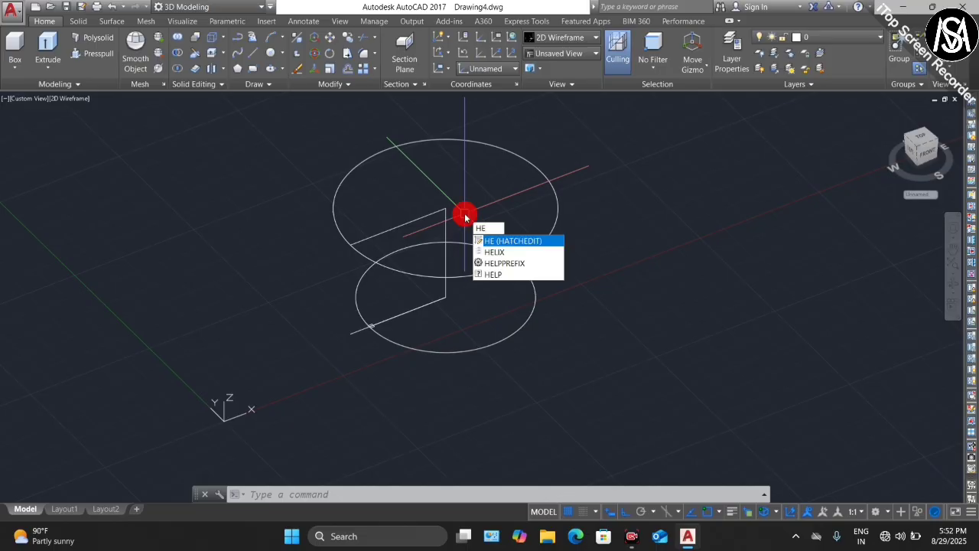
Draw a helix centred on the lower circle with base radius 40 and height 50, then orbit to a side view
type("LIX")
key("Return")
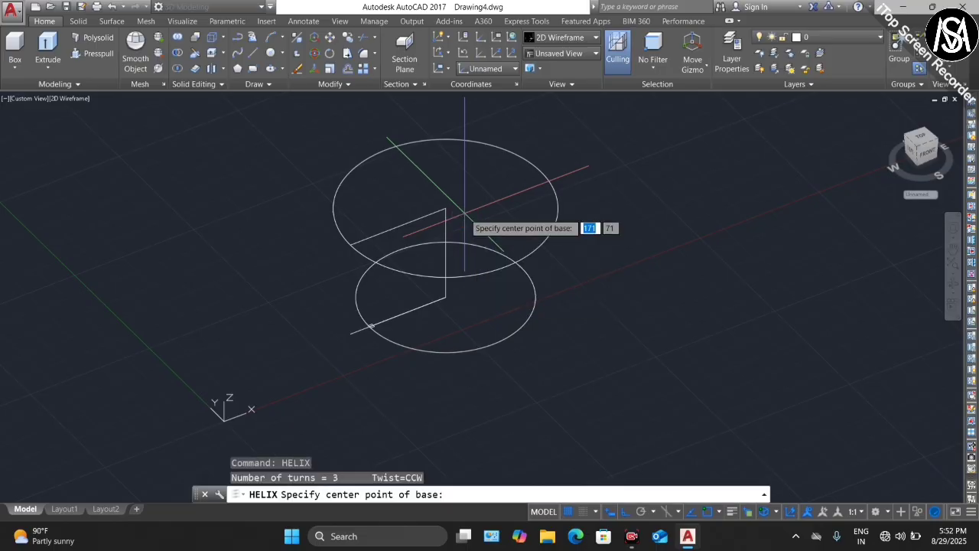
left_click(446, 297)
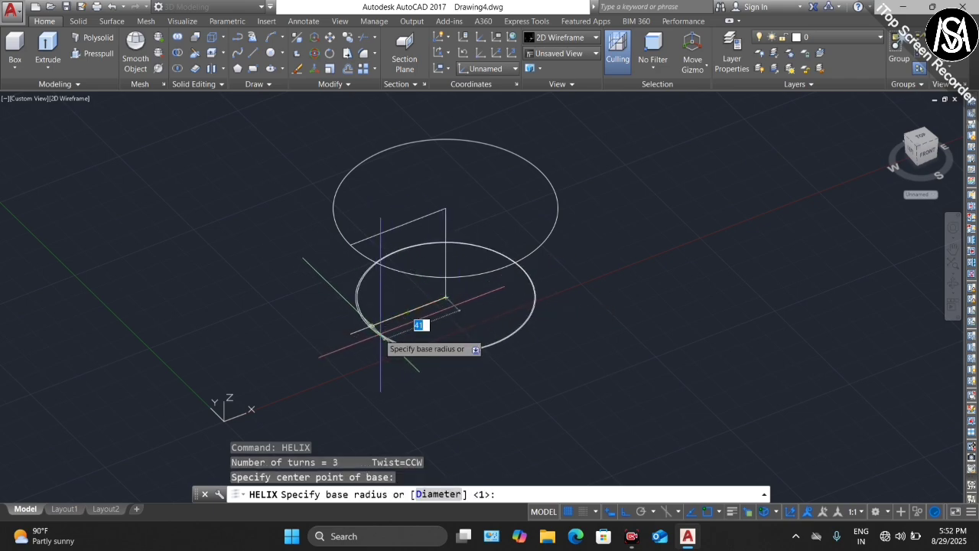
scroll(366, 334, "up", 5)
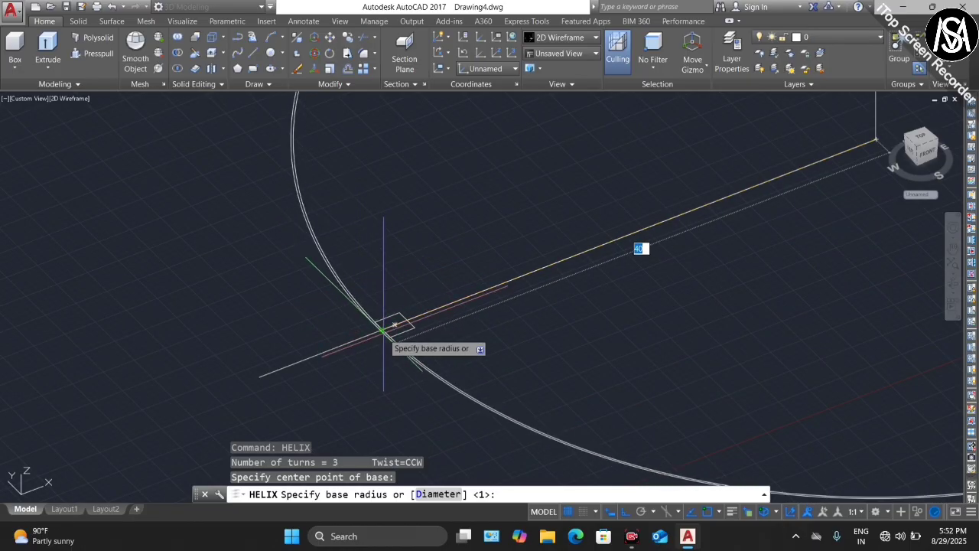
left_click(382, 330)
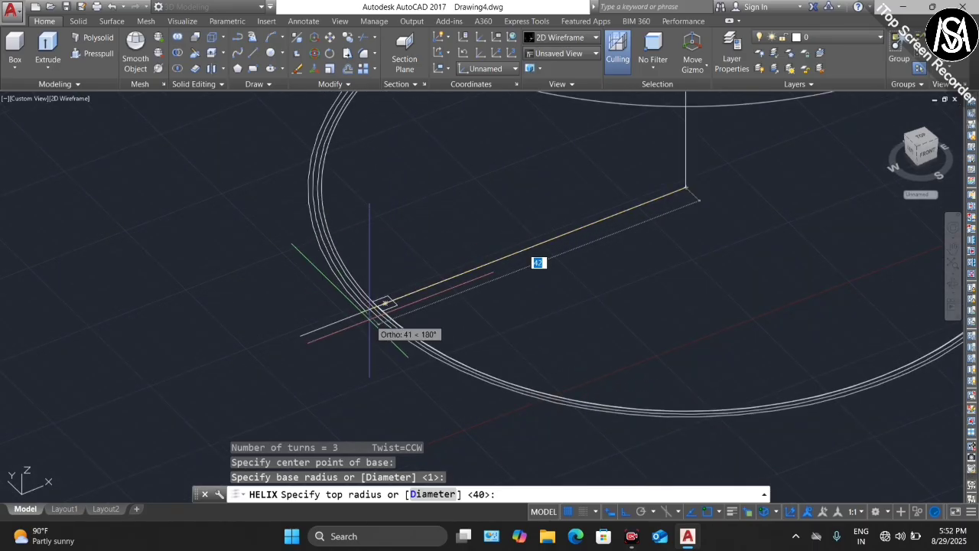
scroll(299, 336, "down", 2)
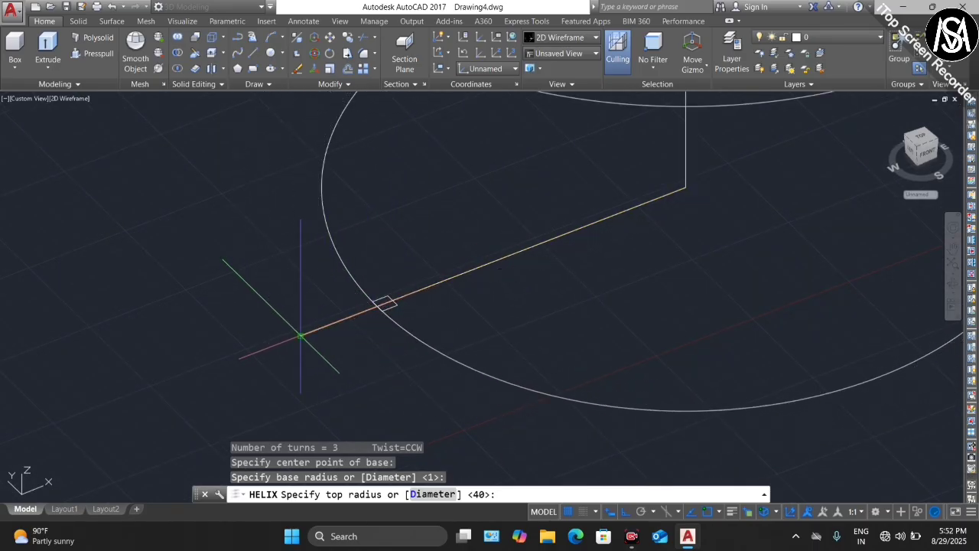
key("Return")
scroll(329, 315, "down", 3)
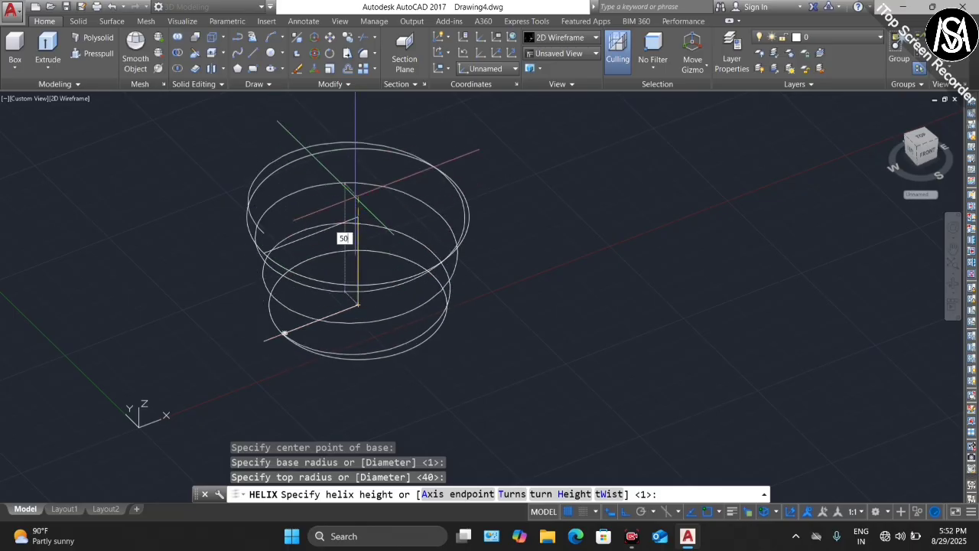
type("50")
key("Return")
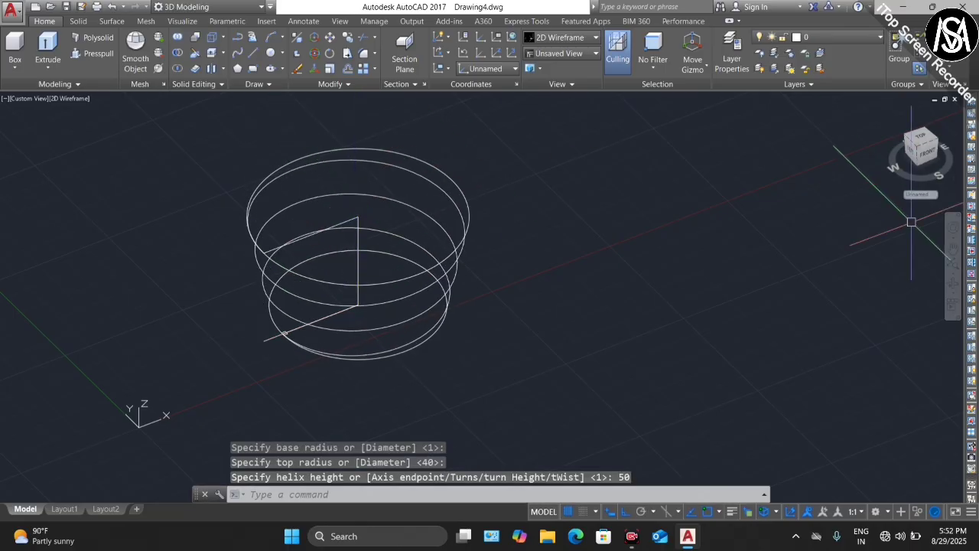
left_click(962, 282)
mouse_move(736, 315)
left_mouse_down()
mouse_move(727, 259)
mouse_move(523, 312)
left_mouse_up()
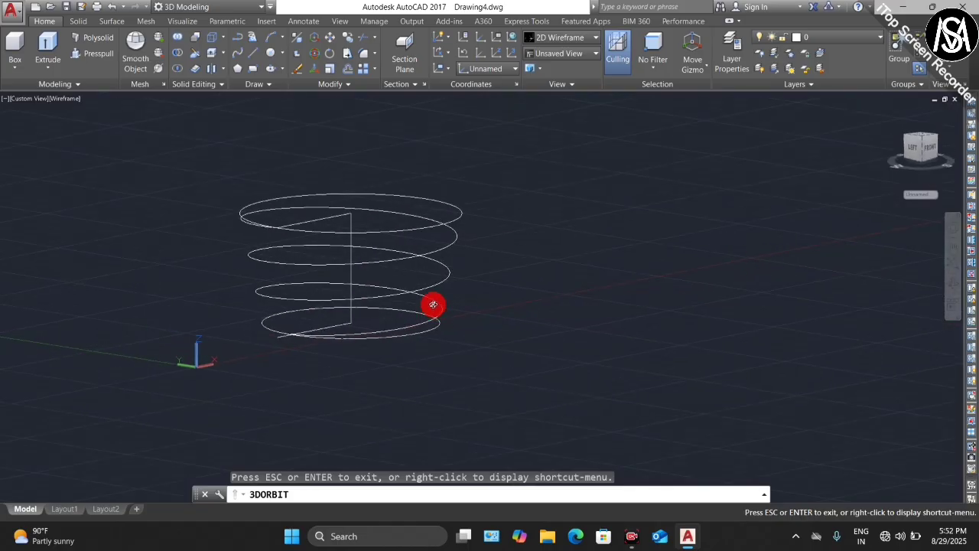
Set the helix's Turns to 0 in Quick Properties so it becomes a slanted line
key("Escape")
left_click(454, 229)
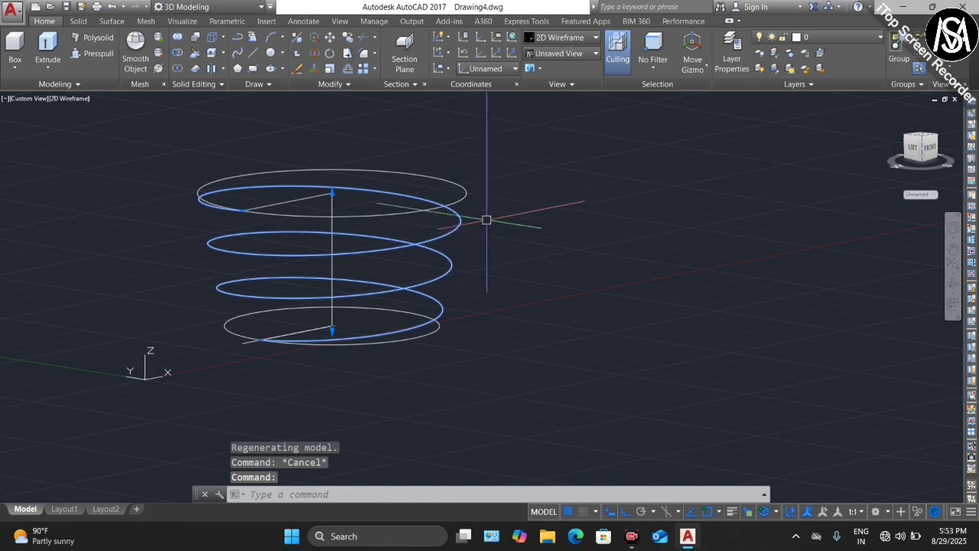
right_click(540, 165)
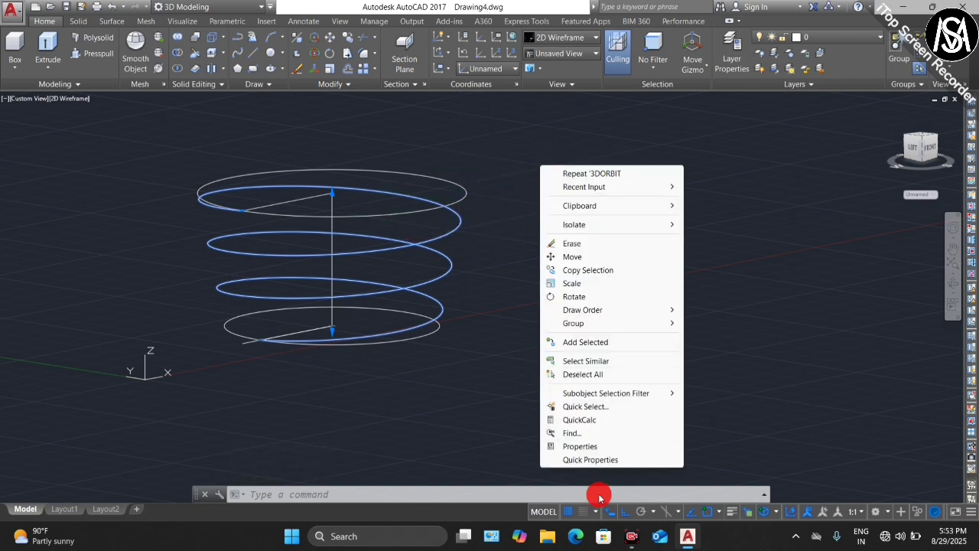
left_click(579, 460)
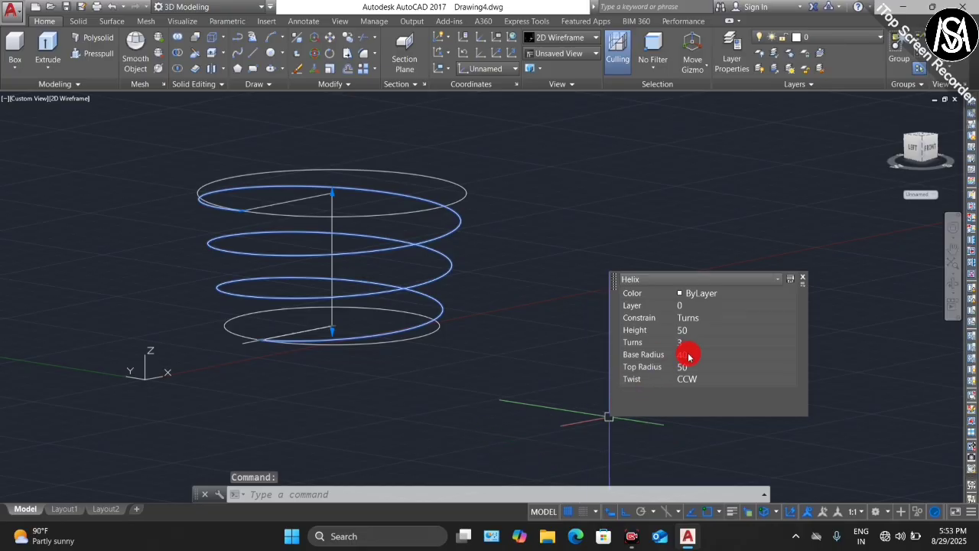
left_click(682, 342)
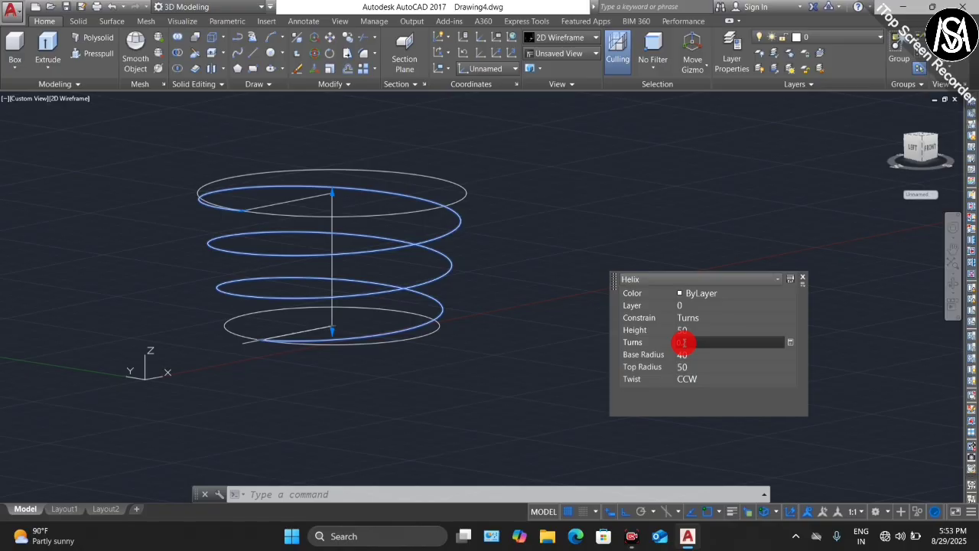
left_click(687, 352)
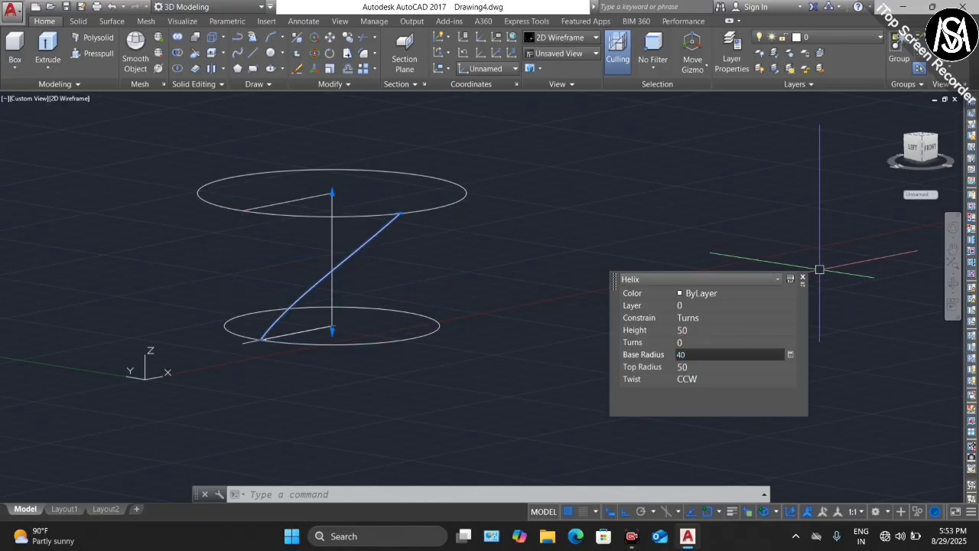
left_click(804, 280)
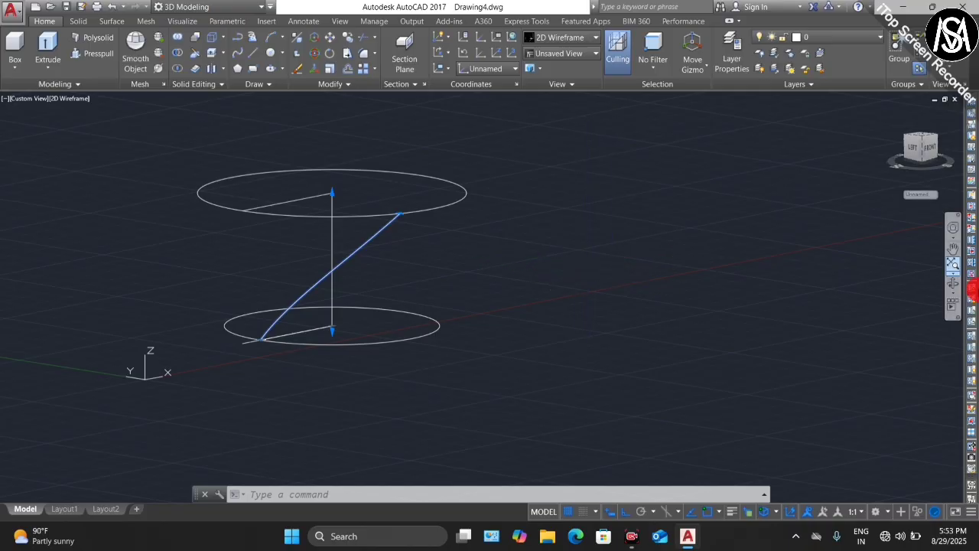
Orbit and zoom the view to inspect the slanted strand between the circles
left_click(951, 280)
left_click_drag(379, 260, 402, 271)
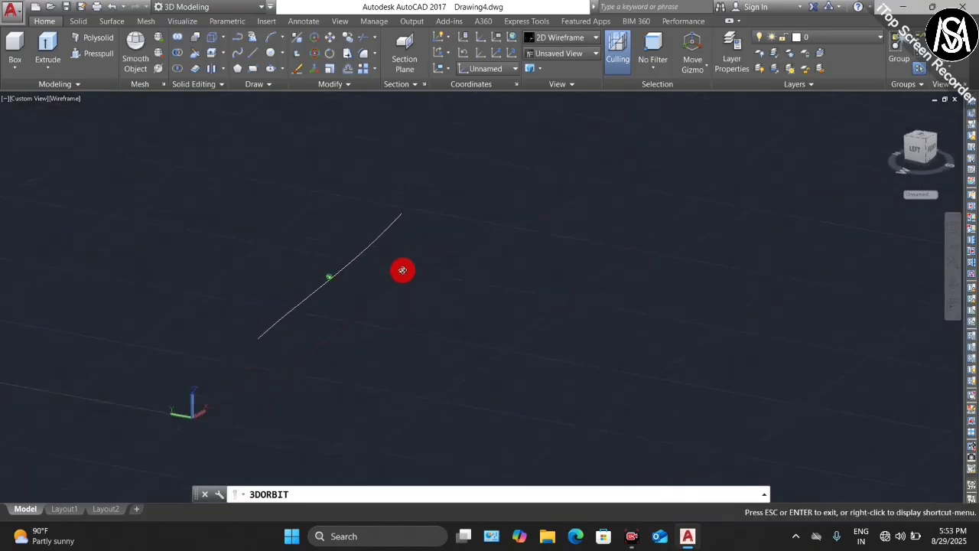
key("Escape")
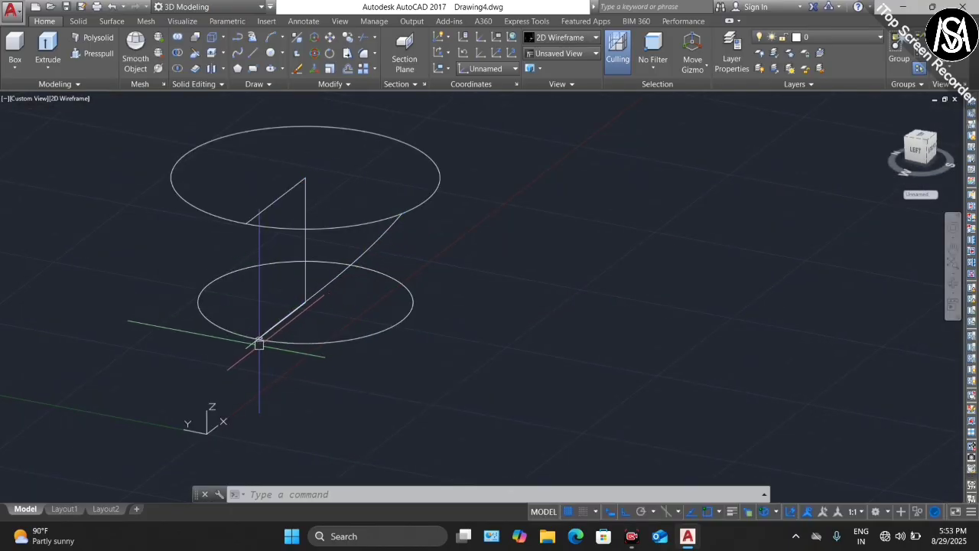
scroll(258, 344, "up", 5)
scroll(259, 312, "up", 2)
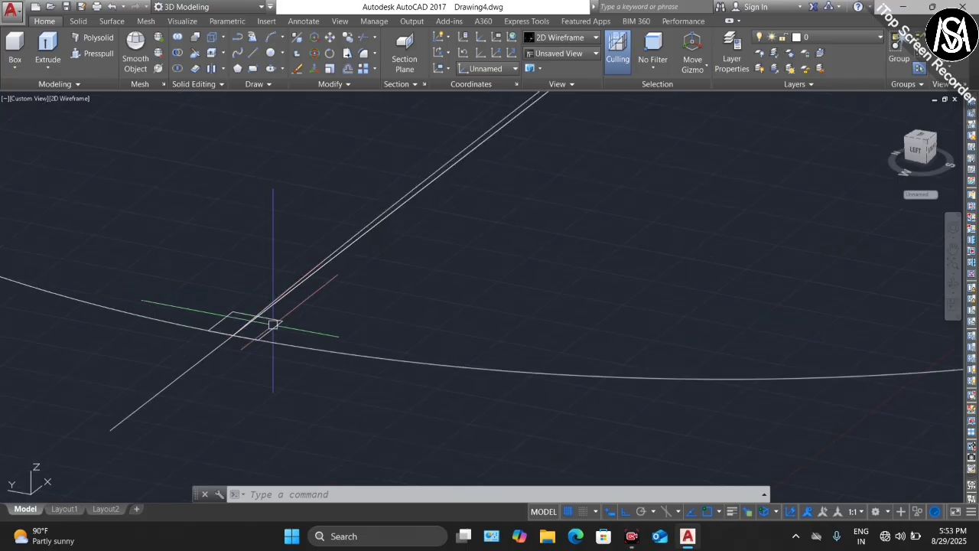
scroll(260, 339, "down", 2)
scroll(277, 339, "down", 2)
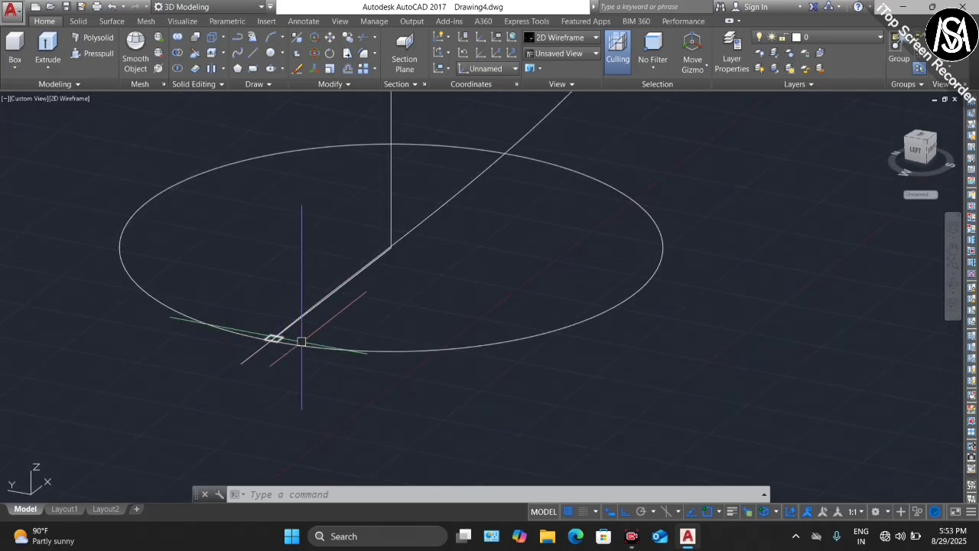
Orbit and zoom in on the 2 by 2 square at the foot of the slanted line
left_click(946, 285)
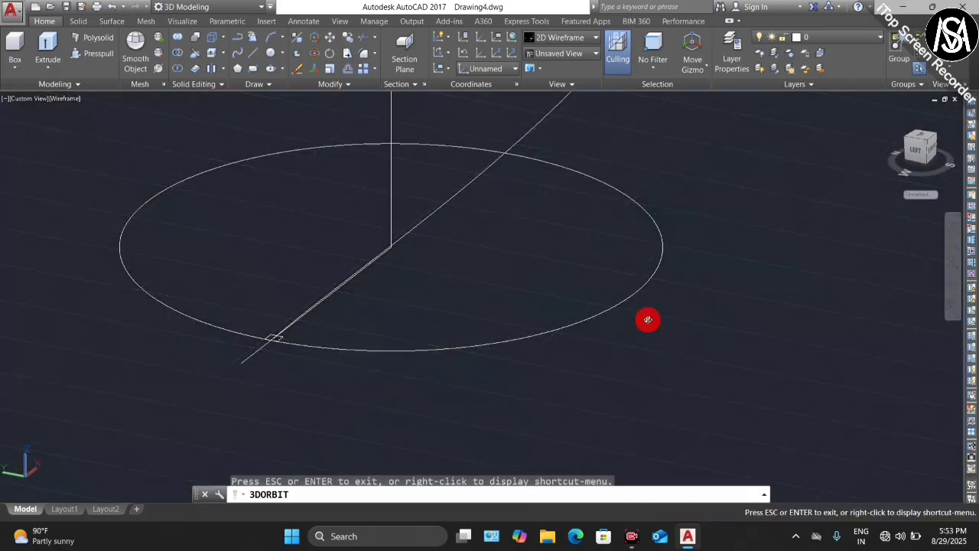
left_click_drag(647, 319, 475, 292)
key("Escape")
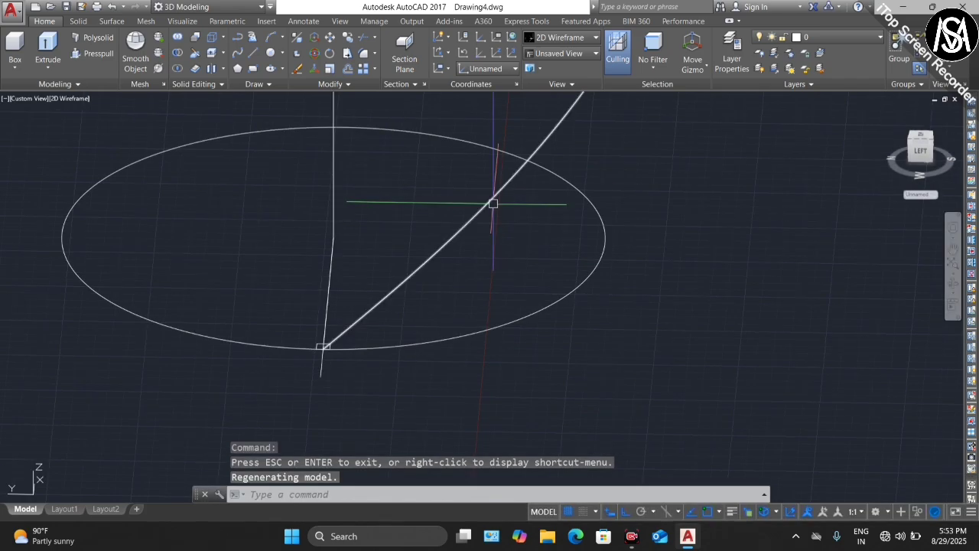
scroll(317, 333, "up", 3)
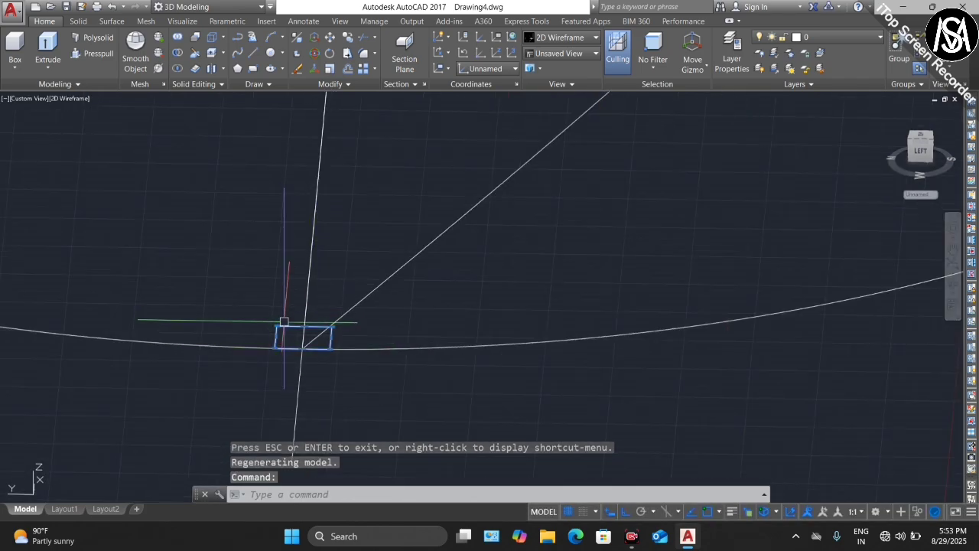
Extrude the 2 by 2 square using the slanted line as its path
left_click(50, 47)
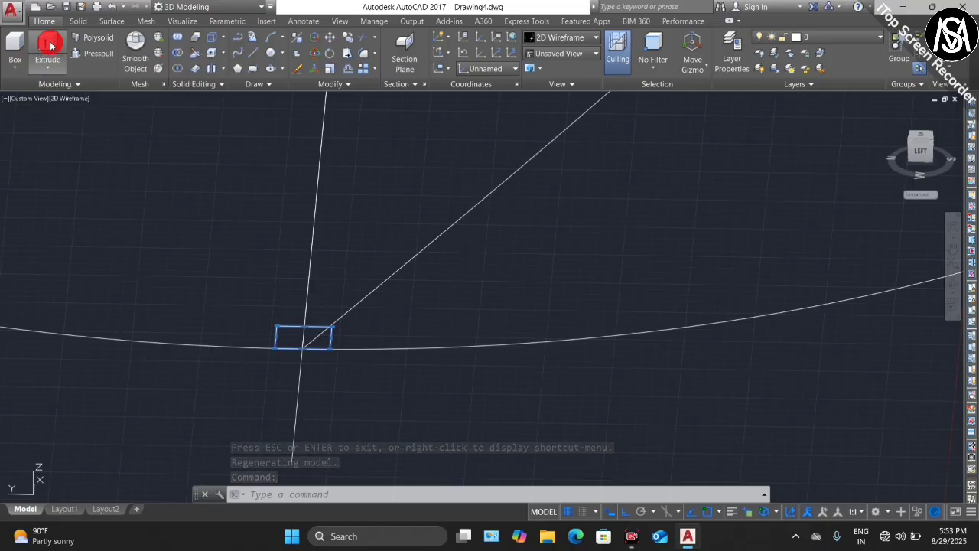
right_click(380, 189)
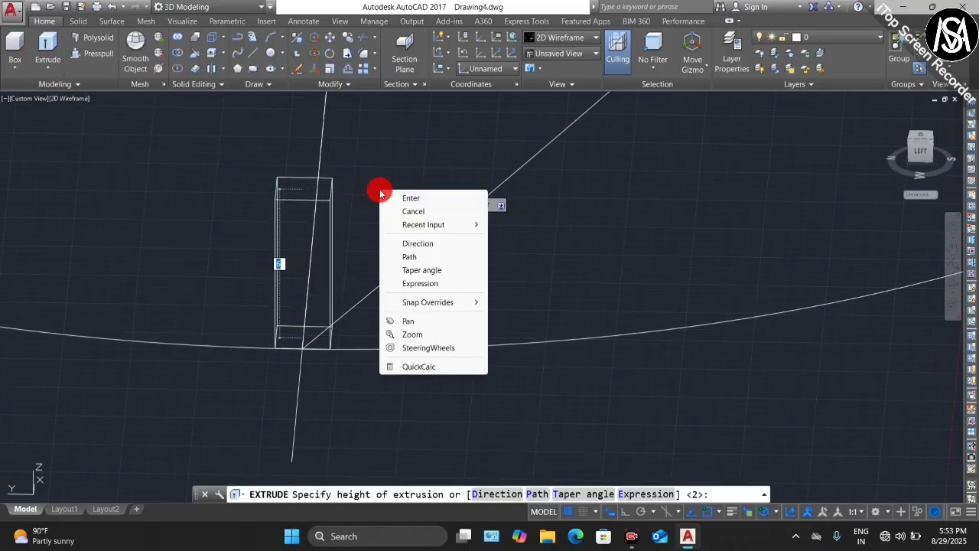
left_click(424, 260)
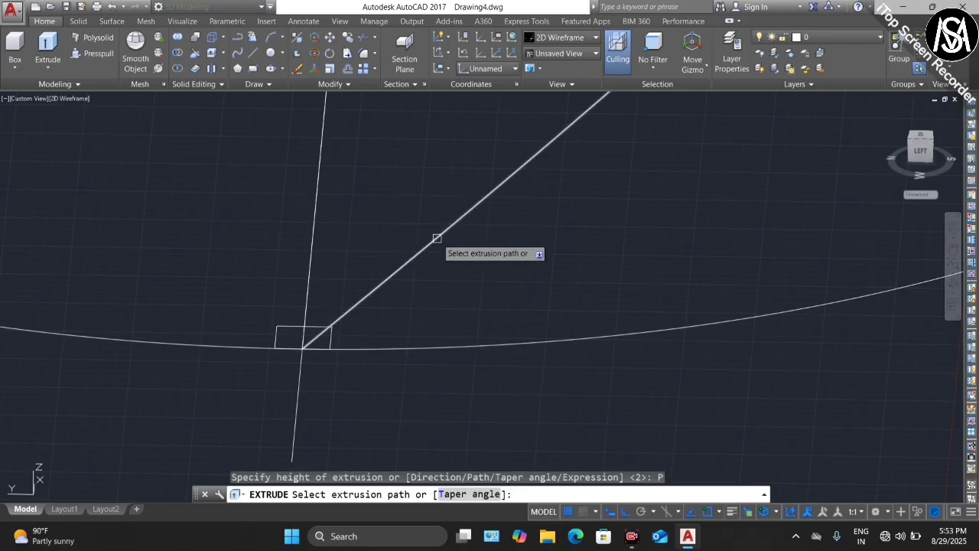
left_click(437, 237)
scroll(437, 238, "down", 1)
scroll(367, 312, "down", 3)
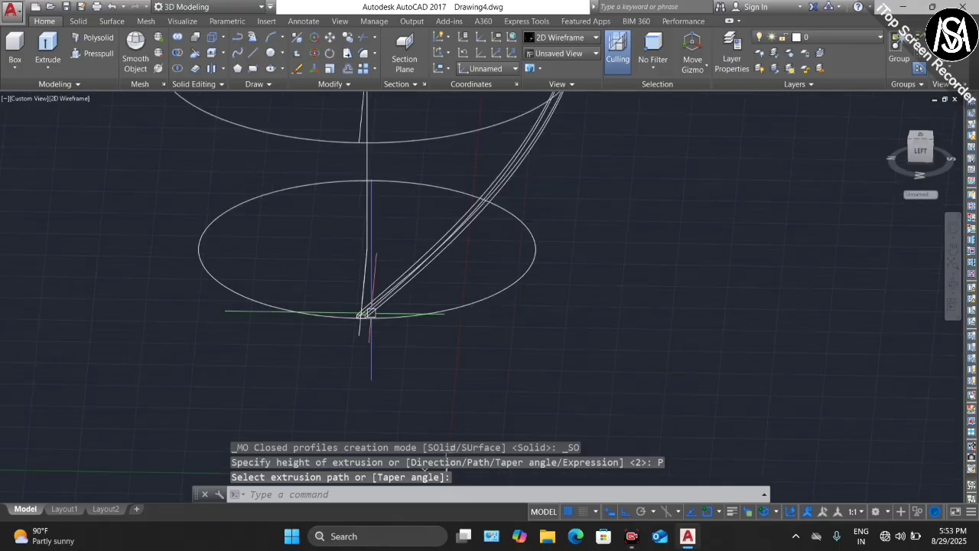
scroll(390, 263, "down", 2)
scroll(474, 173, "up", 5)
scroll(509, 175, "up", 1)
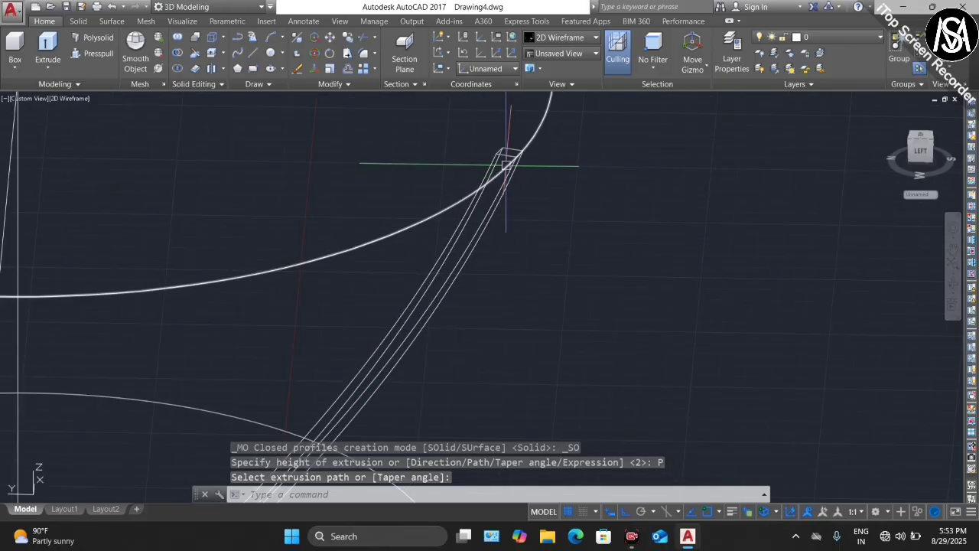
scroll(507, 162, "down", 5)
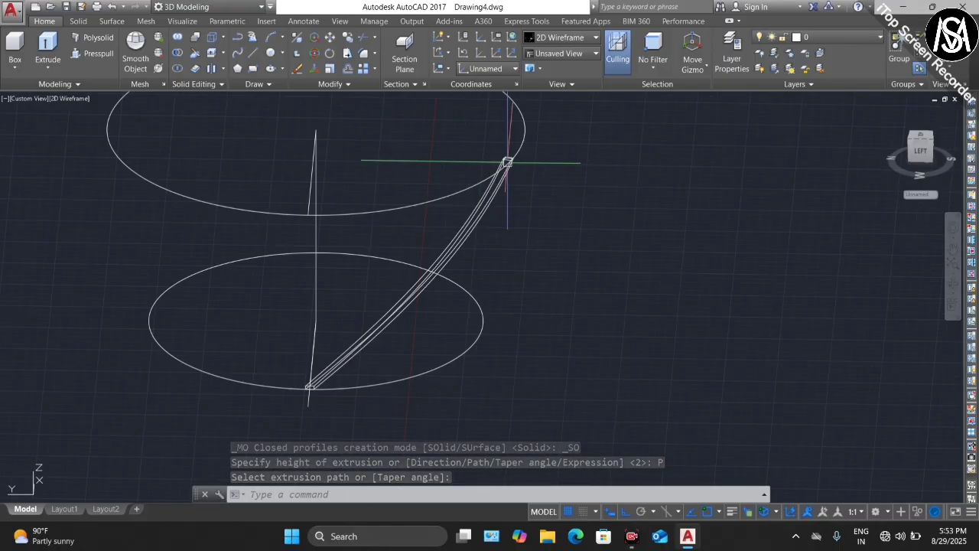
Orbit the view to see the new solid strip in 3D
left_click(952, 283)
mouse_move(940, 284)
left_mouse_down()
mouse_move(736, 339)
mouse_move(568, 332)
mouse_move(710, 331)
mouse_move(658, 234)
left_mouse_up()
key("Escape")
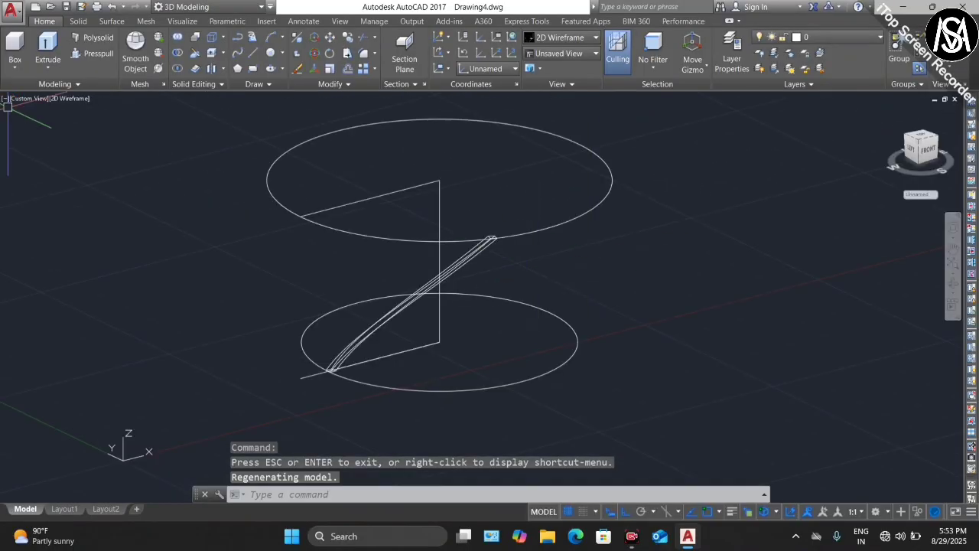
Switch the viewport to Shades of Gray and select the extruded strip
left_click(70, 99)
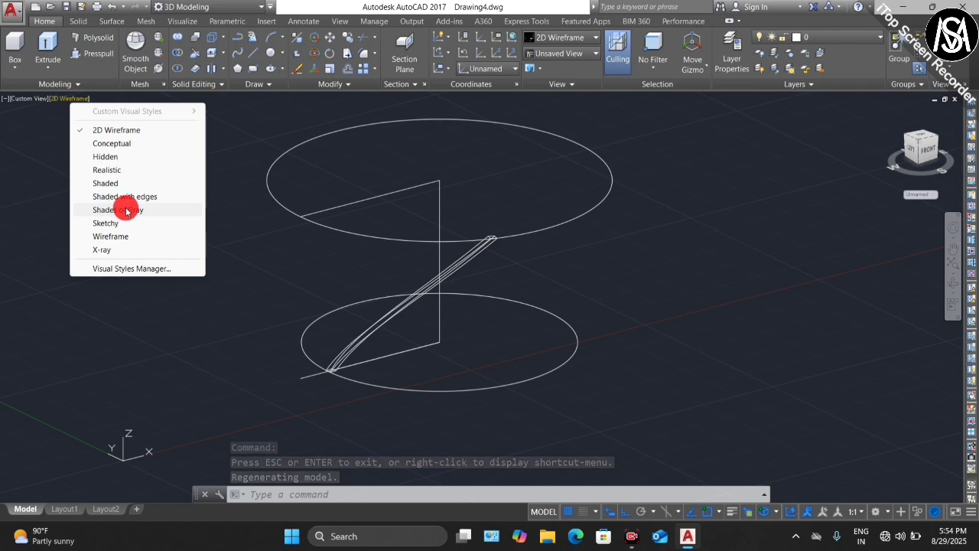
left_click(126, 210)
scroll(508, 236, "up", 3)
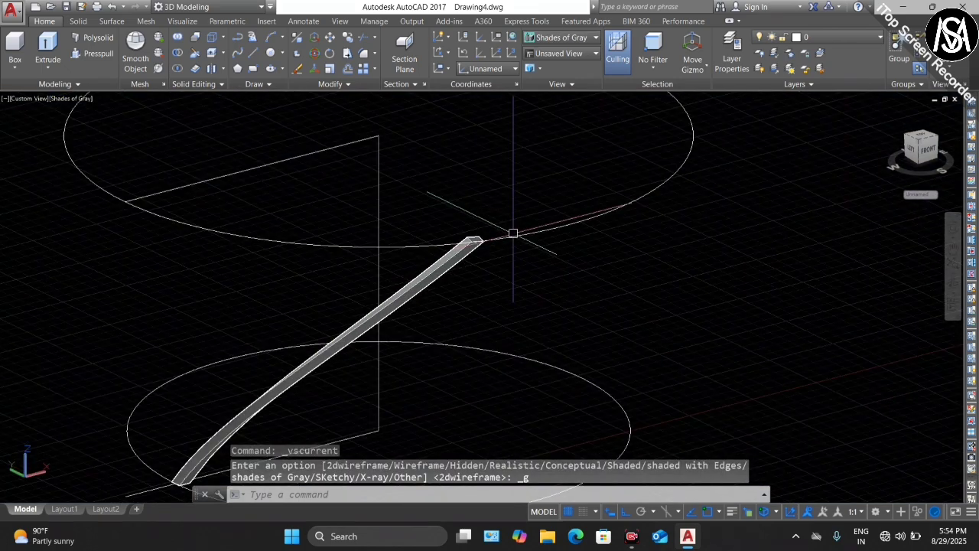
scroll(516, 230, "down", 4)
scroll(452, 275, "up", 3)
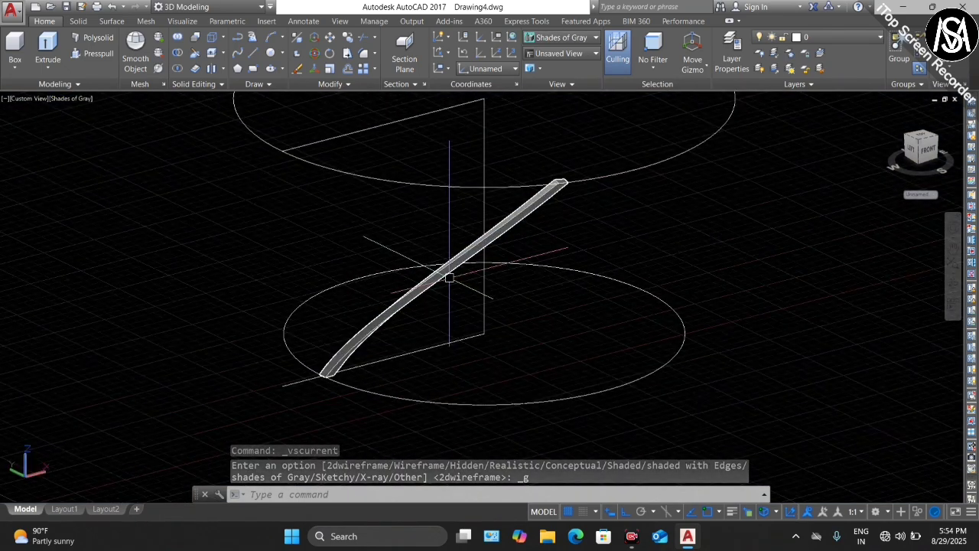
left_click(441, 274)
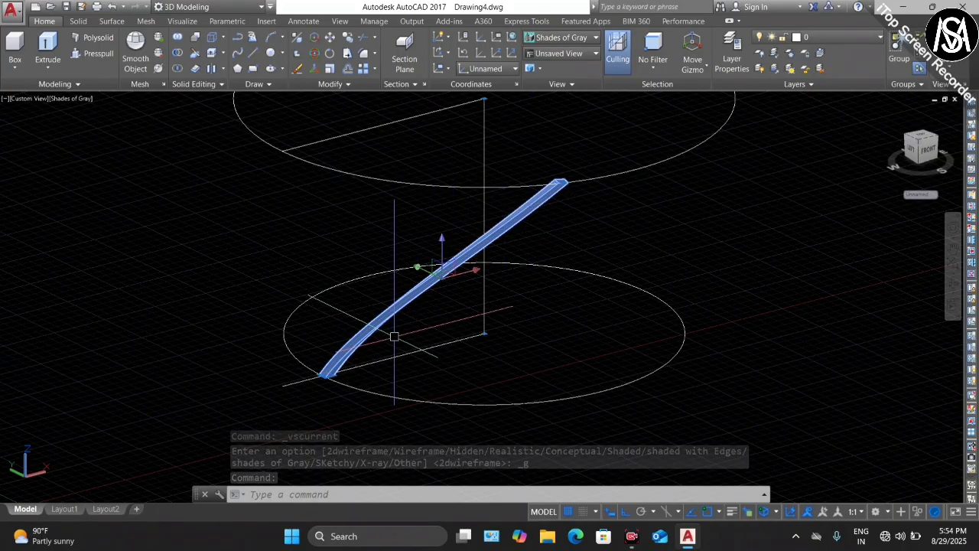
Mirror the strip about a line at its lower end, keeping the original
type("MI")
key("Return")
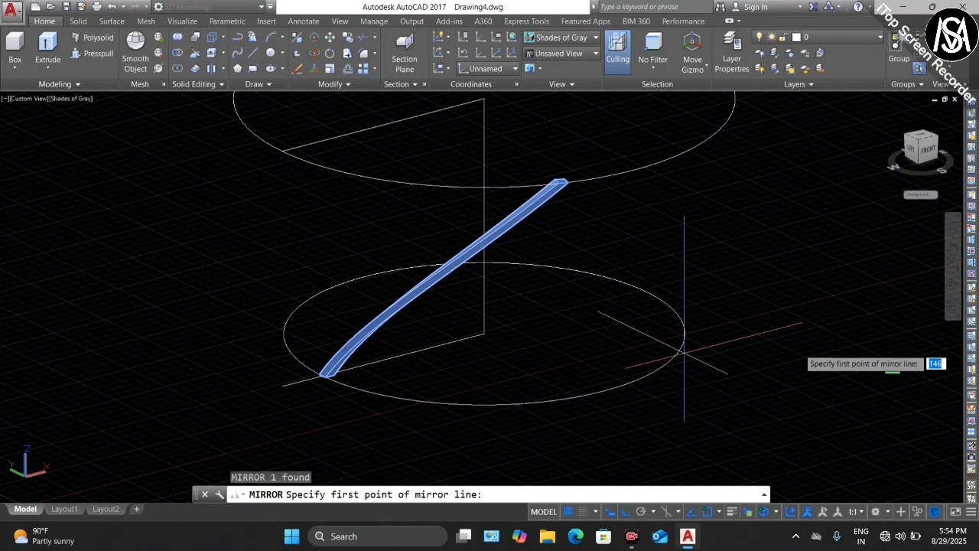
scroll(325, 377, "up", 3)
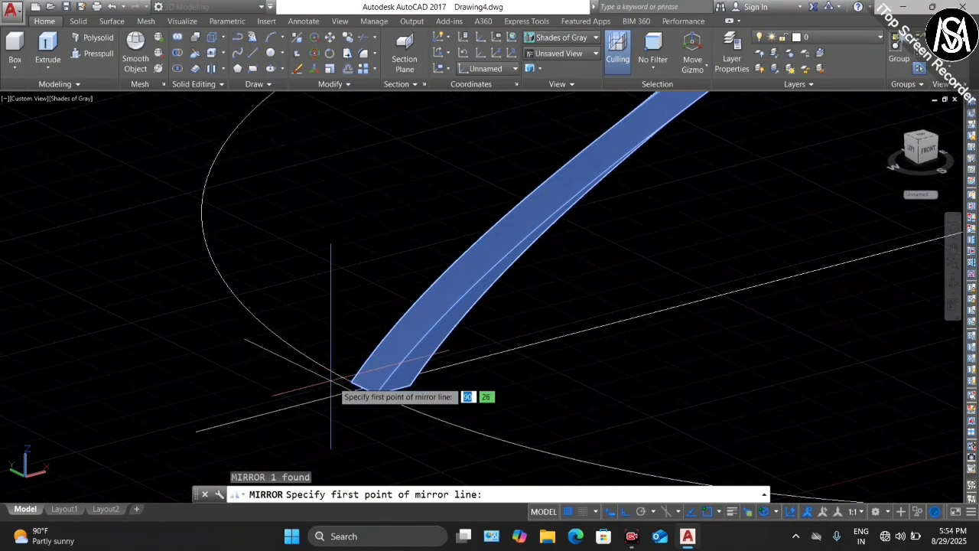
scroll(337, 386, "up", 3)
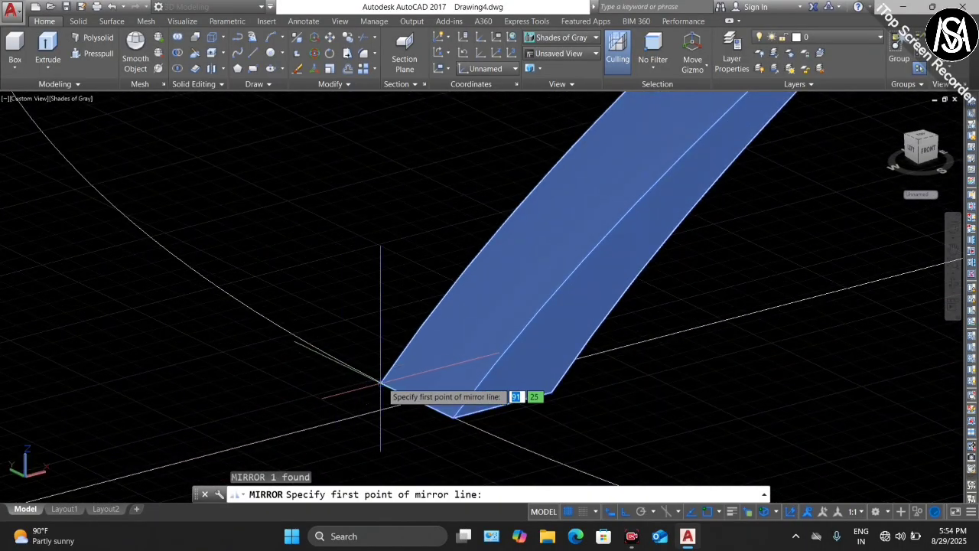
left_click(380, 381)
scroll(322, 386, "down", 3)
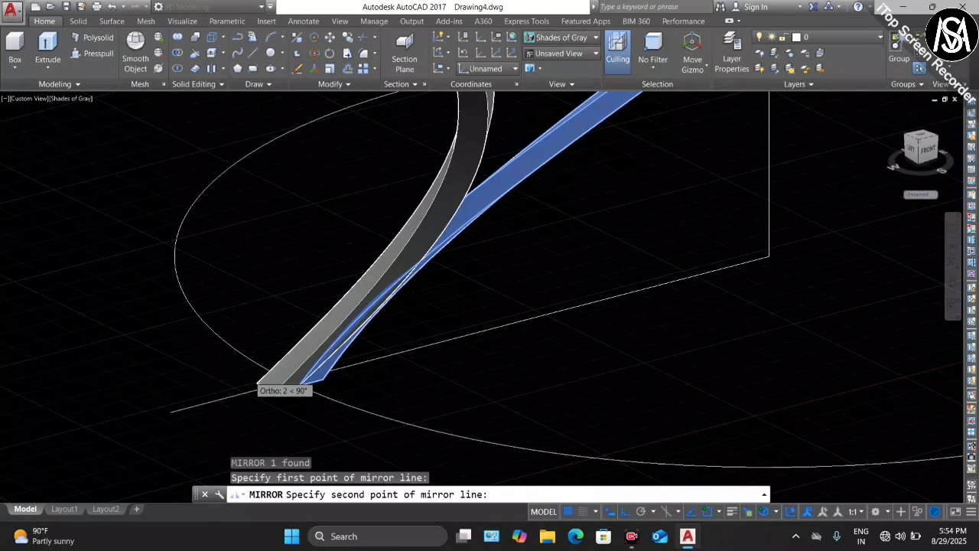
scroll(252, 386, "down", 3)
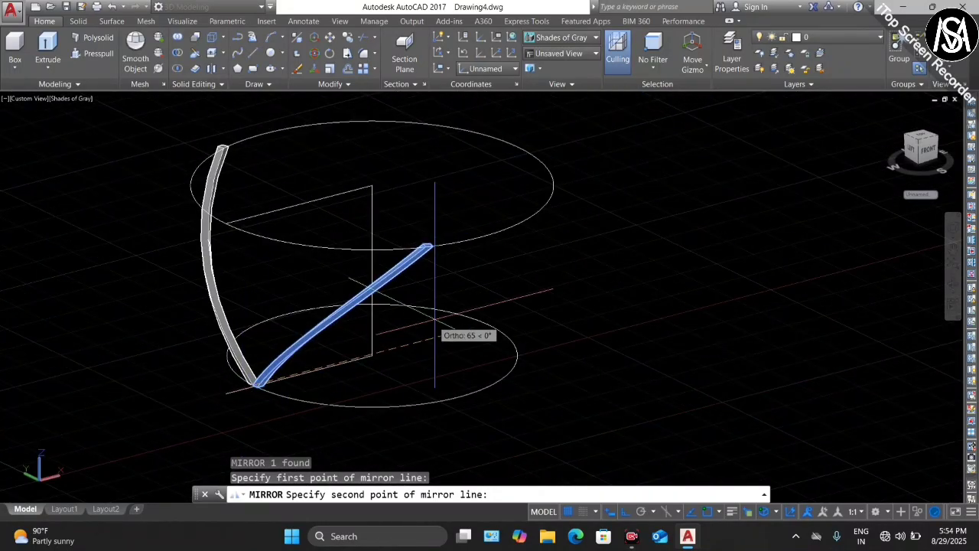
left_click(568, 302)
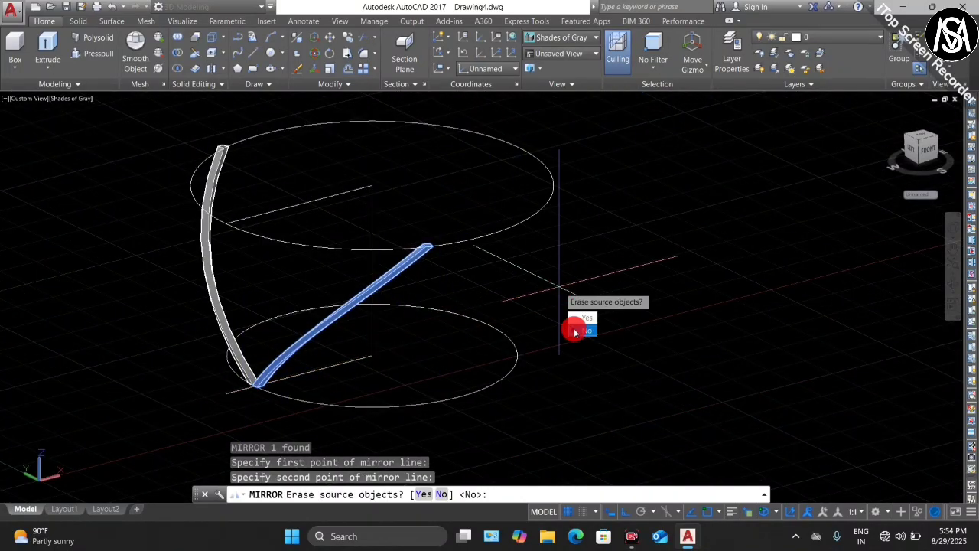
left_click(581, 330)
scroll(562, 200, "down", 2)
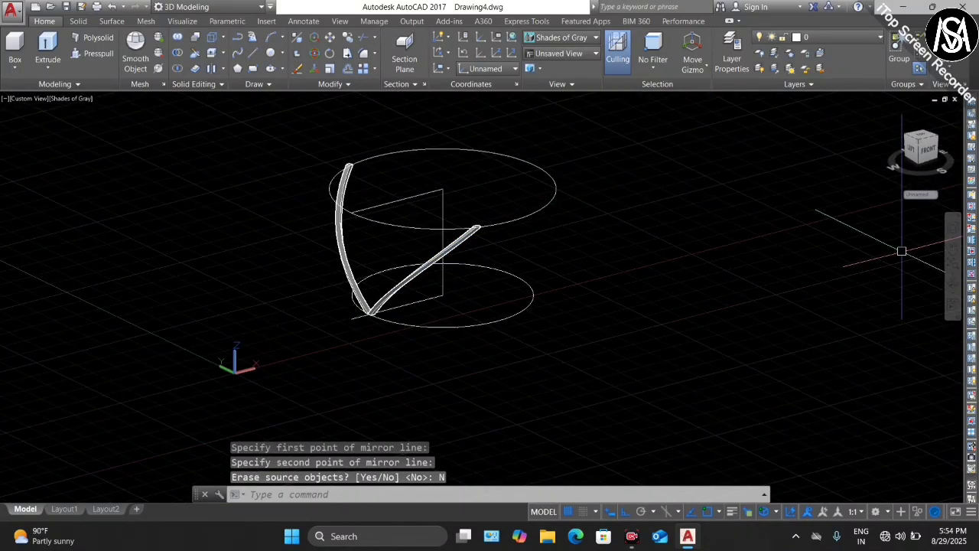
Orbit to view both strips and select the two of them
left_click(962, 283)
mouse_move(422, 306)
left_mouse_down()
mouse_move(544, 297)
mouse_move(385, 309)
mouse_move(455, 313)
mouse_move(459, 296)
left_mouse_up()
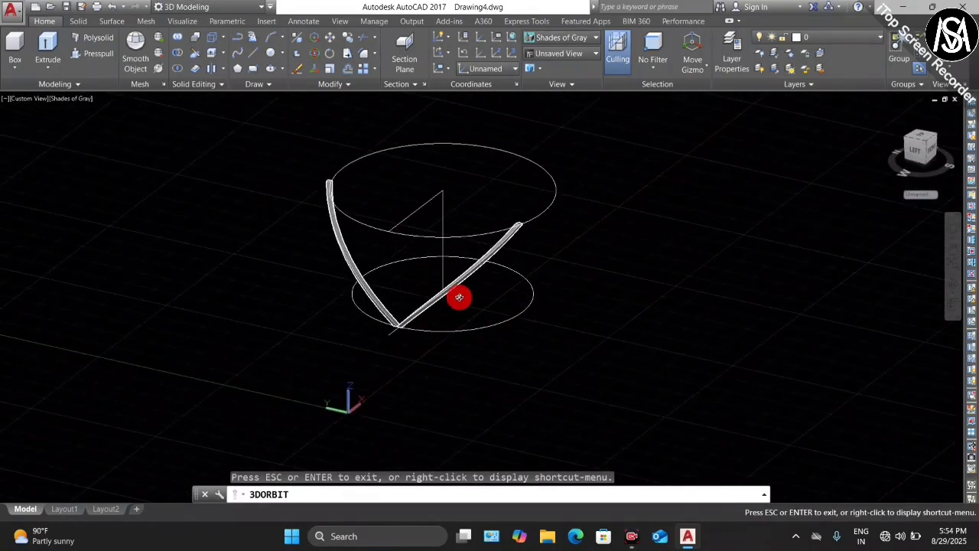
scroll(459, 297, "up", 2)
key("Escape")
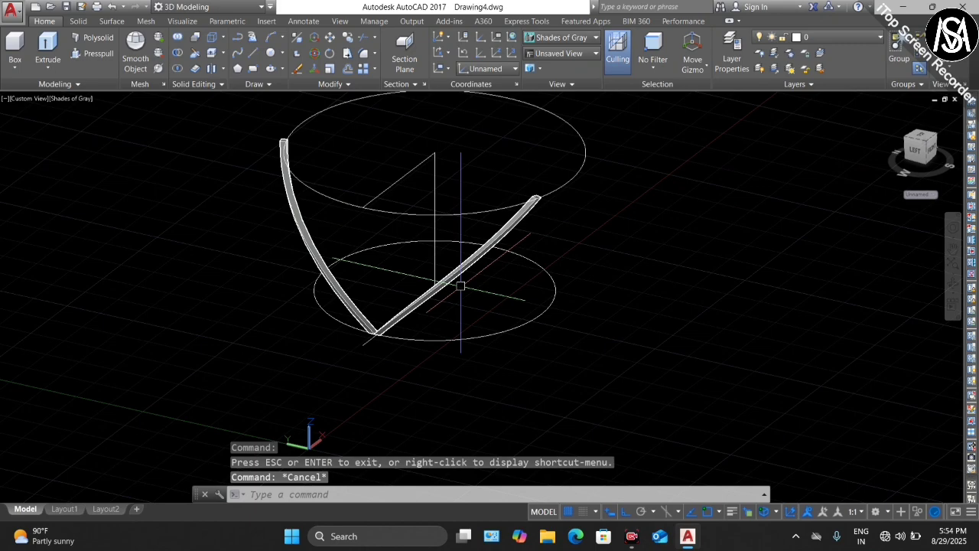
left_click(486, 243)
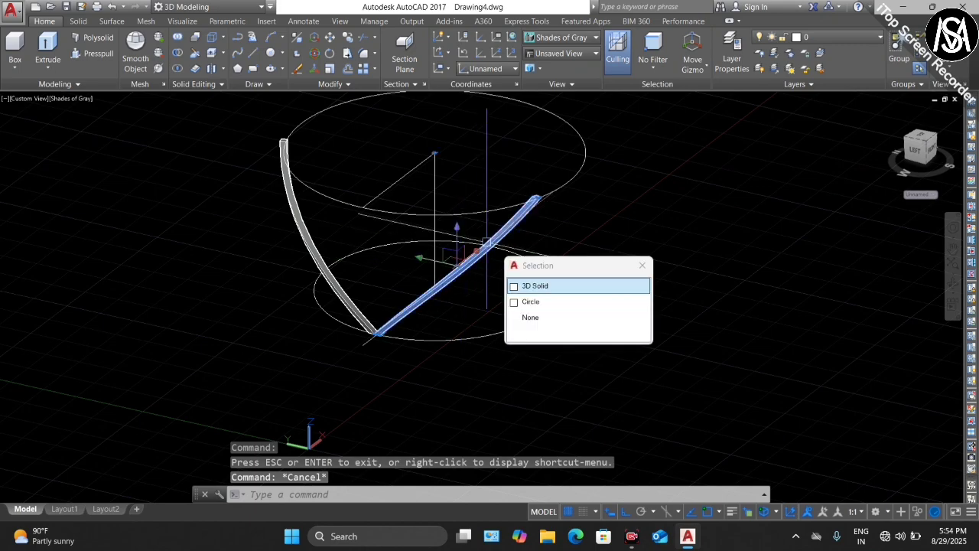
left_click(314, 234)
left_click(369, 77)
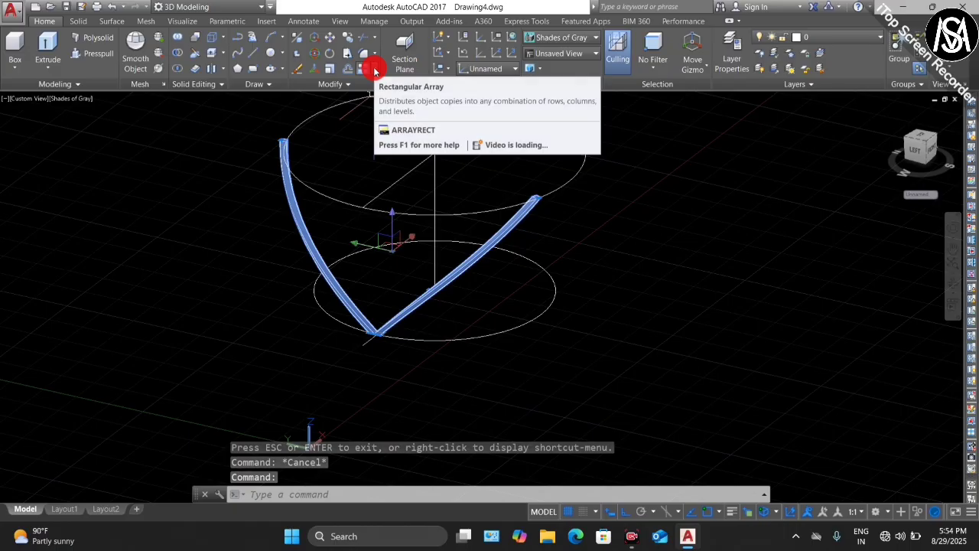
Polar-array both strips around the ellipse centre with 35 items 10° apart, then orbit to the front
left_click(374, 69)
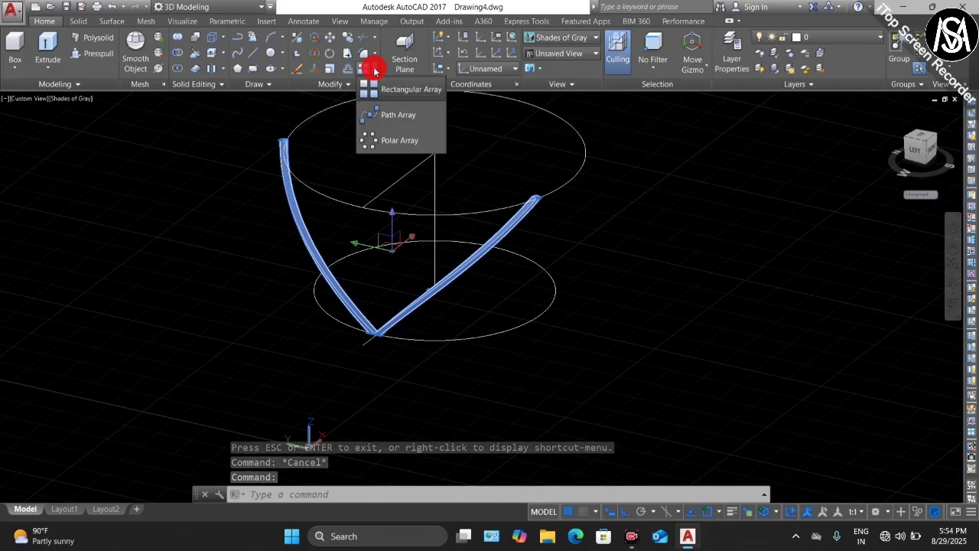
left_click(376, 140)
scroll(452, 220, "down", 4)
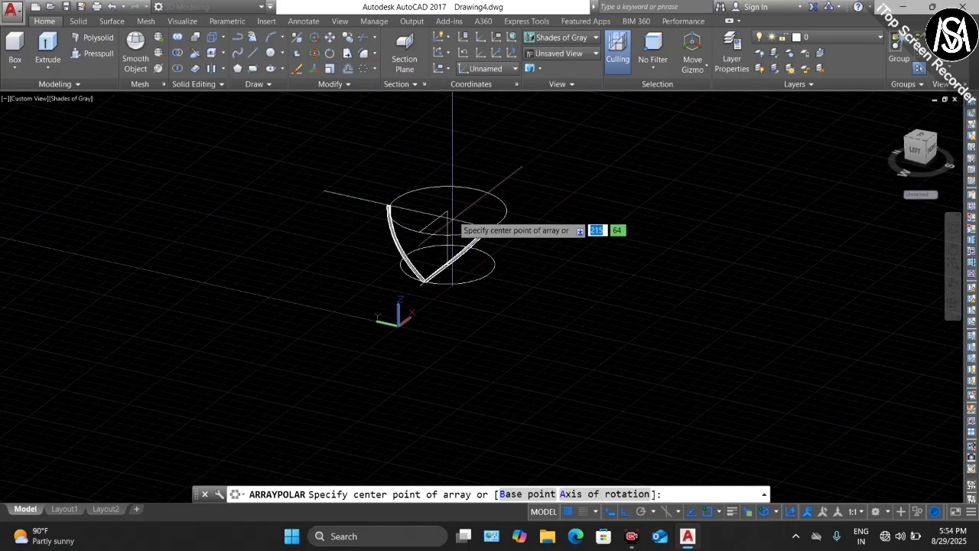
scroll(452, 221, "up", 4)
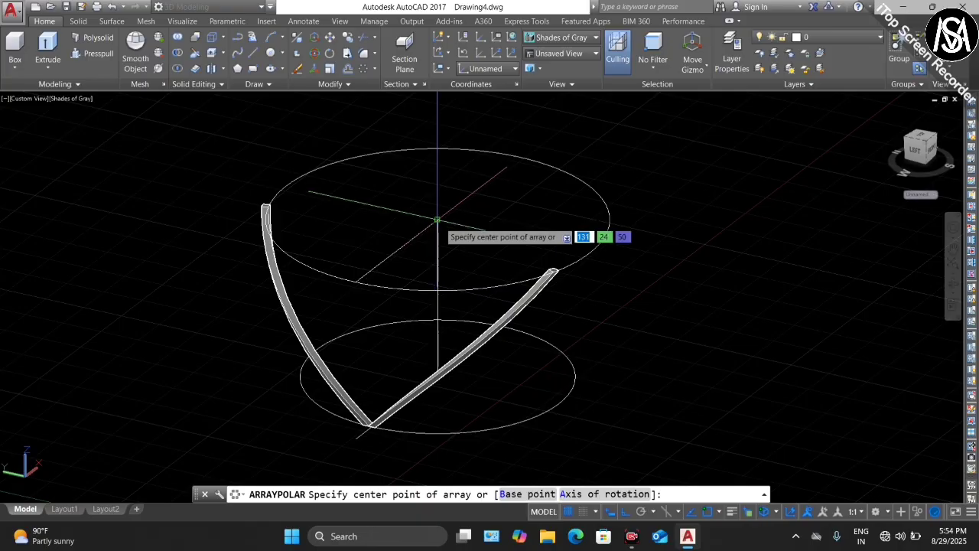
left_click(438, 220)
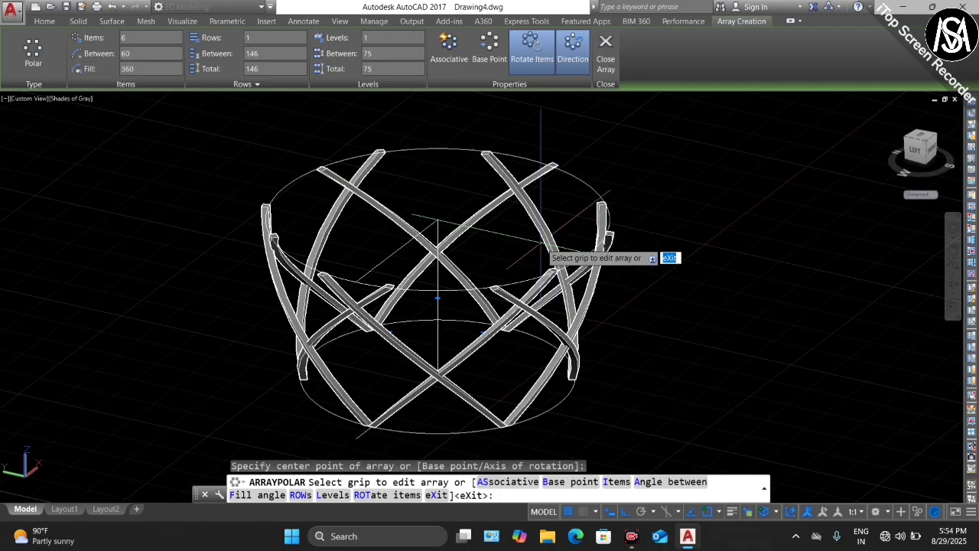
left_click(63, 7)
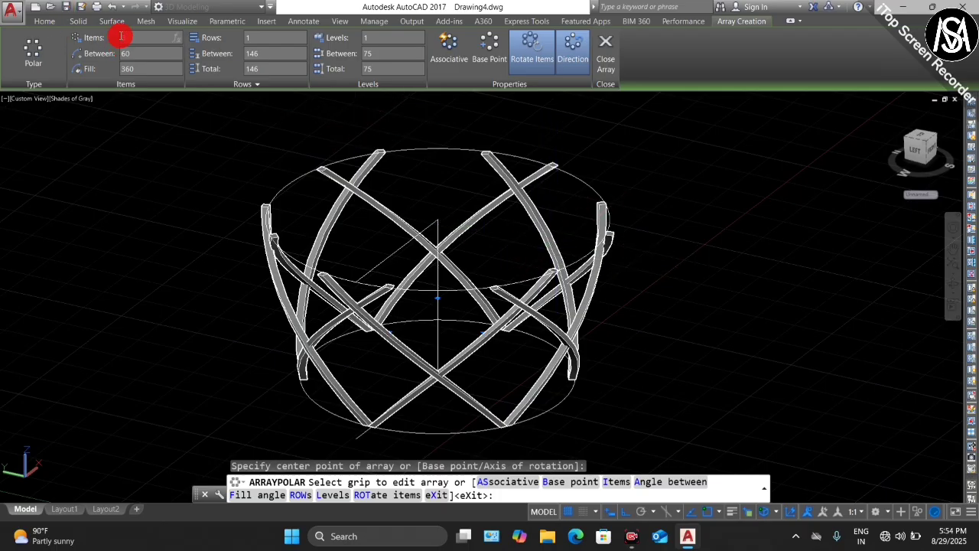
key("Return")
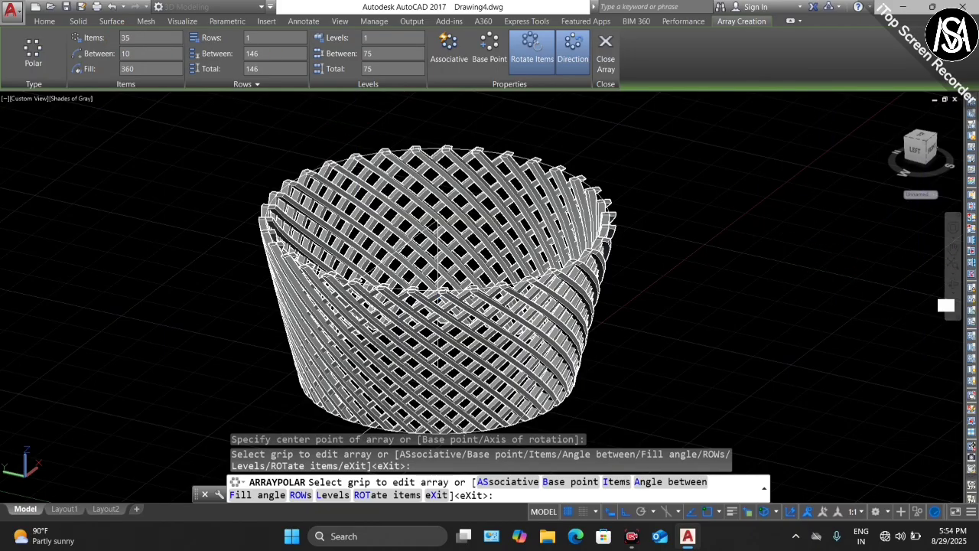
key("Escape")
mouse_move(909, 292)
left_mouse_down()
mouse_move(497, 350)
mouse_move(573, 284)
mouse_move(590, 310)
mouse_move(533, 372)
mouse_move(588, 352)
mouse_move(540, 376)
mouse_move(483, 325)
mouse_move(510, 299)
mouse_move(525, 297)
mouse_move(466, 400)
mouse_move(469, 365)
left_mouse_up()
Extrude the basket's bottom circle by 2 units into a thin solid base
scroll(466, 401, "up", 3)
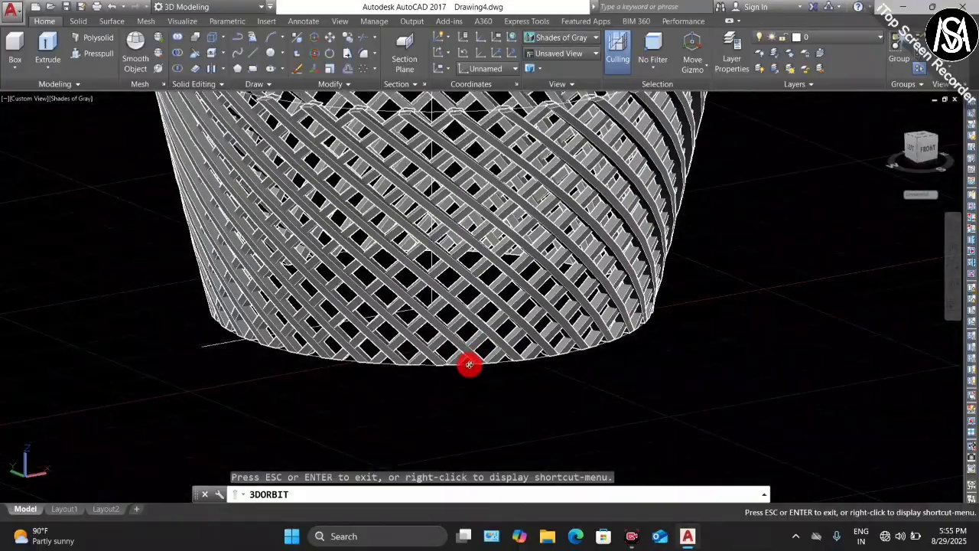
key("Escape")
scroll(459, 353, "up", 3)
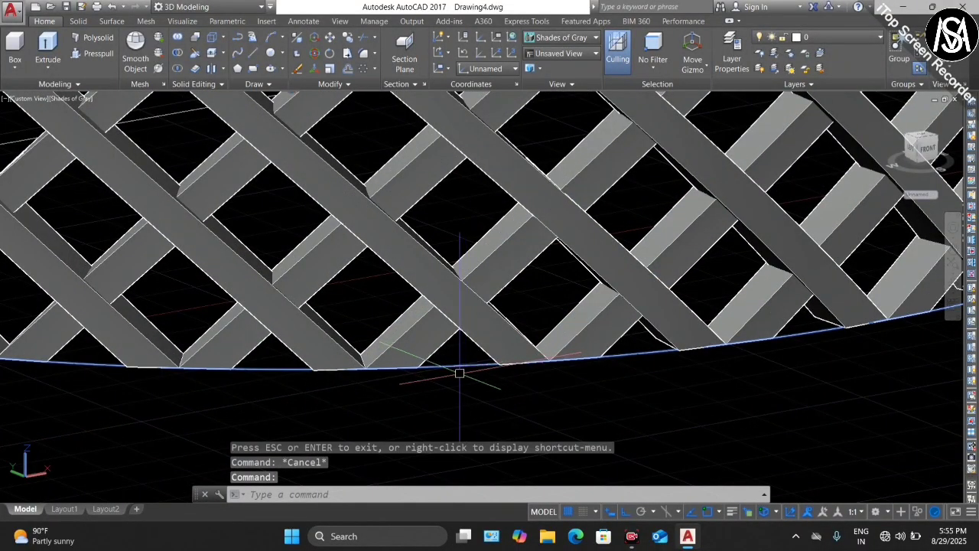
left_click(40, 64)
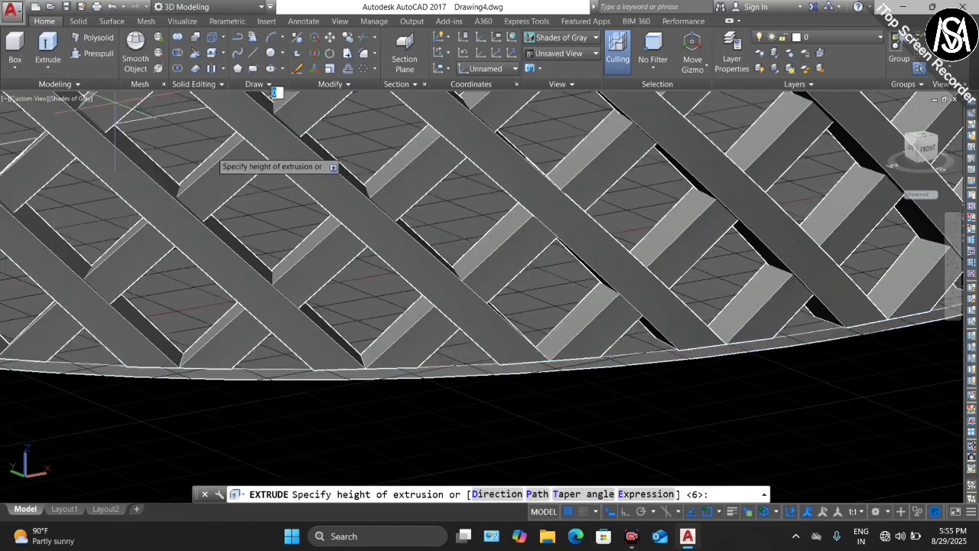
scroll(575, 256, "down", 5)
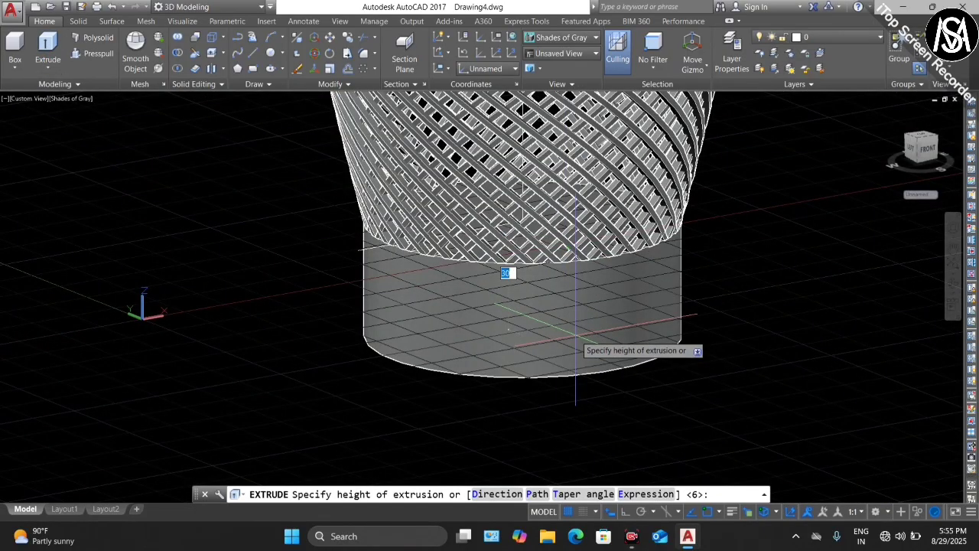
type("2")
key("Return")
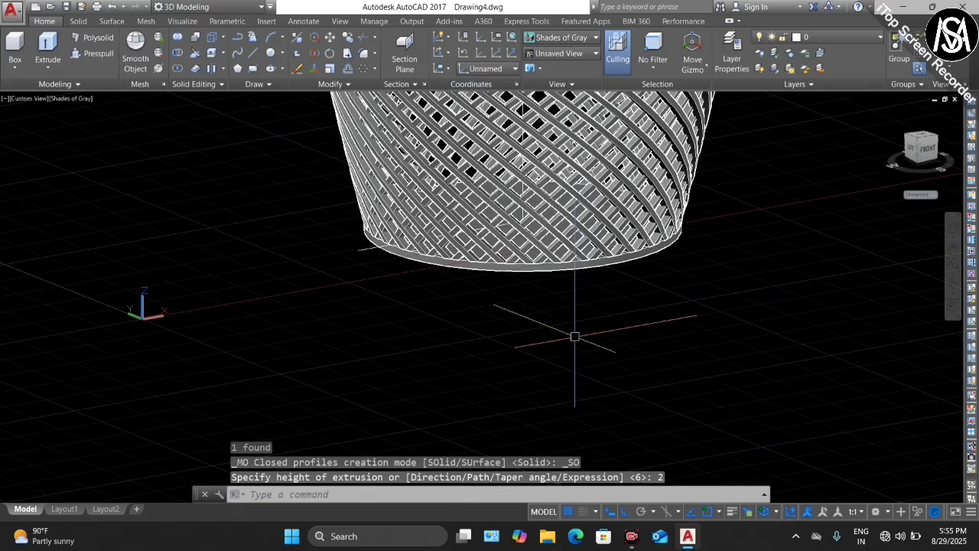
scroll(627, 314, "down", 2)
scroll(657, 199, "up", 3)
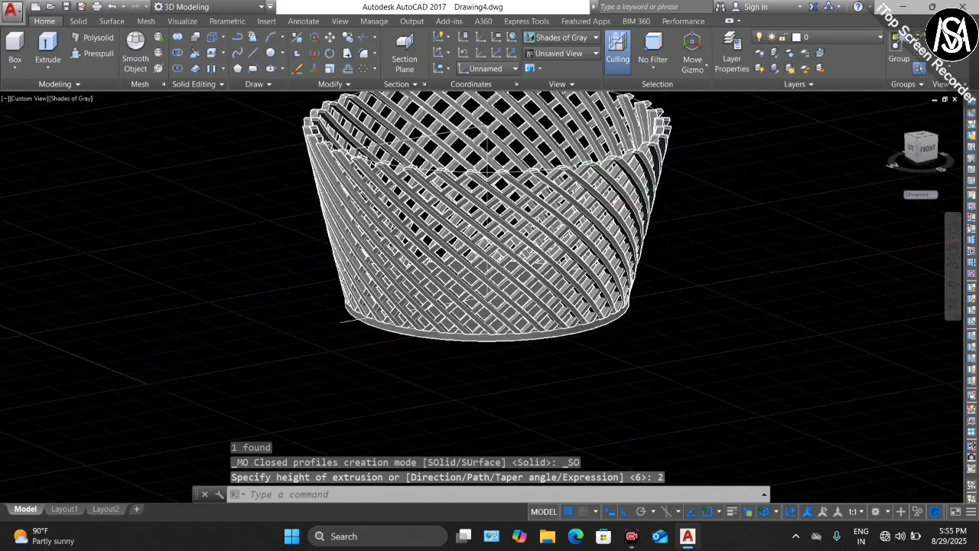
left_click(950, 289)
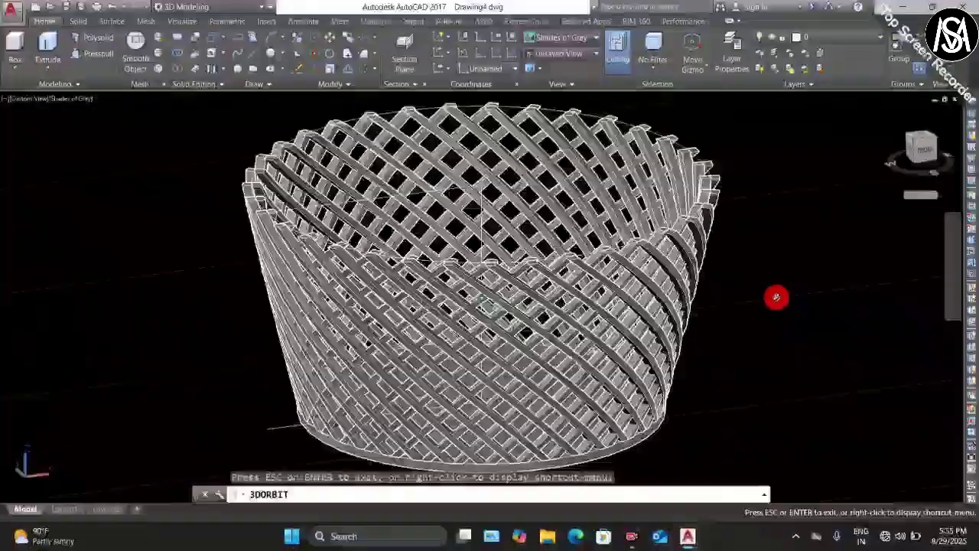
Orbit and zoom to look down into the basket's open top
left_click_drag(775, 297, 555, 337)
scroll(681, 169, "down", 1)
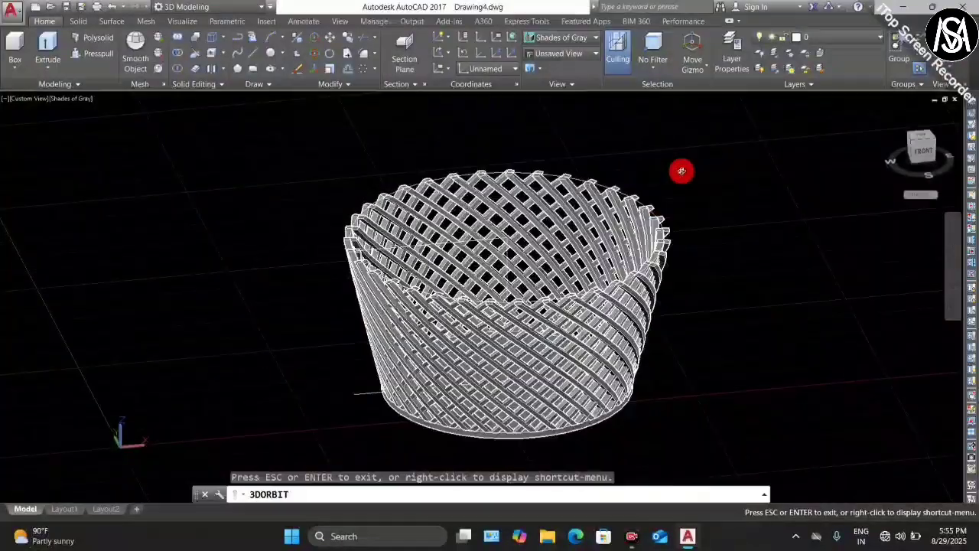
scroll(690, 168, "up", 2)
scroll(557, 179, "up", 2)
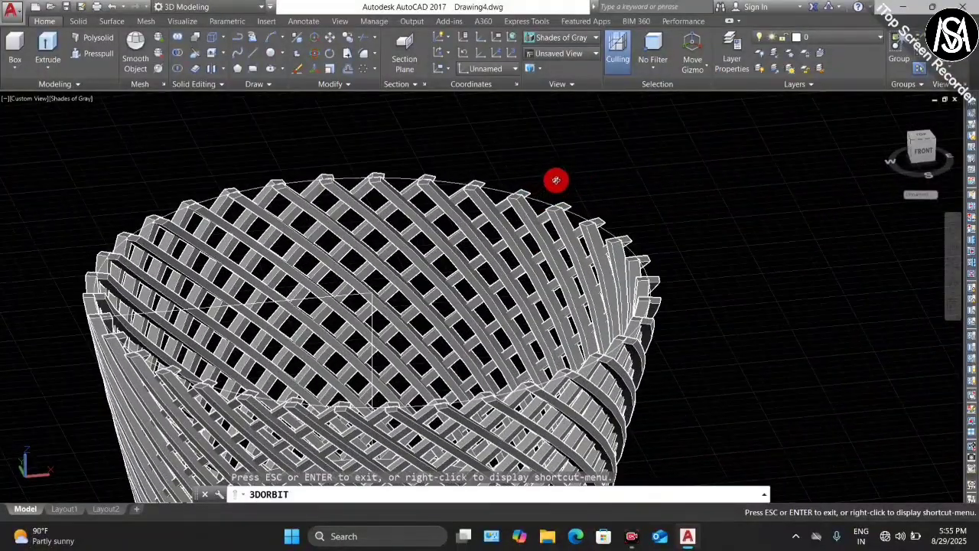
key("Escape")
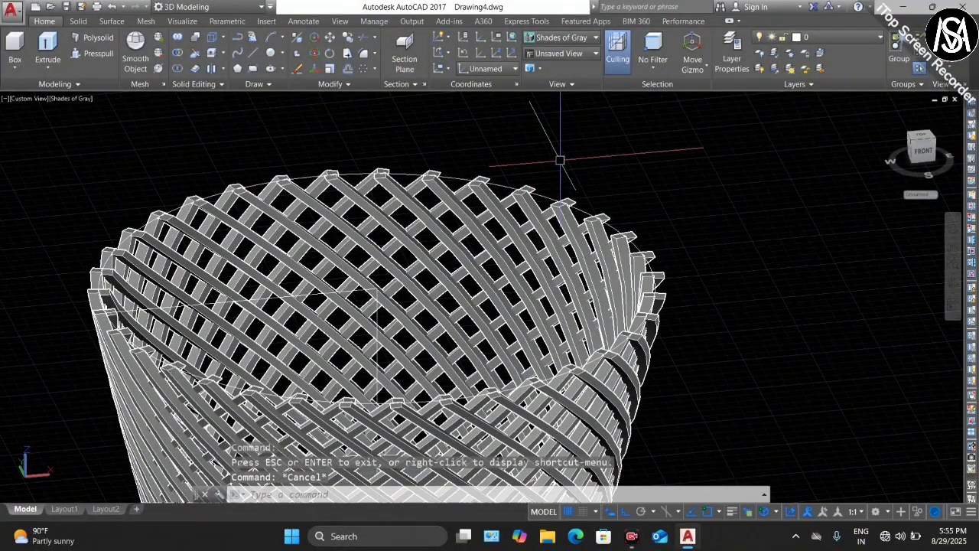
type("c")
key("Return")
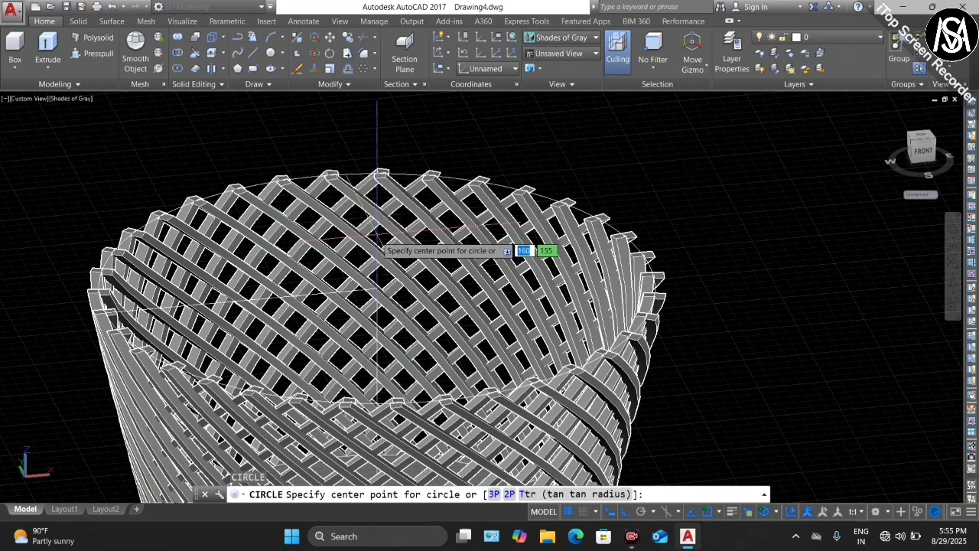
Draw a radius-52 circle centred on the basket top
left_click(376, 290)
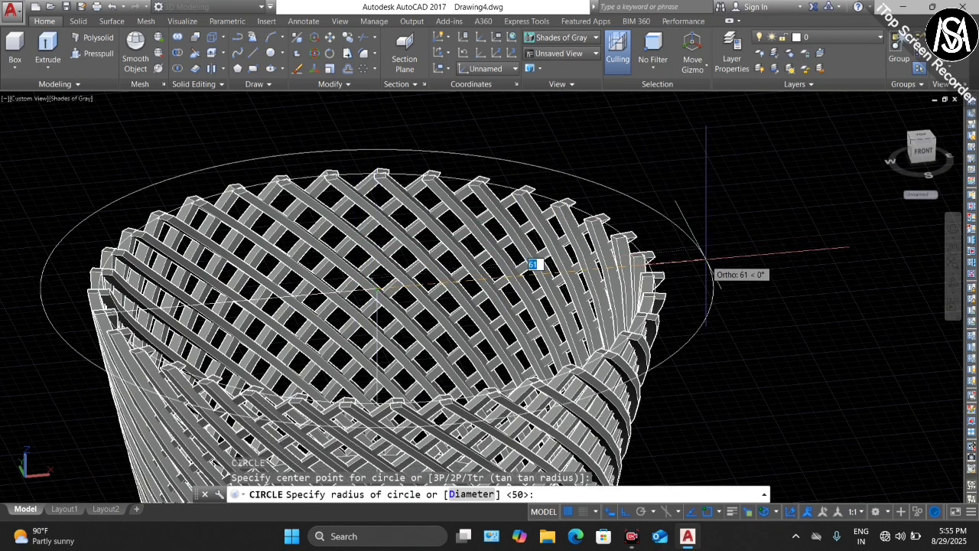
scroll(705, 262, "up", 2)
scroll(665, 267, "up", 3)
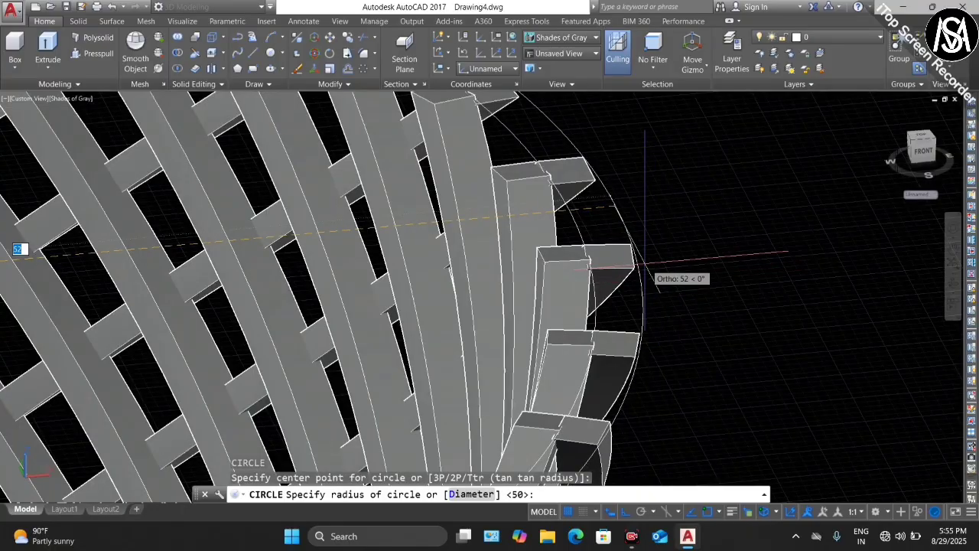
scroll(643, 230, "down", 5)
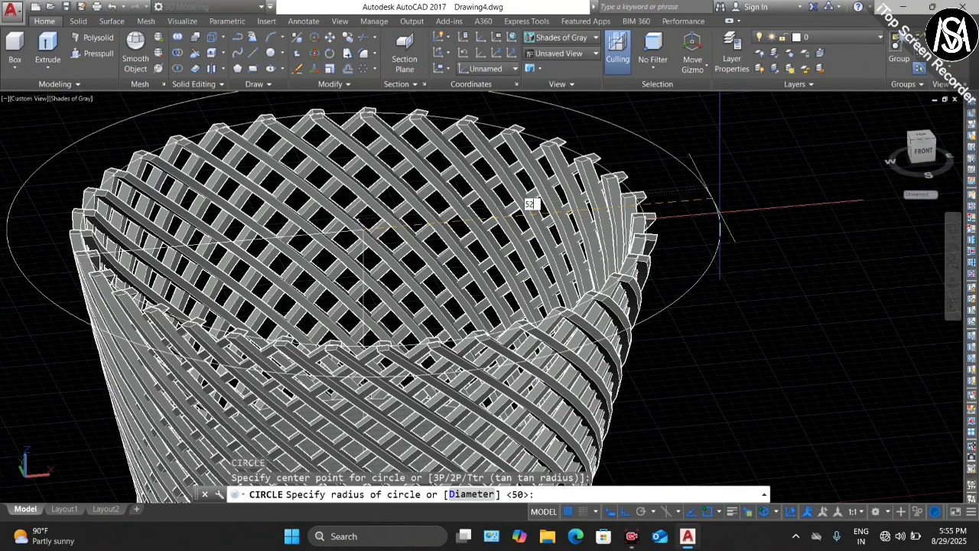
type("52")
key("Return")
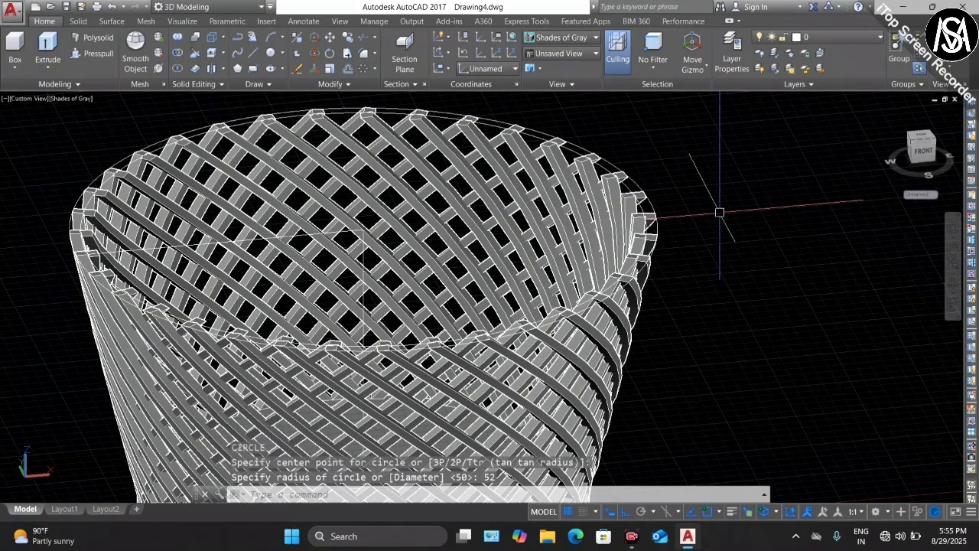
Draw a second, radius-48 circle at the basket top
key("Return")
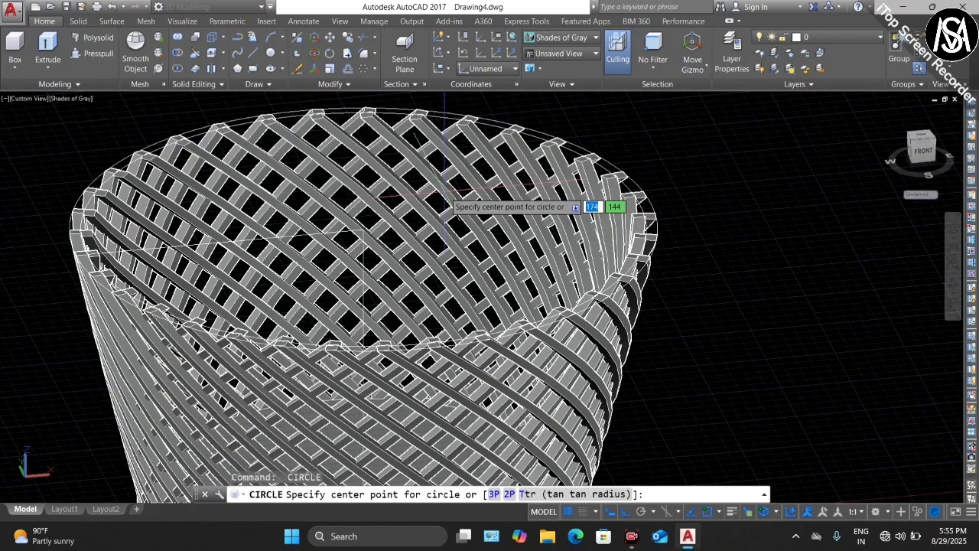
left_click(364, 228)
type("48")
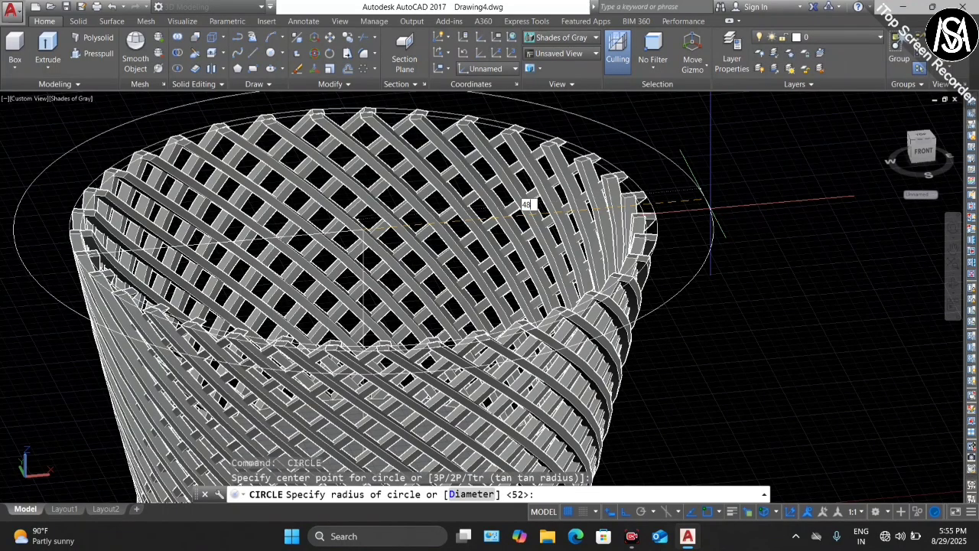
key("Return")
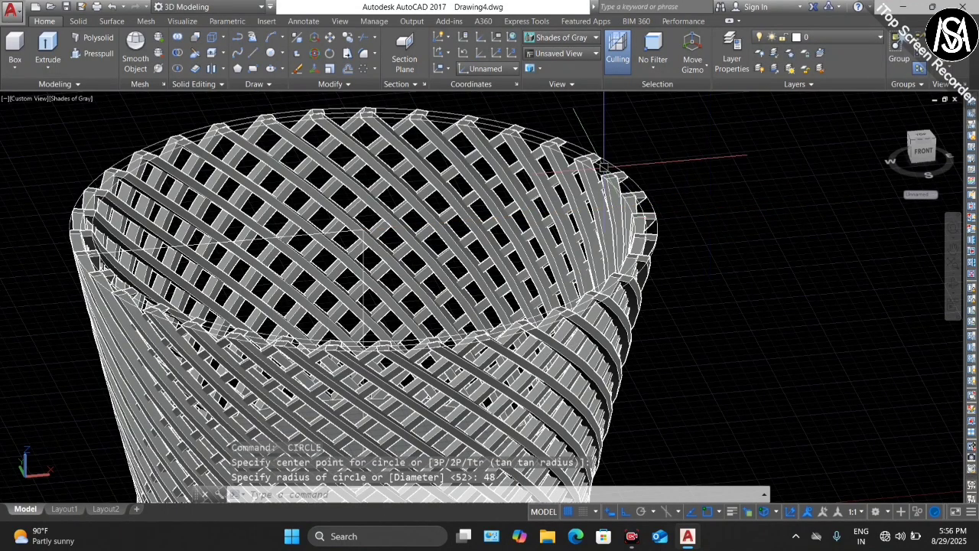
scroll(603, 165, "up", 5)
key("Escape")
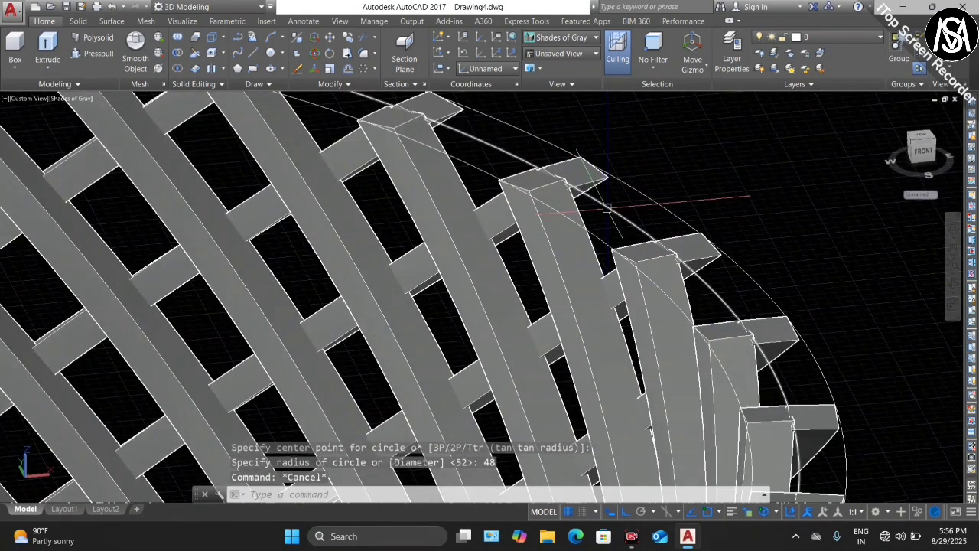
Erase the extra circle and select both rim circles
key("Escape")
key("Delete")
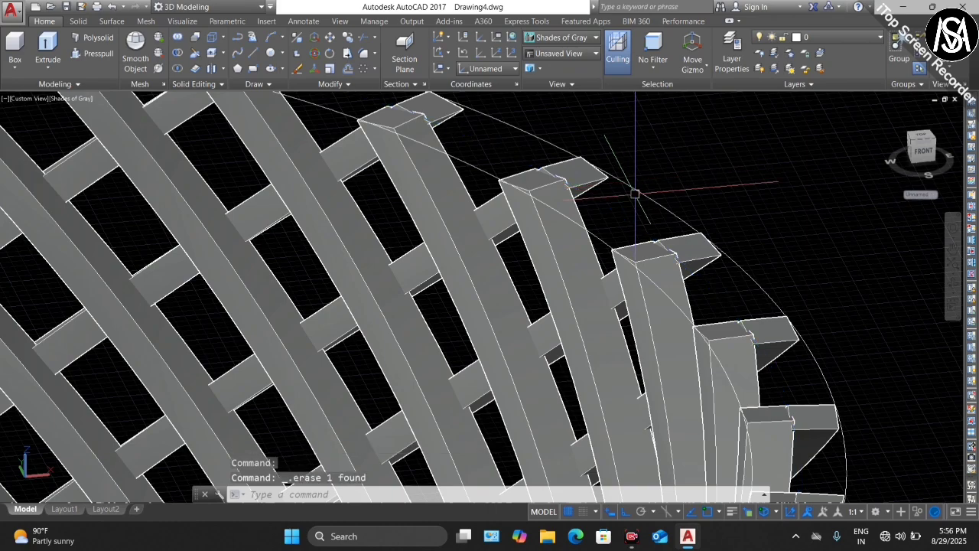
scroll(634, 191, "down", 3)
scroll(633, 191, "up", 3)
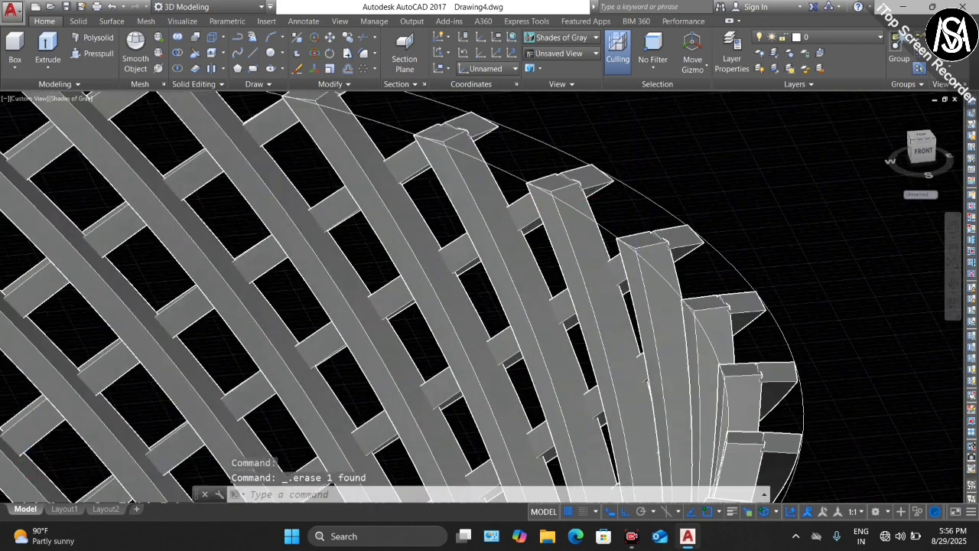
key("Escape")
left_click(647, 193)
left_click(603, 224)
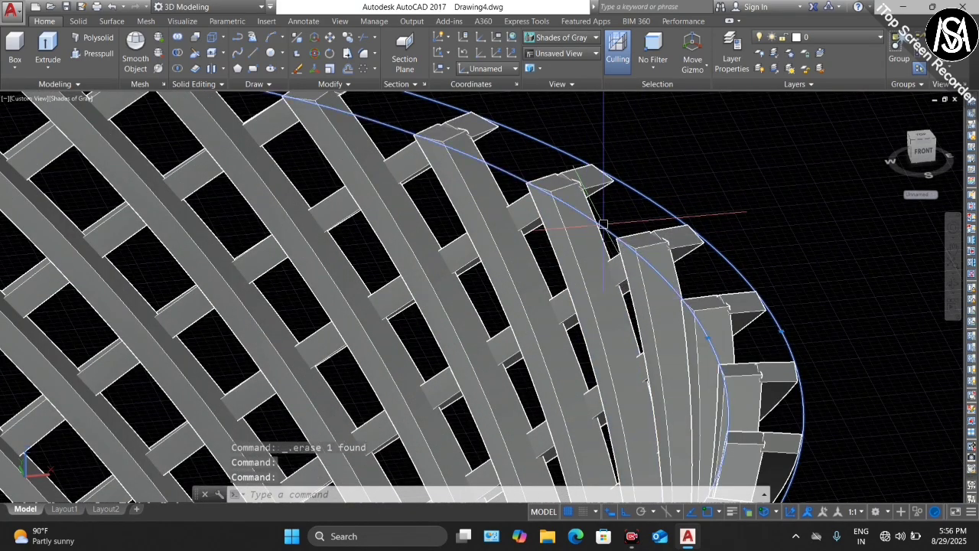
Extrude both top rim circles 2 units into solid discs, then zoom in on the top
left_click(46, 50)
scroll(638, 442, "down", 5)
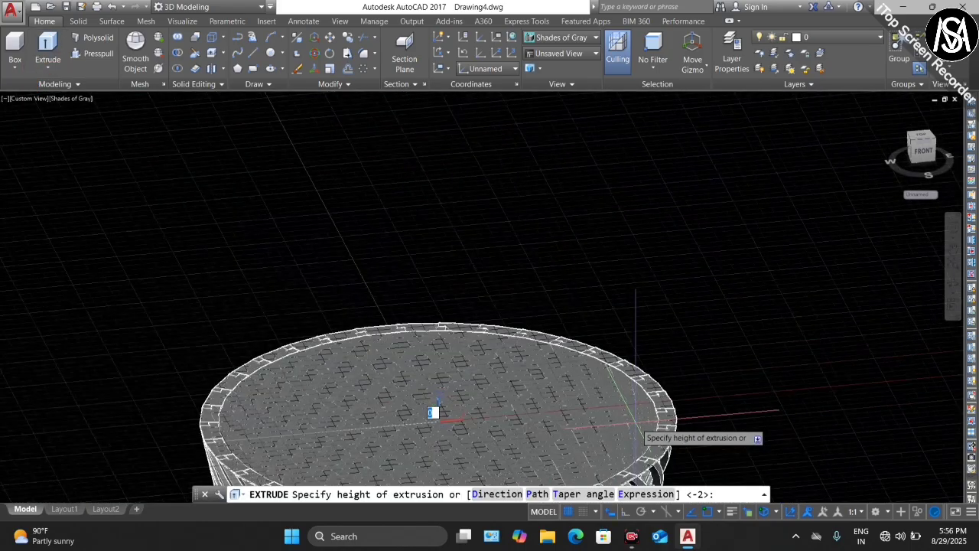
scroll(490, 309, "down", 2)
scroll(490, 310, "down", 1)
scroll(492, 332, "down", 5)
scroll(542, 208, "up", 4)
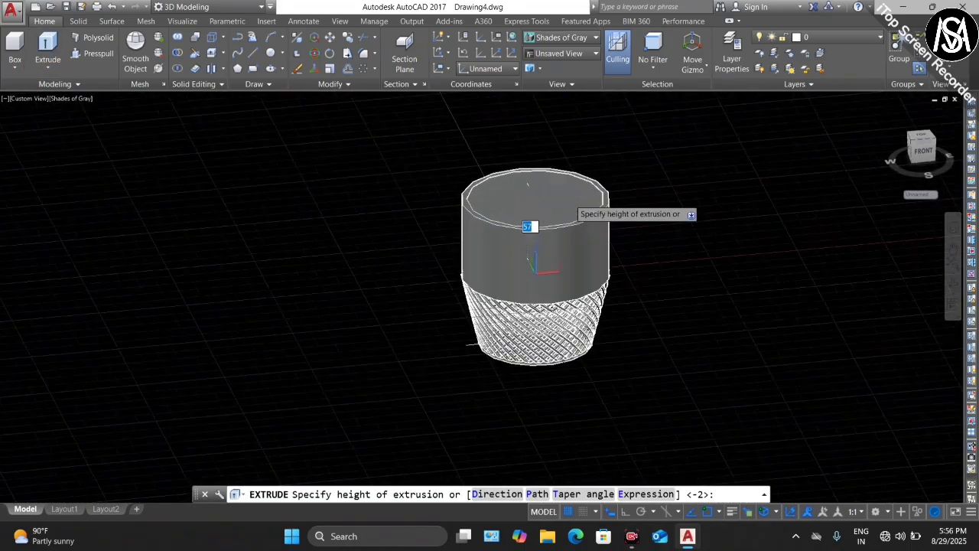
scroll(530, 221, "up", 1)
type("2")
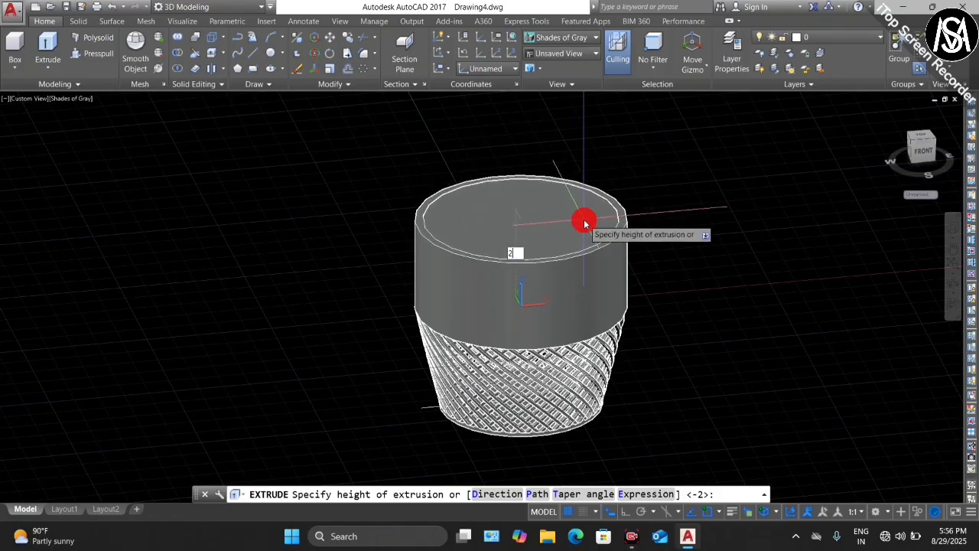
left_click(583, 222)
scroll(631, 377, "up", 2)
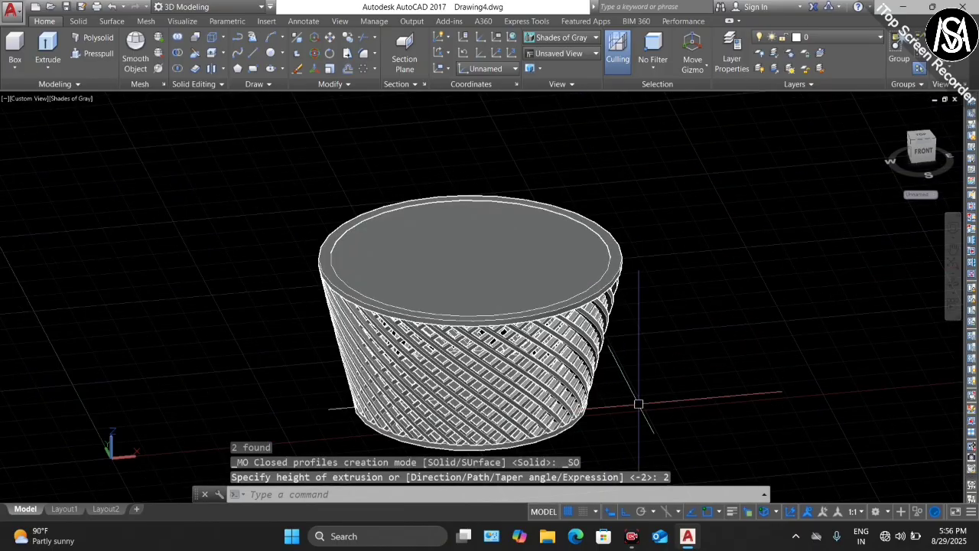
scroll(637, 400, "up", 1)
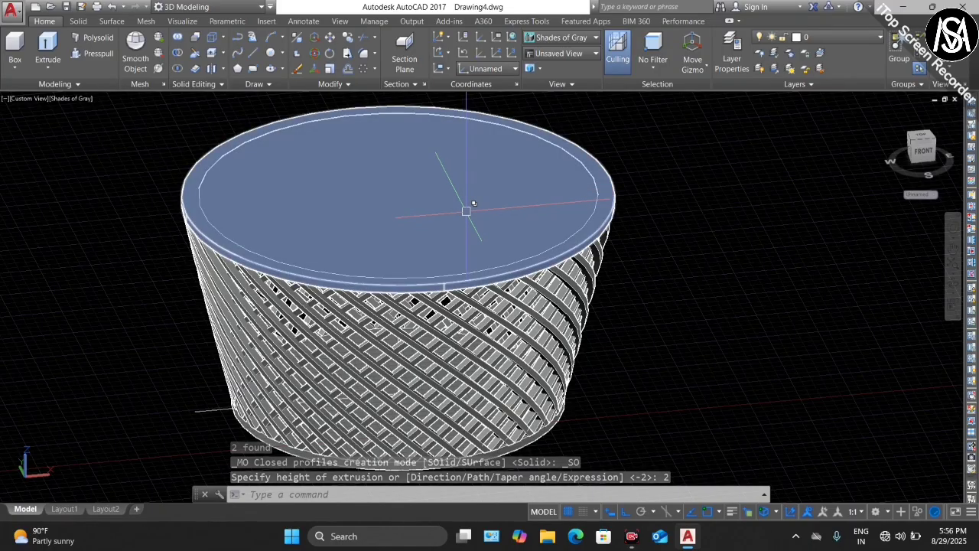
scroll(464, 200, "down", 2)
scroll(525, 173, "up", 2)
scroll(524, 173, "up", 2)
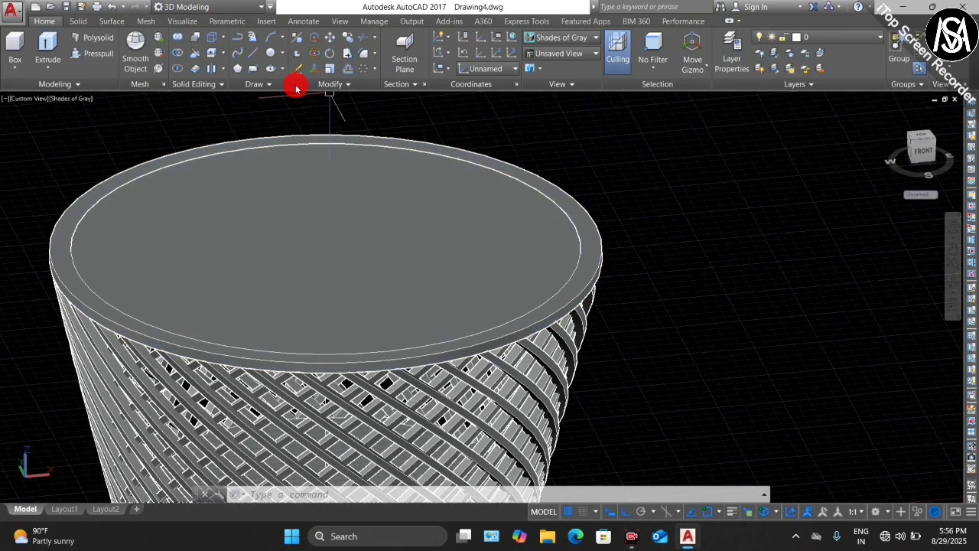
Subtract the inner top disc from the outer disc, leaving an open 2-unit rim ring
left_click(176, 55)
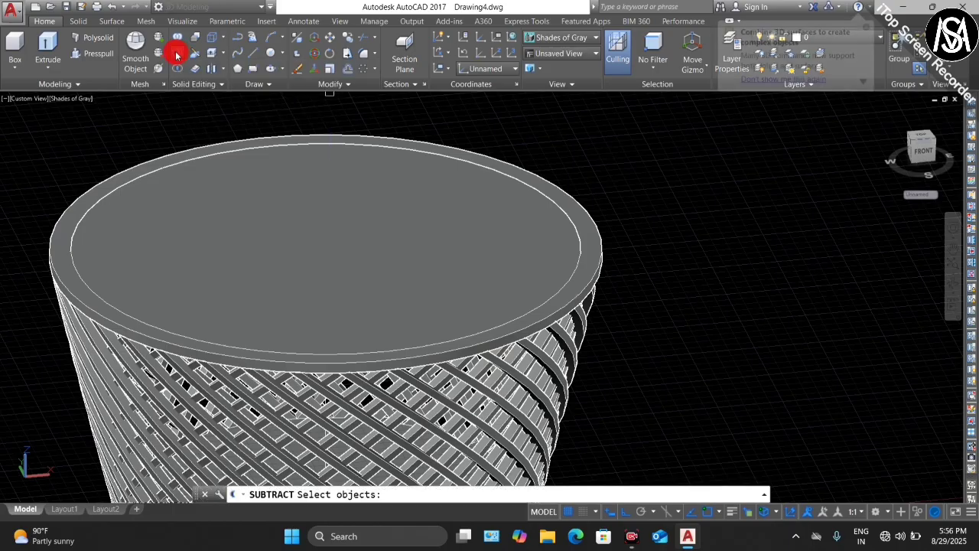
scroll(530, 173, "up", 2)
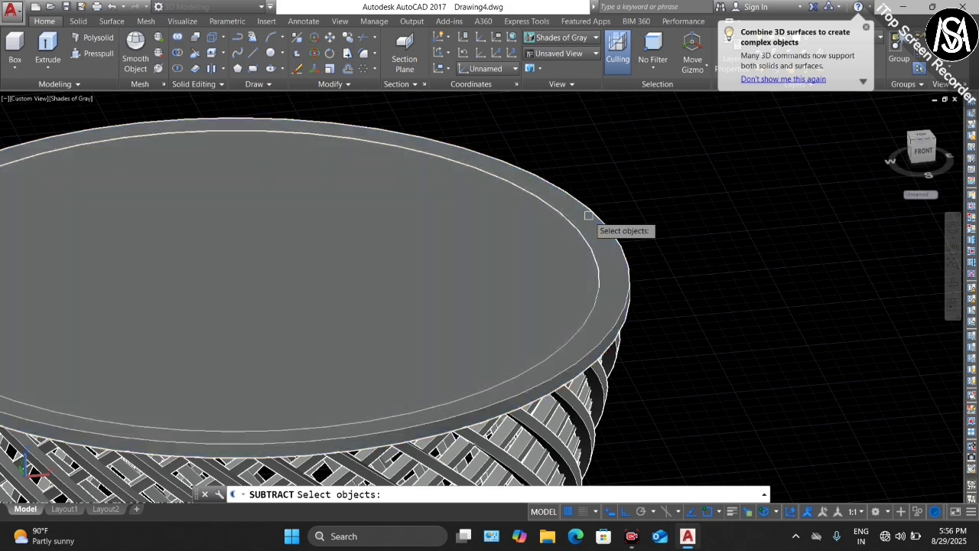
left_click(588, 215)
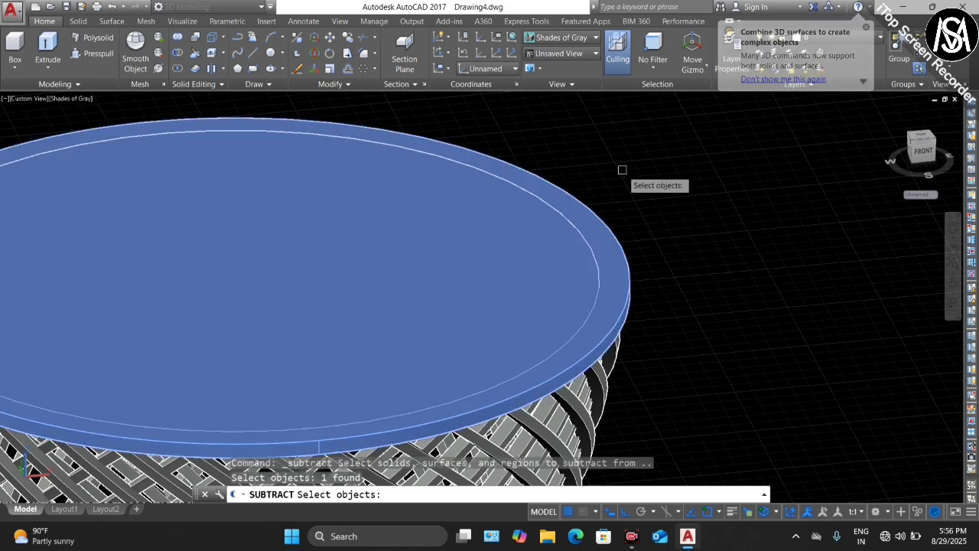
key("Return")
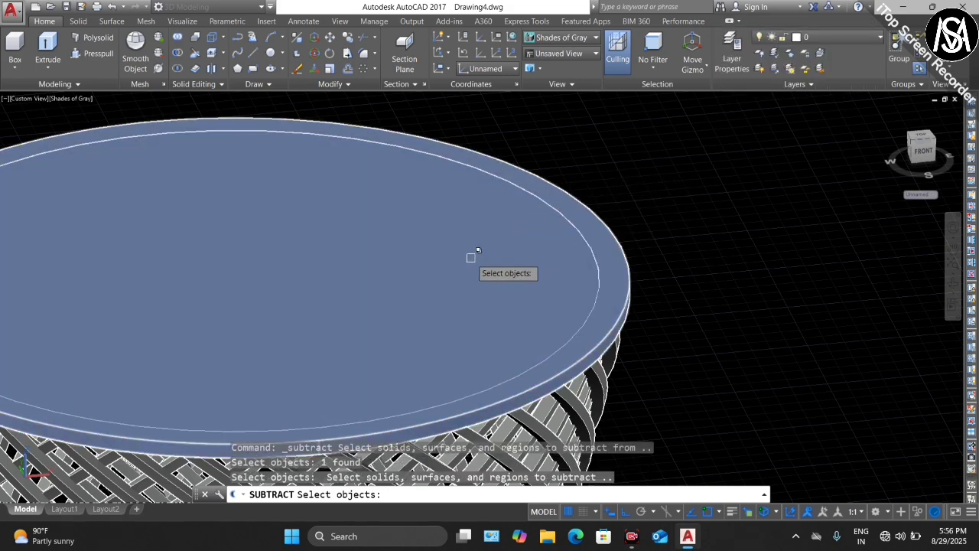
scroll(476, 201, "down", 3)
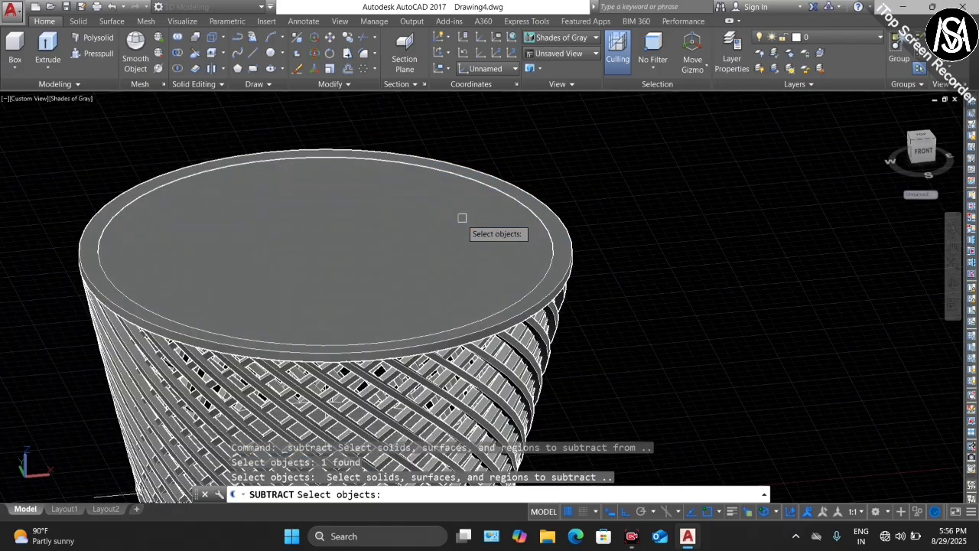
left_click(469, 204)
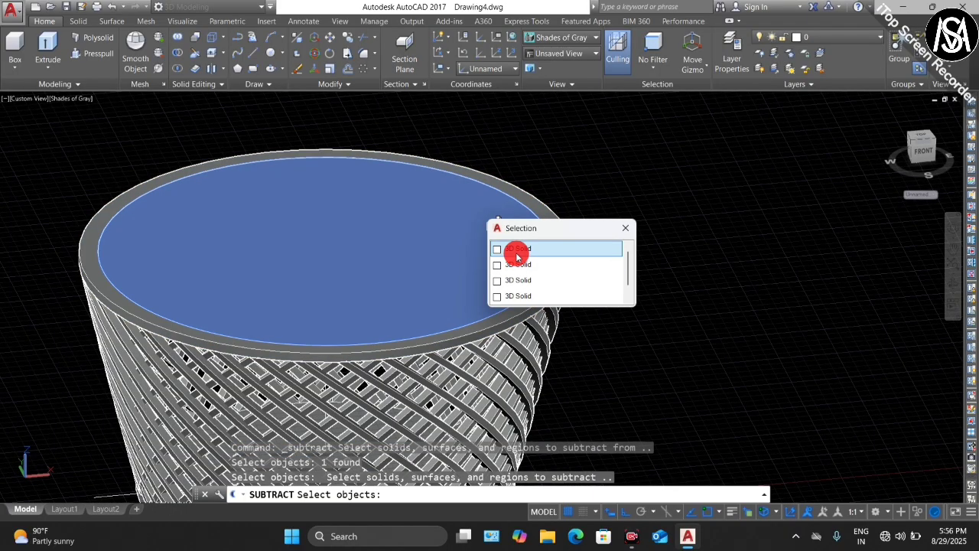
left_click(517, 256)
key("Return")
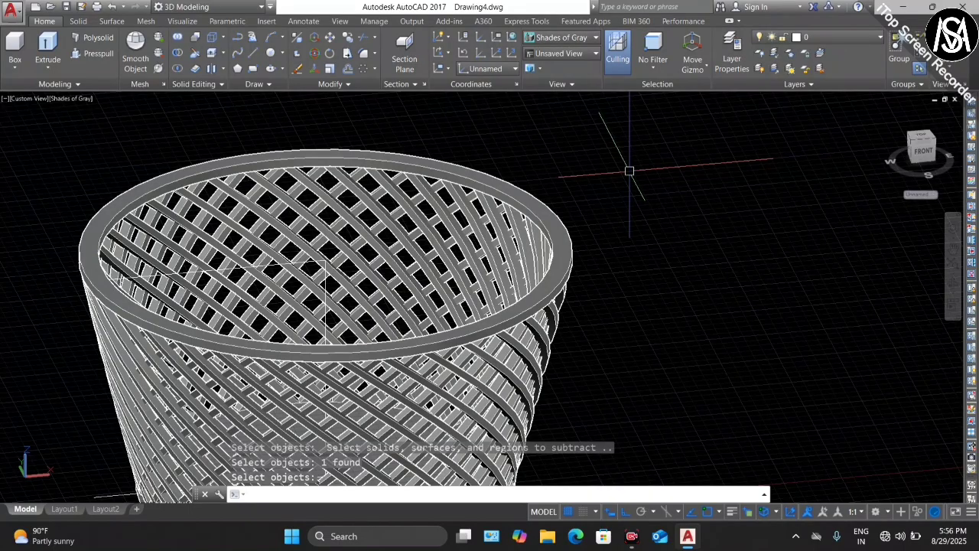
left_click(950, 283)
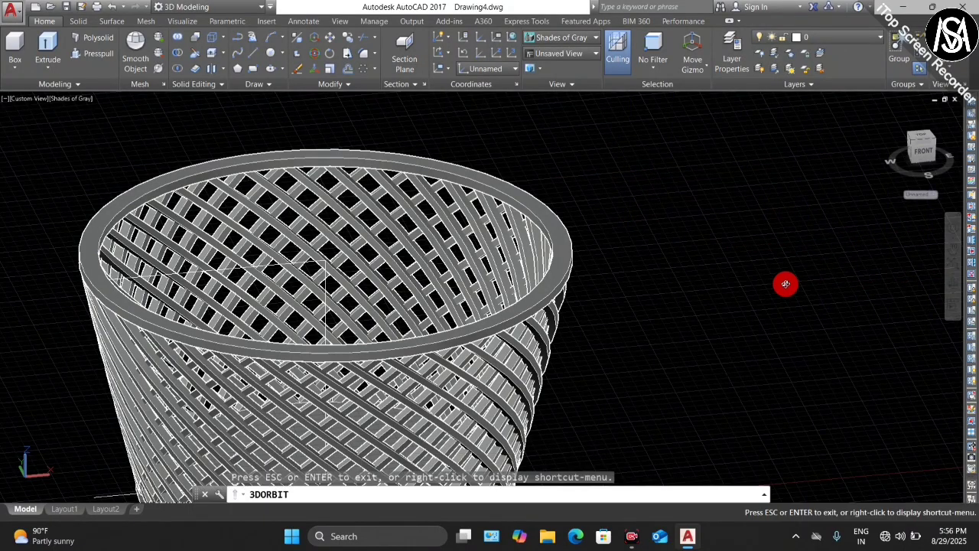
Orbit around the hollow basket, zoom out and window-select the whole basket
mouse_move(785, 284)
left_mouse_down()
mouse_move(699, 278)
mouse_move(666, 247)
mouse_move(247, 291)
mouse_move(378, 331)
mouse_move(330, 255)
mouse_move(577, 278)
mouse_move(514, 277)
mouse_move(520, 305)
mouse_move(402, 276)
mouse_move(387, 293)
mouse_move(487, 313)
mouse_move(619, 288)
mouse_move(546, 234)
mouse_move(484, 271)
left_mouse_up()
key("Escape")
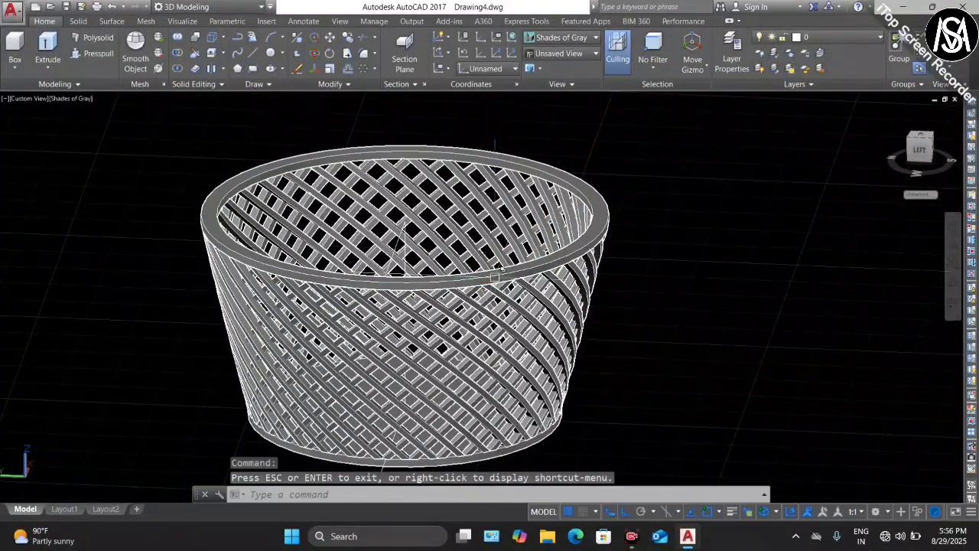
key("Escape")
key("Escape")
scroll(624, 154, "down", 2)
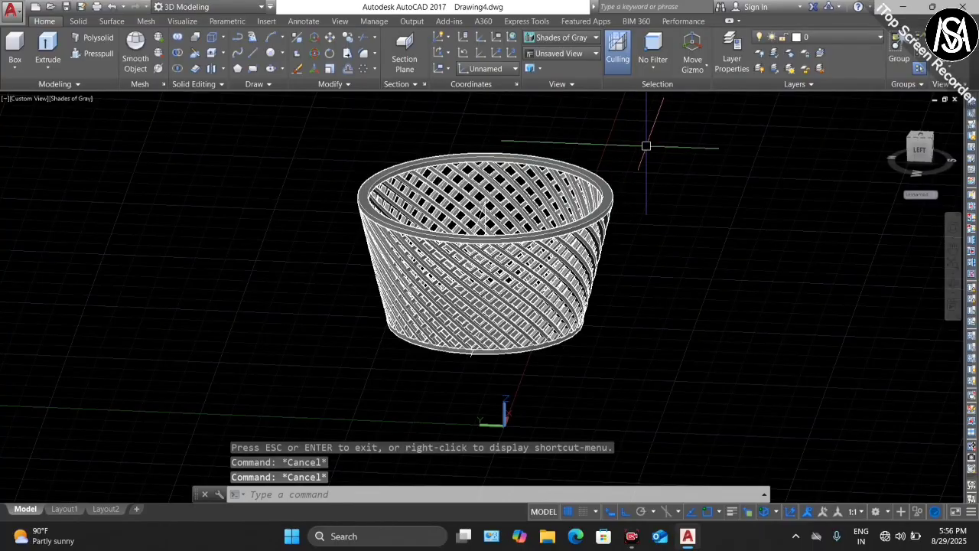
left_click(671, 122)
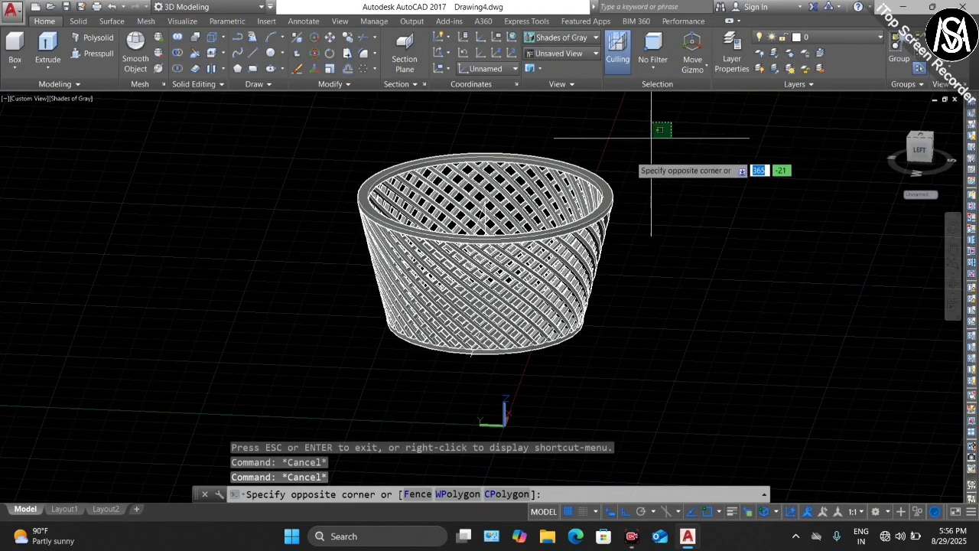
left_click(340, 359)
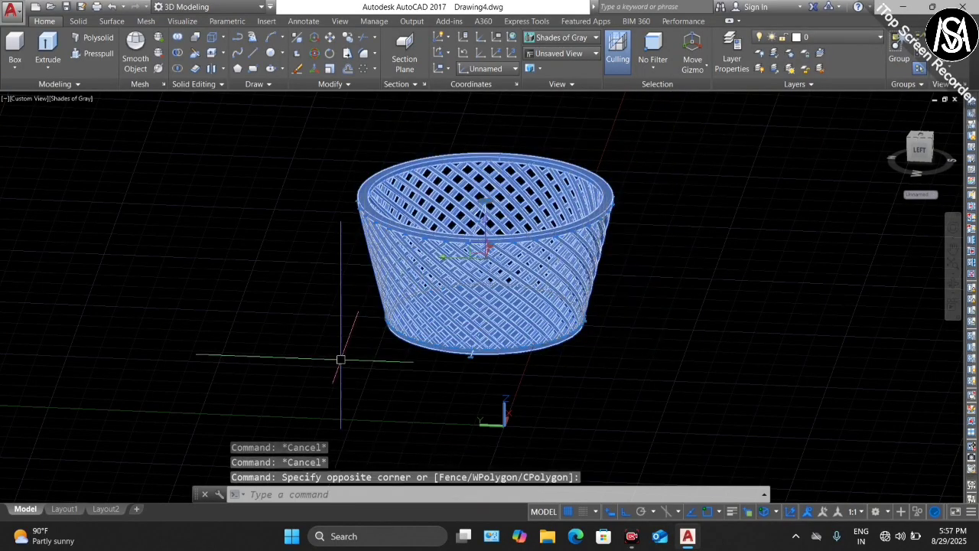
Start a Union of all 76 basket pieces, then cancel it
left_click(178, 42)
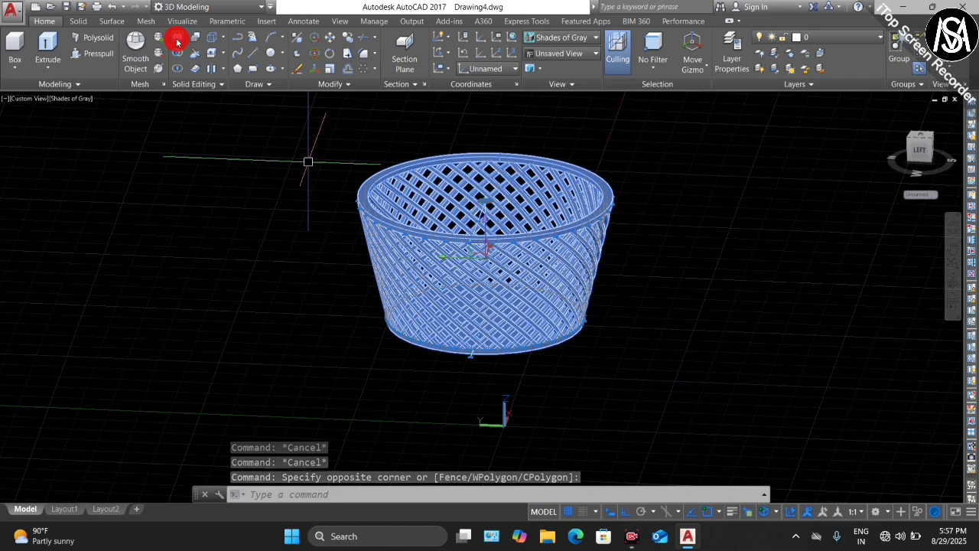
left_click(646, 136)
left_click(348, 345)
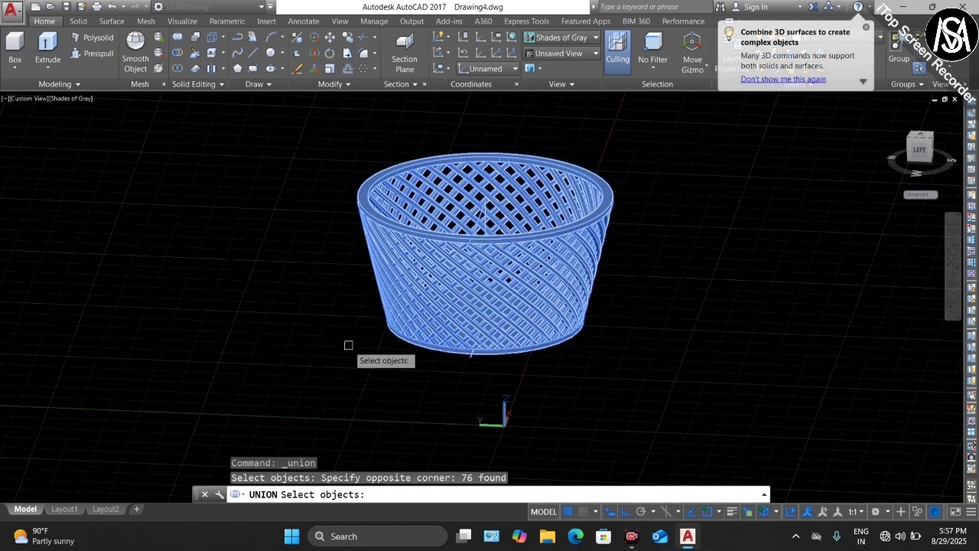
key("Escape")
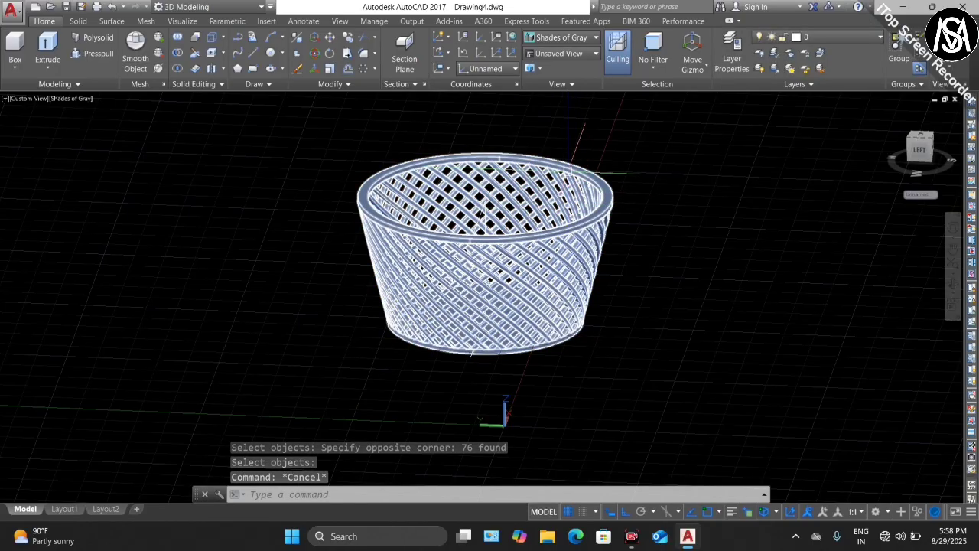
Orbit the basket to a front view and zoom in until it fills the screen
left_click(948, 287)
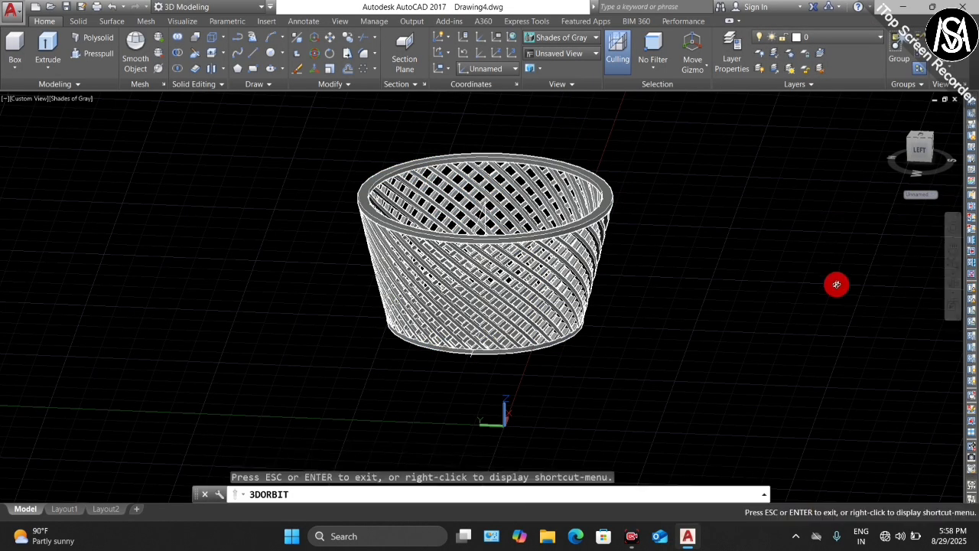
mouse_move(834, 284)
left_mouse_down()
mouse_move(644, 301)
mouse_move(520, 297)
mouse_move(641, 303)
mouse_move(589, 303)
mouse_move(629, 303)
left_mouse_up()
scroll(377, 331, "down", 1)
scroll(581, 237, "up", 2)
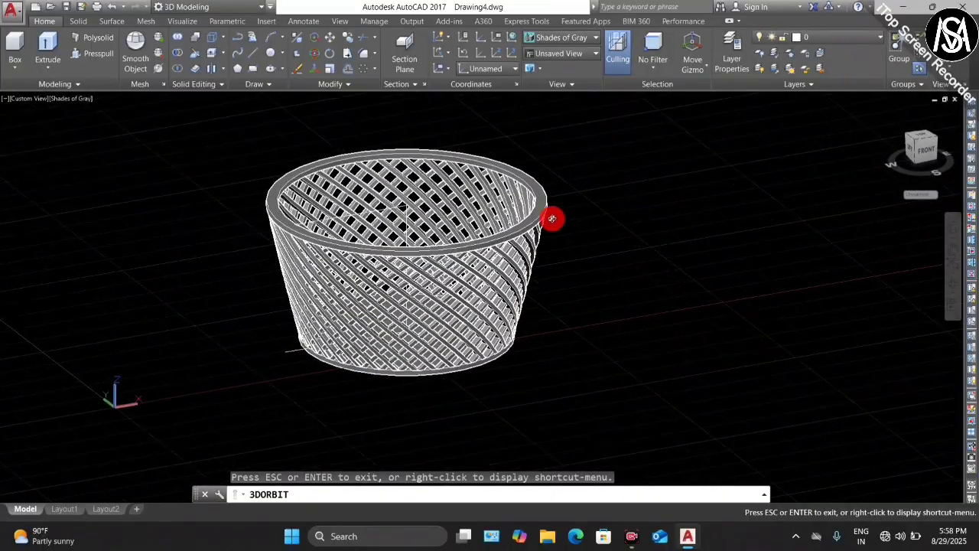
scroll(539, 168, "up", 2)
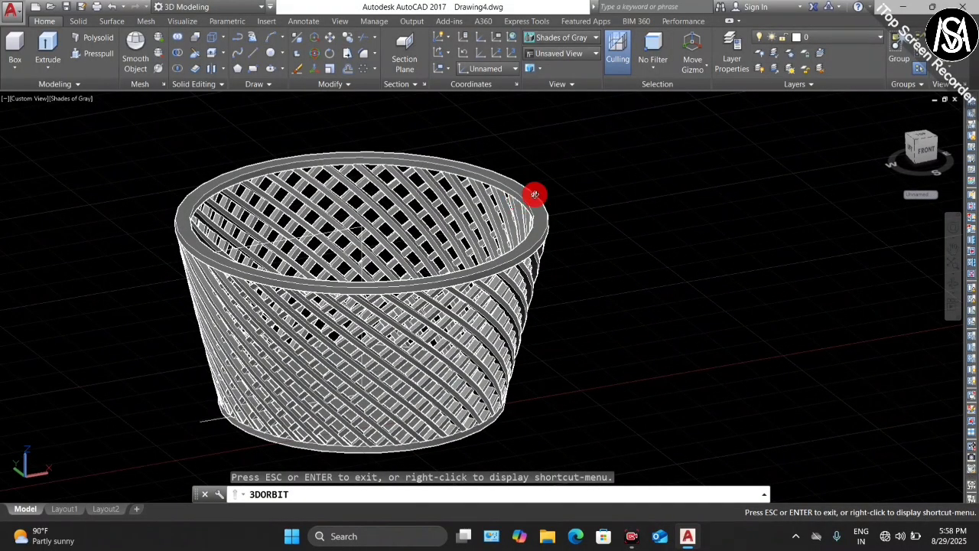
scroll(538, 189, "down", 1)
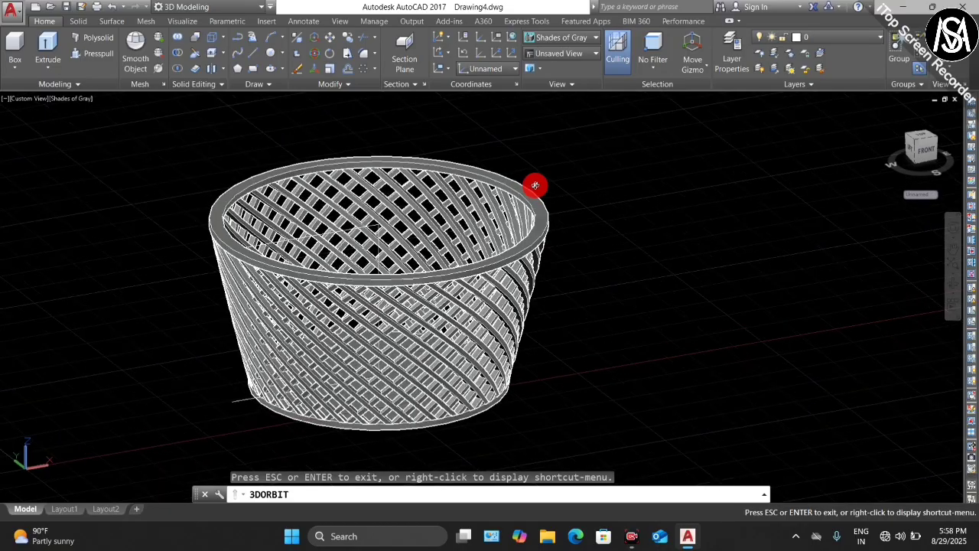
scroll(537, 189, "up", 1)
key("Escape")
type("F")
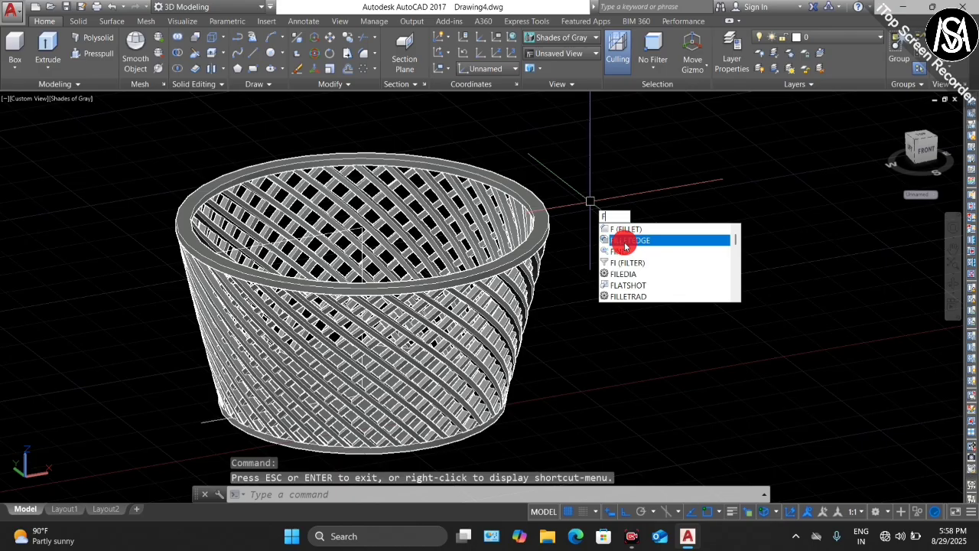
key("Escape")
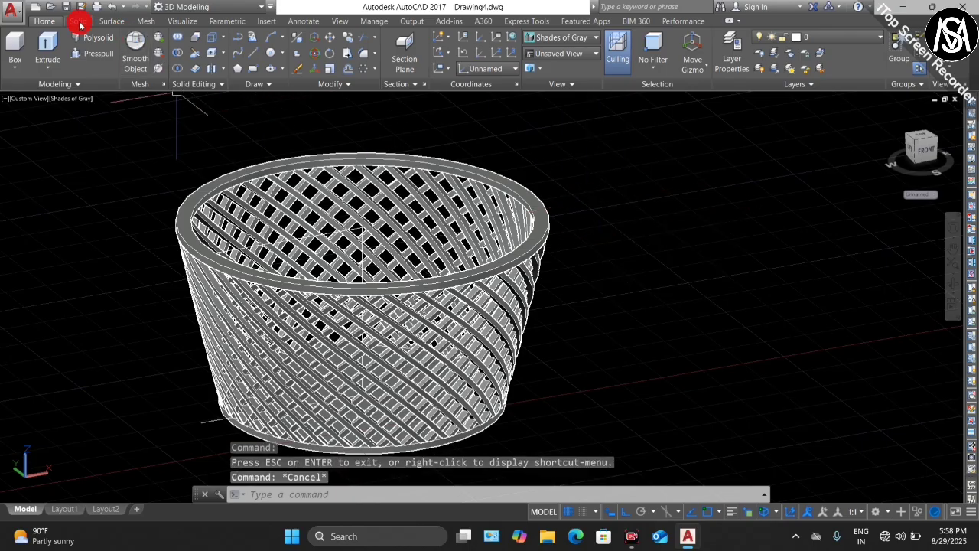
Start Fillet Edge on the Solid tab with a radius of 1
left_click(80, 23)
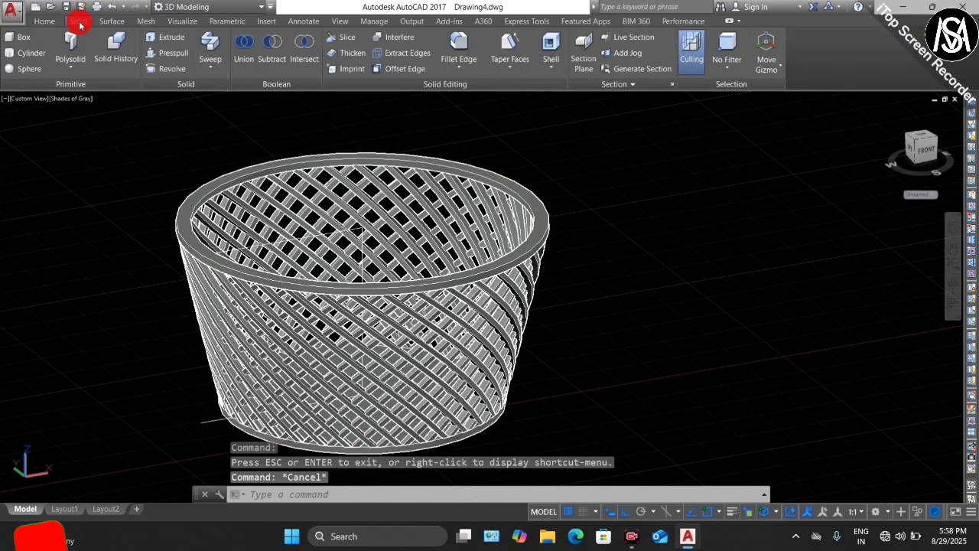
left_click(459, 48)
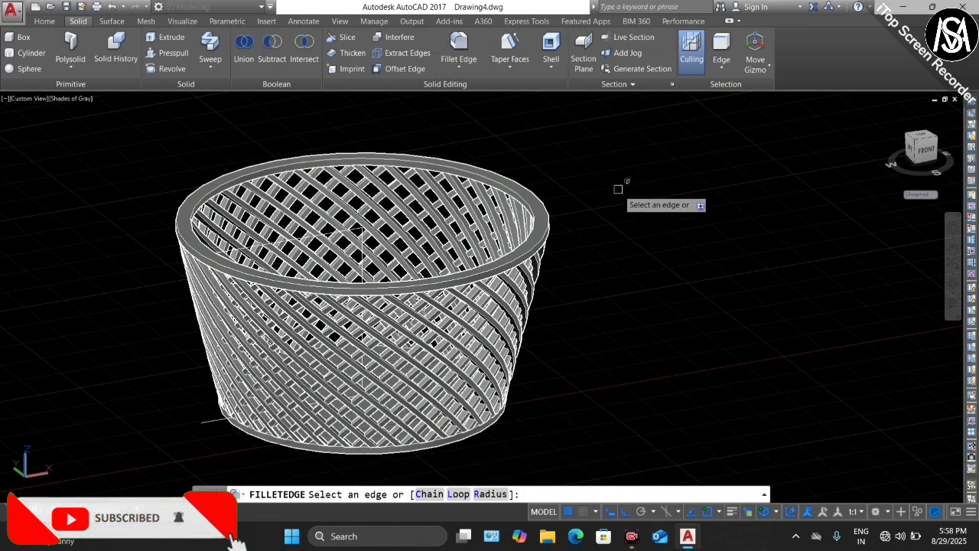
type("r")
key("Return")
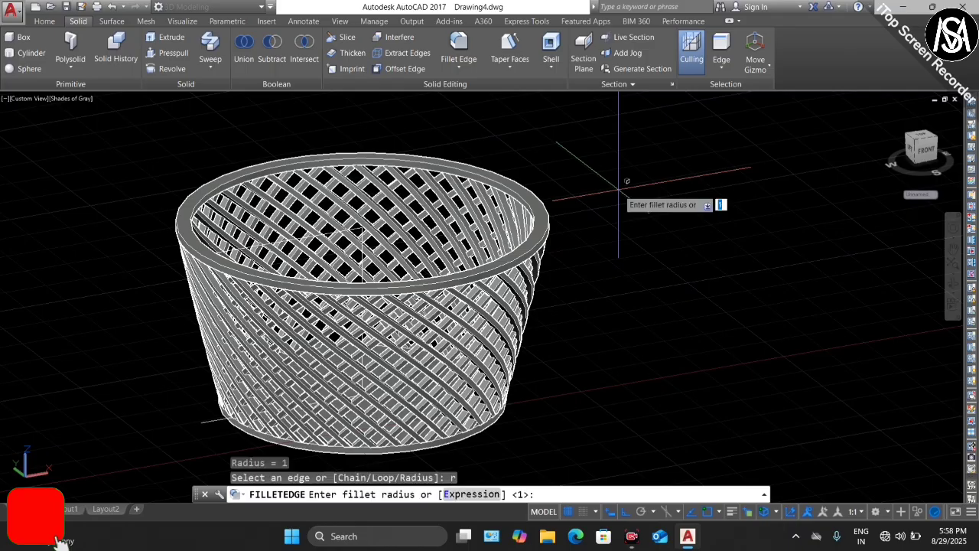
key("Return")
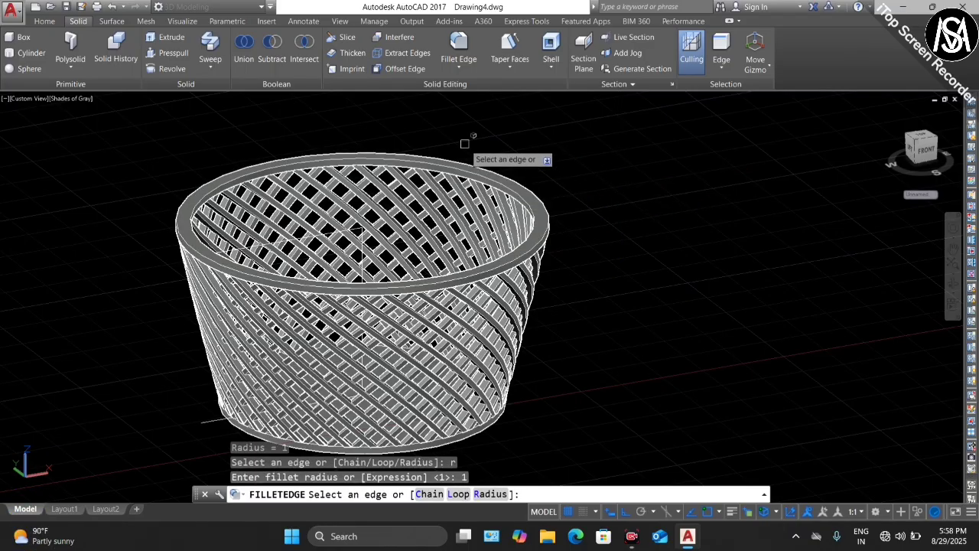
Fillet the inner, outer and bottom rim edges, then orbit to view the underside
scroll(465, 143, "up", 5)
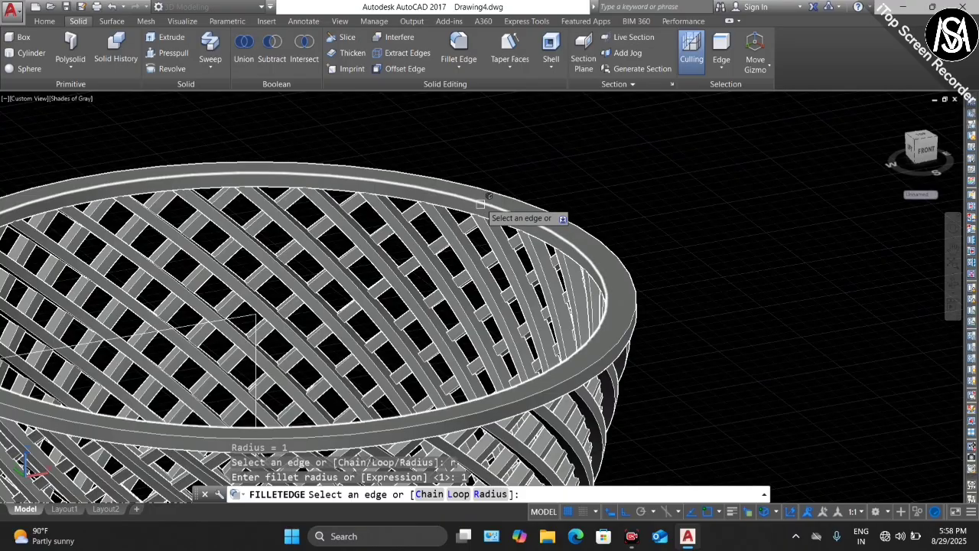
left_click(485, 196)
scroll(486, 157, "down", 2)
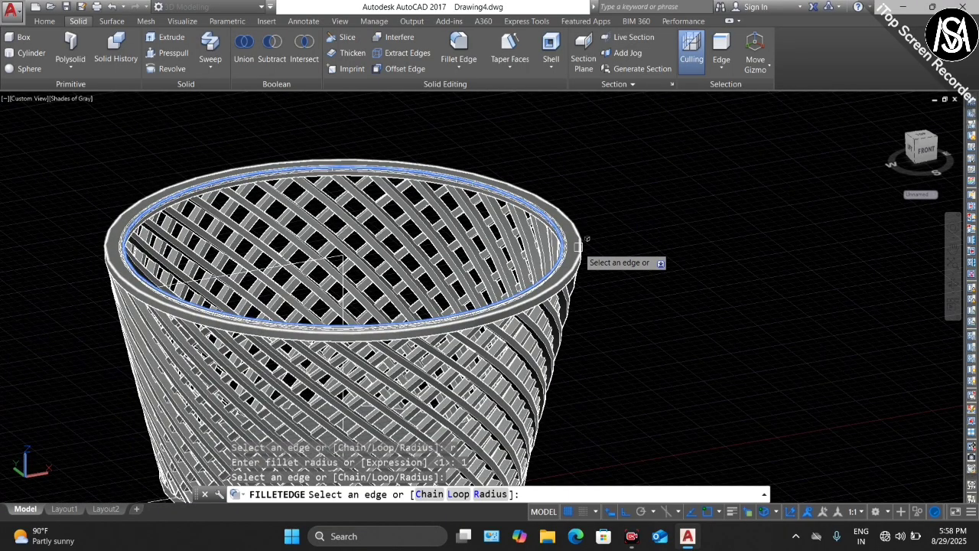
left_click(579, 246)
scroll(573, 160, "down", 3)
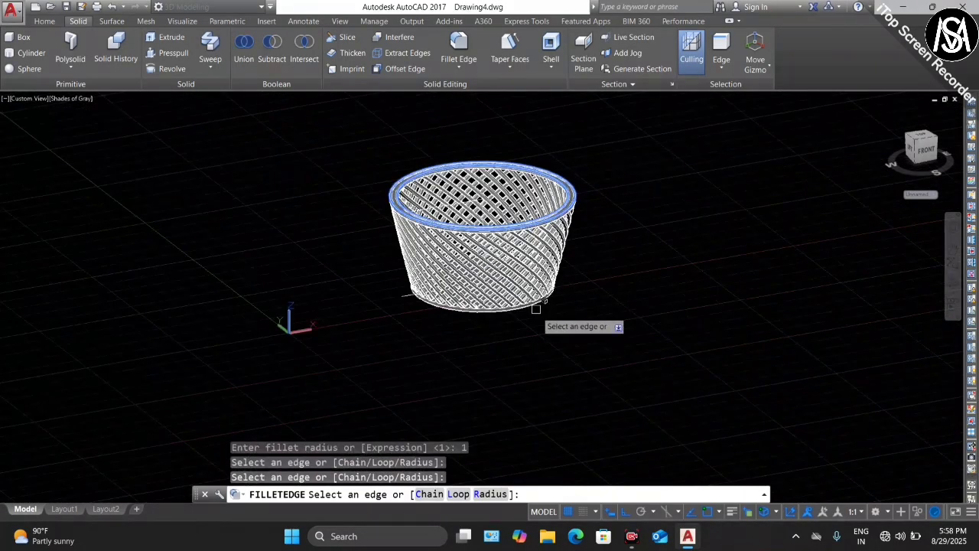
scroll(533, 305, "up", 3)
scroll(528, 302, "up", 2)
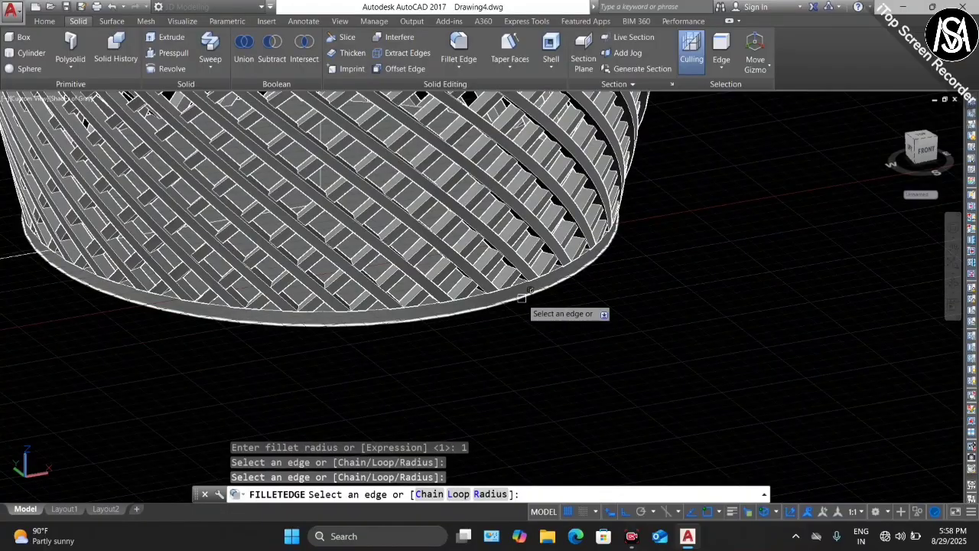
left_click(528, 293)
scroll(459, 376, "down", 3)
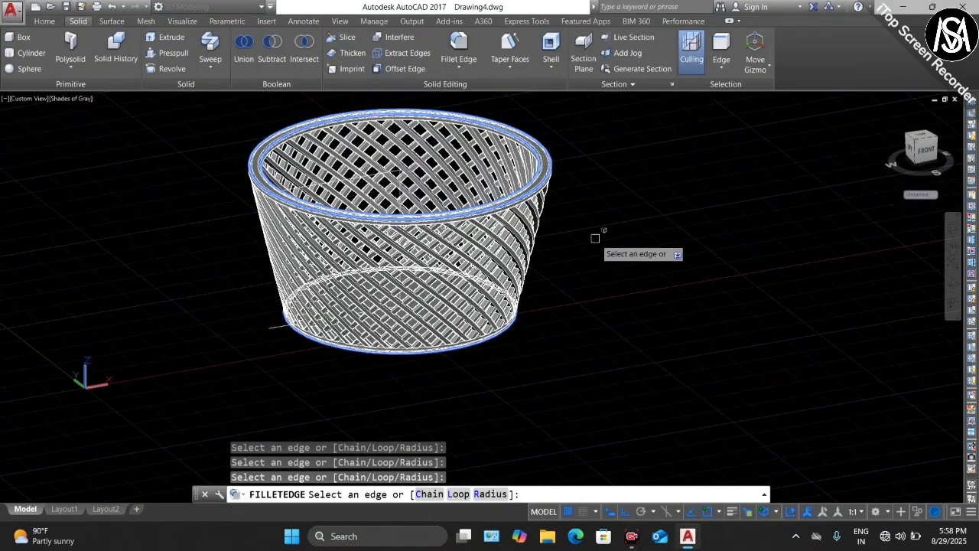
key("Return")
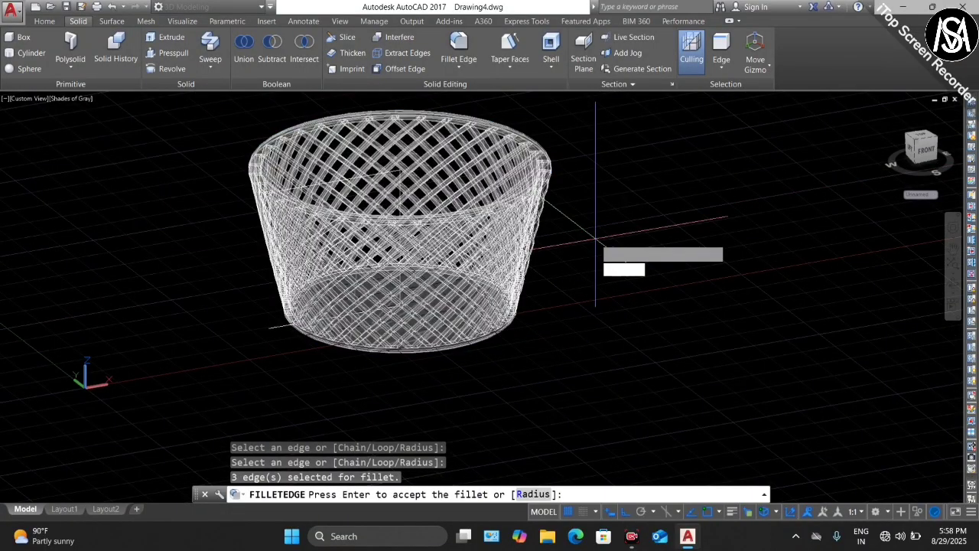
key("Return")
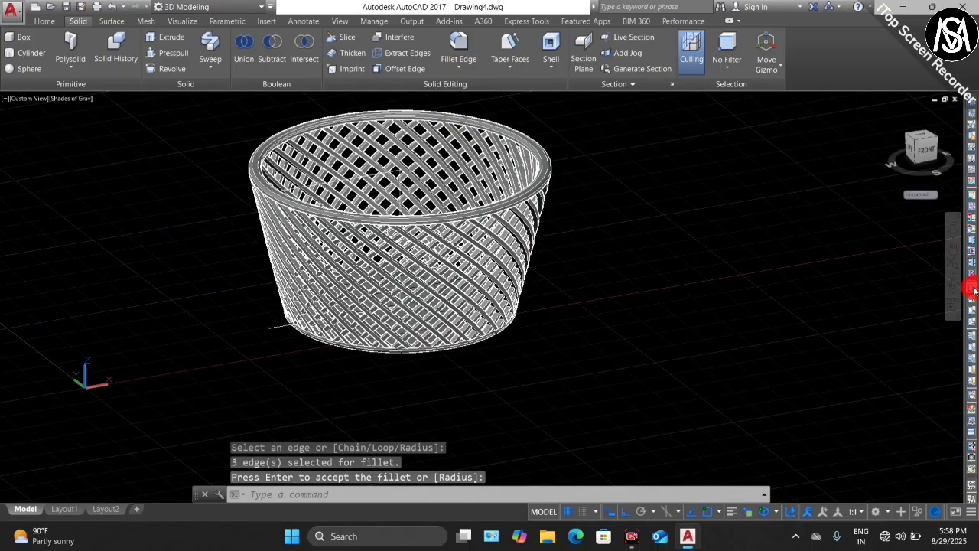
left_click(953, 284)
mouse_move(482, 328)
left_mouse_down()
mouse_move(492, 328)
mouse_move(516, 254)
mouse_move(367, 306)
mouse_move(465, 262)
mouse_move(375, 271)
left_mouse_up()
Erase the leftover rectangle outline beside the basket using a crossing window
key("Escape")
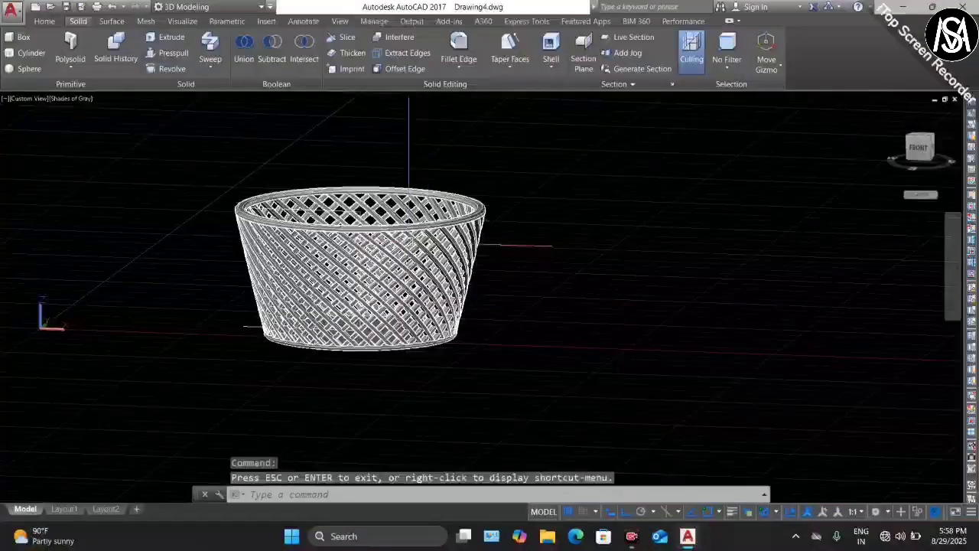
key("Escape")
left_click(451, 233)
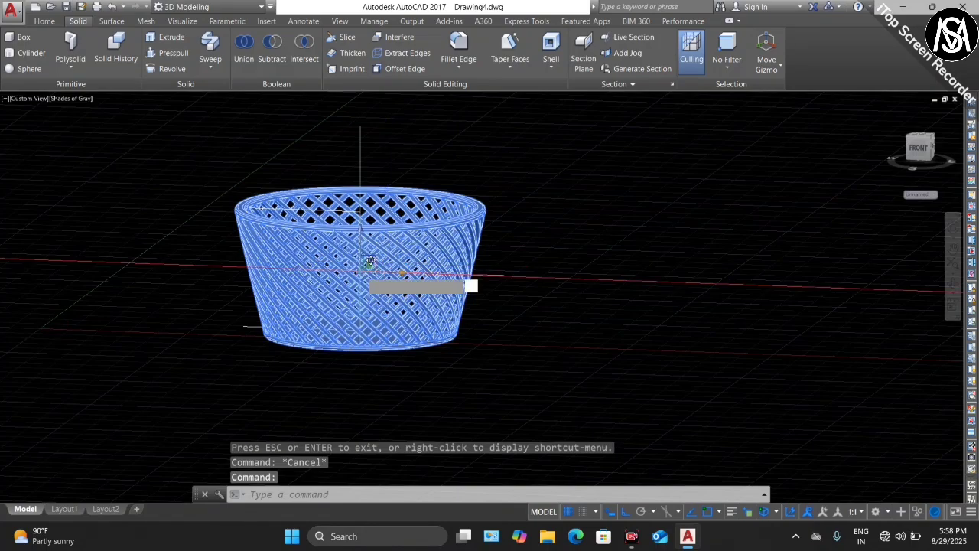
left_click(368, 262)
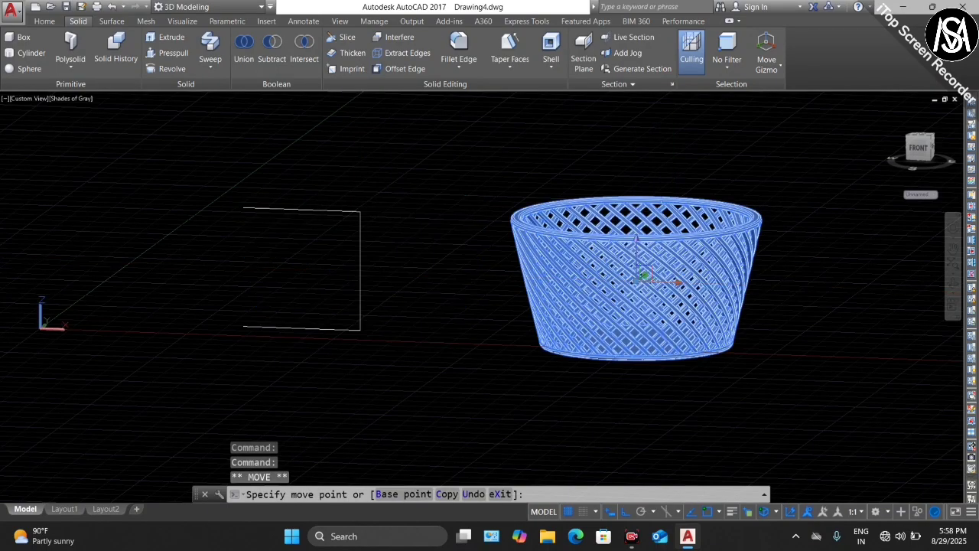
key("Escape")
key("Escape")
key("Escape")
left_click(418, 191)
left_click(30, 449)
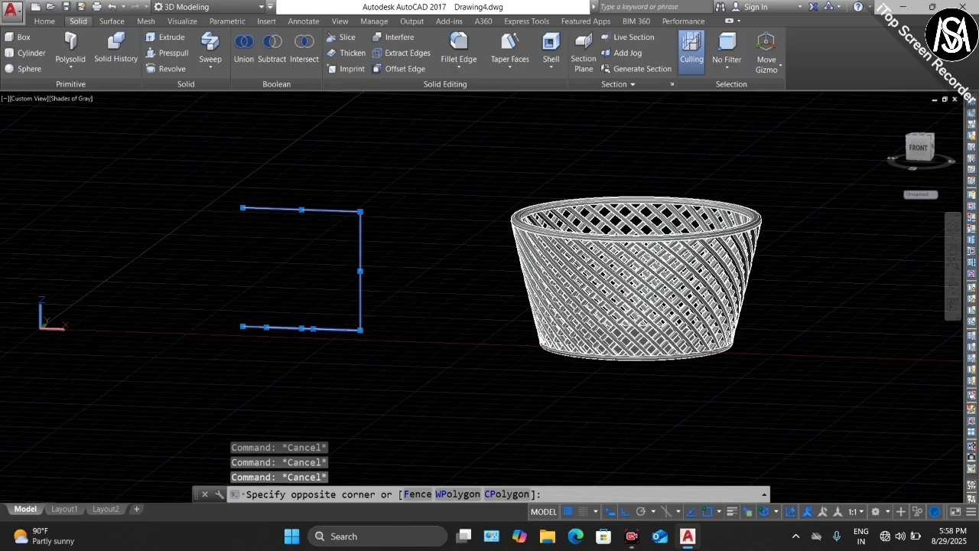
key("Delete")
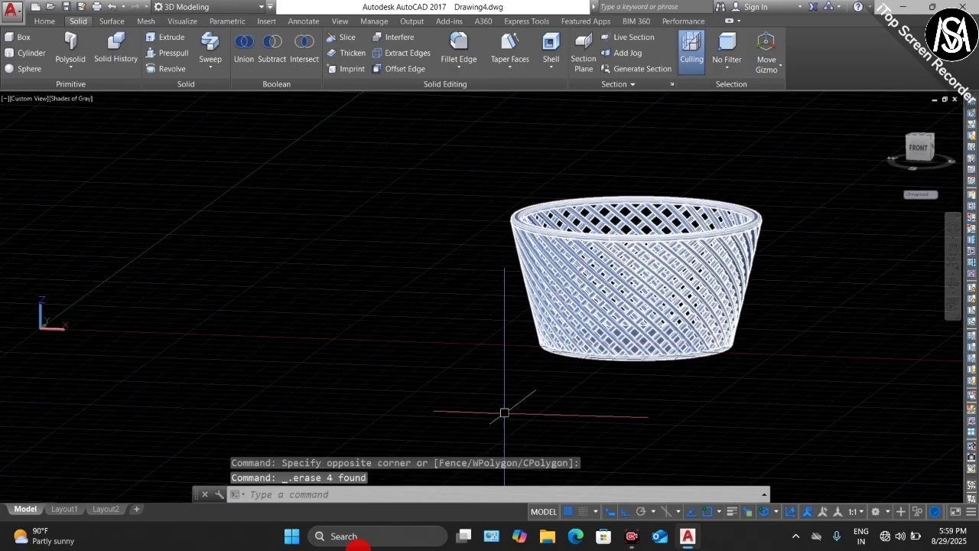
Turn off the grid display and orbit to re-centre the basket
left_click(566, 511)
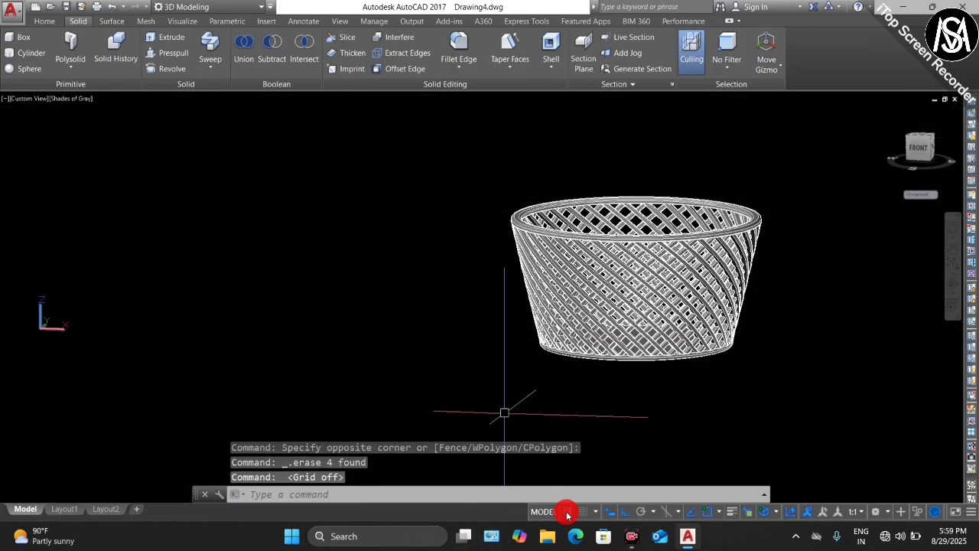
left_click(958, 287)
mouse_move(350, 278)
left_mouse_down()
mouse_move(524, 280)
mouse_move(683, 260)
mouse_move(379, 265)
mouse_move(463, 278)
mouse_move(496, 278)
mouse_move(369, 247)
mouse_move(620, 256)
mouse_move(402, 293)
mouse_move(430, 211)
mouse_move(472, 301)
mouse_move(413, 309)
left_mouse_up()
key("Escape")
key("Escape")
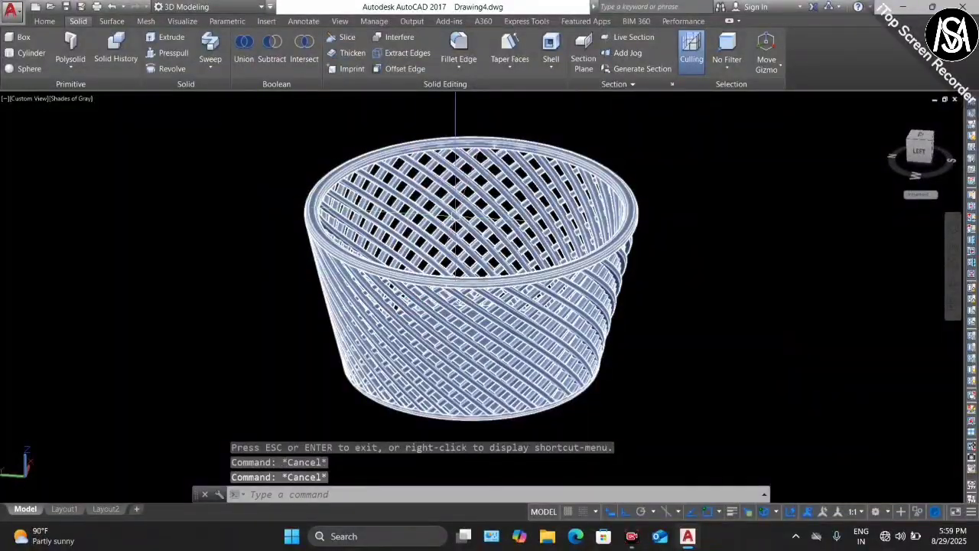
Set the viewport visual style to Realistic
left_click(44, 21)
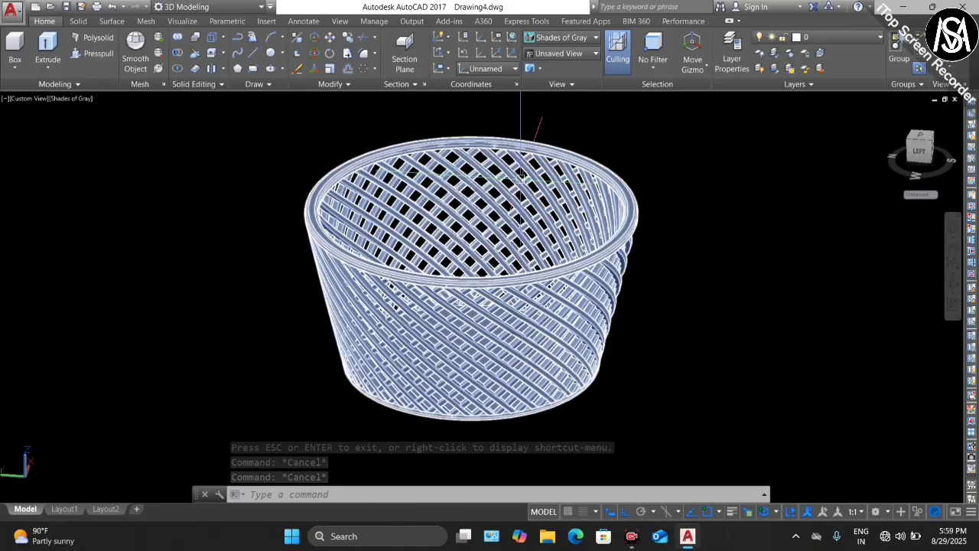
left_click(80, 103)
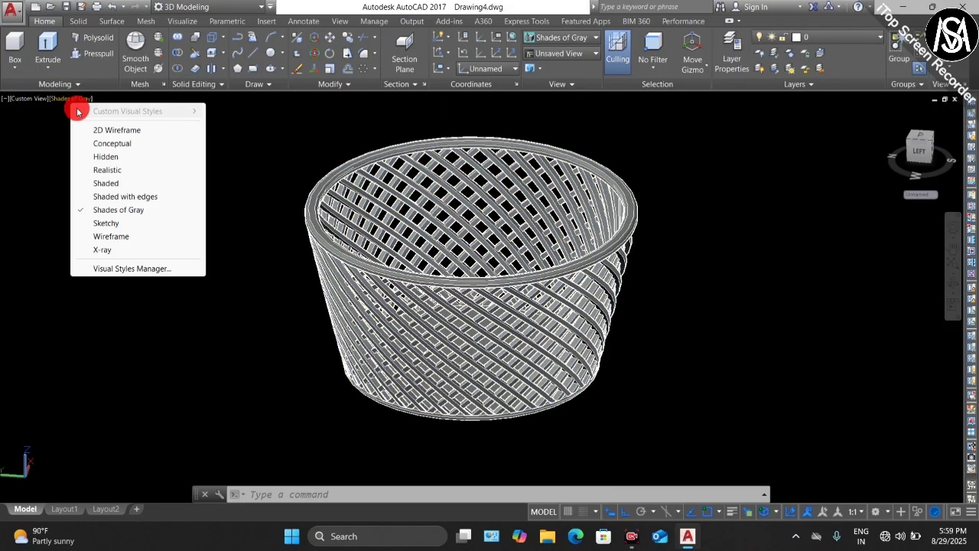
left_click(110, 170)
Change the basket's colour from ByLayer to Cyan in the Properties palette
left_click(590, 188)
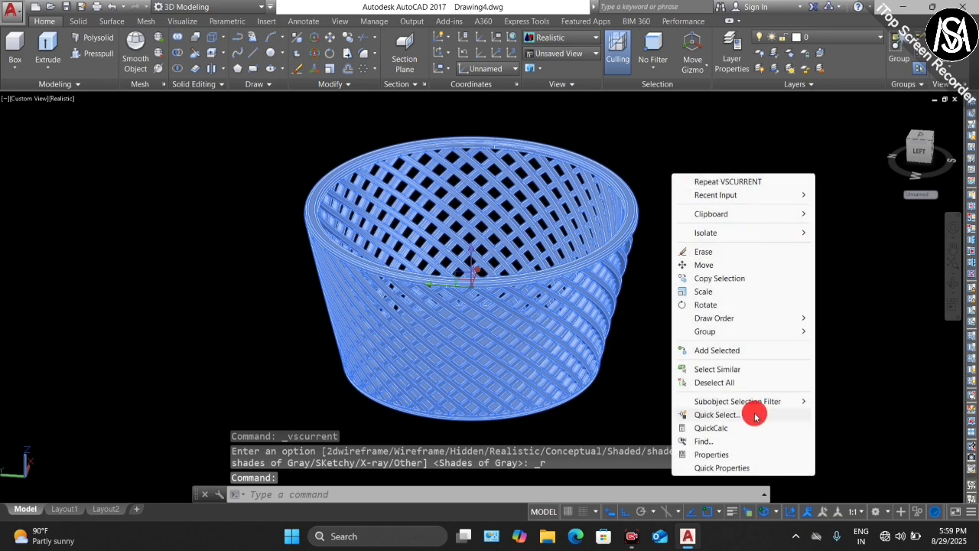
left_click(732, 453)
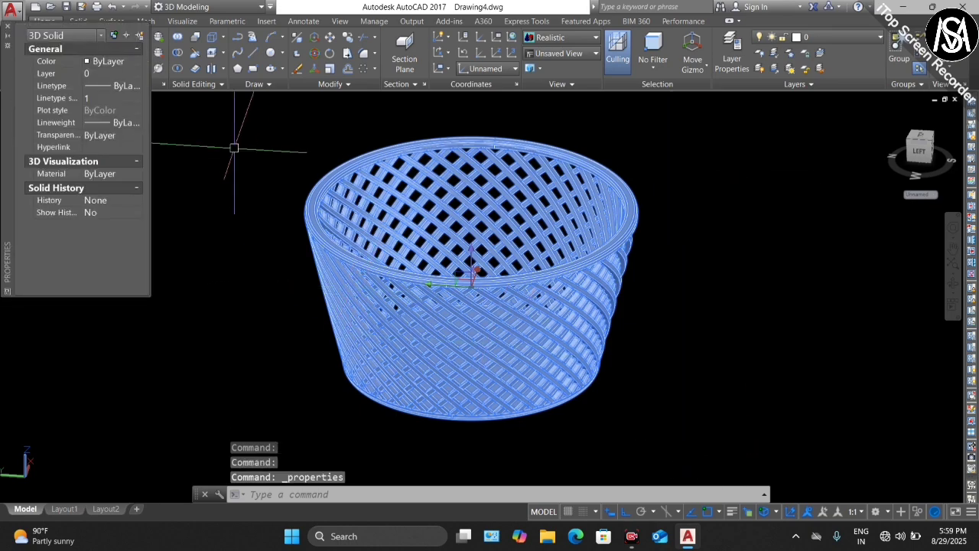
left_click(123, 66)
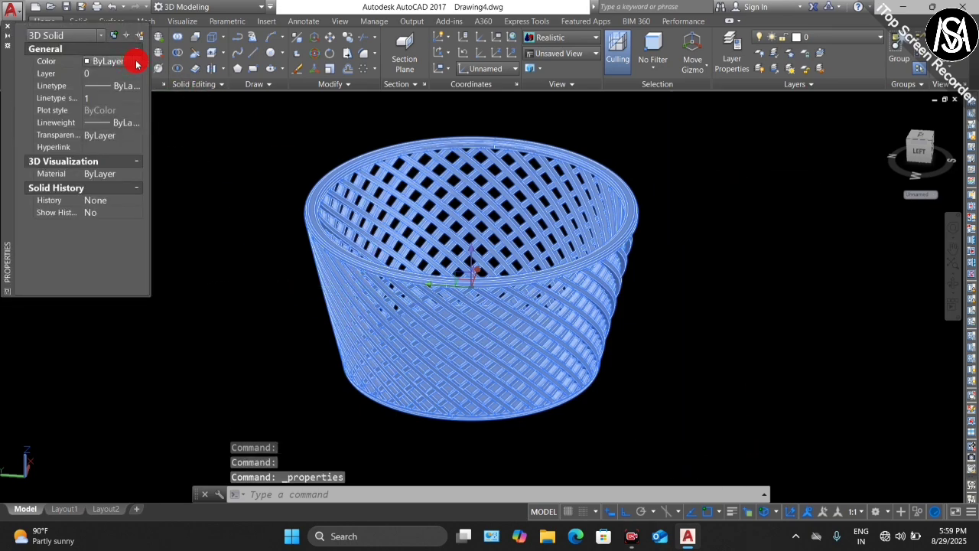
left_click(137, 64)
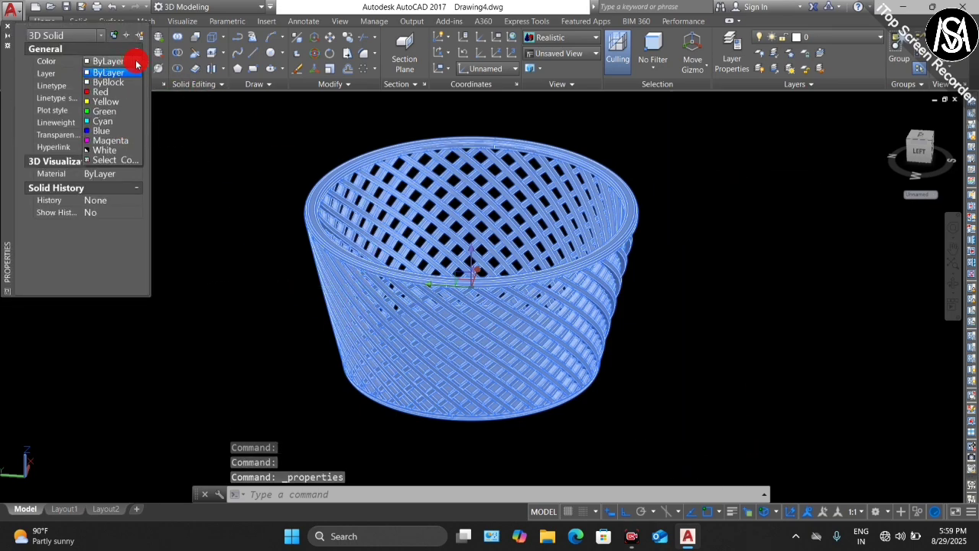
left_click(123, 117)
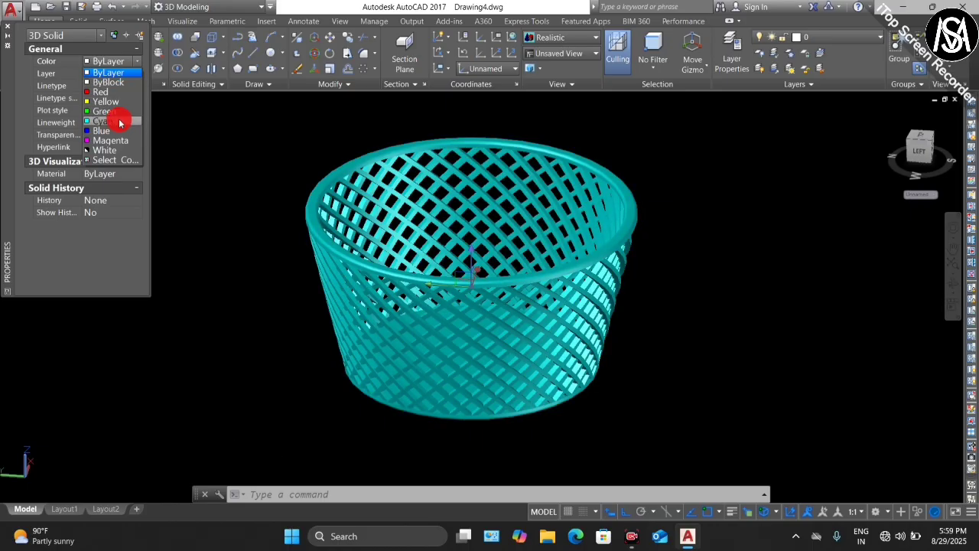
left_click(7, 29)
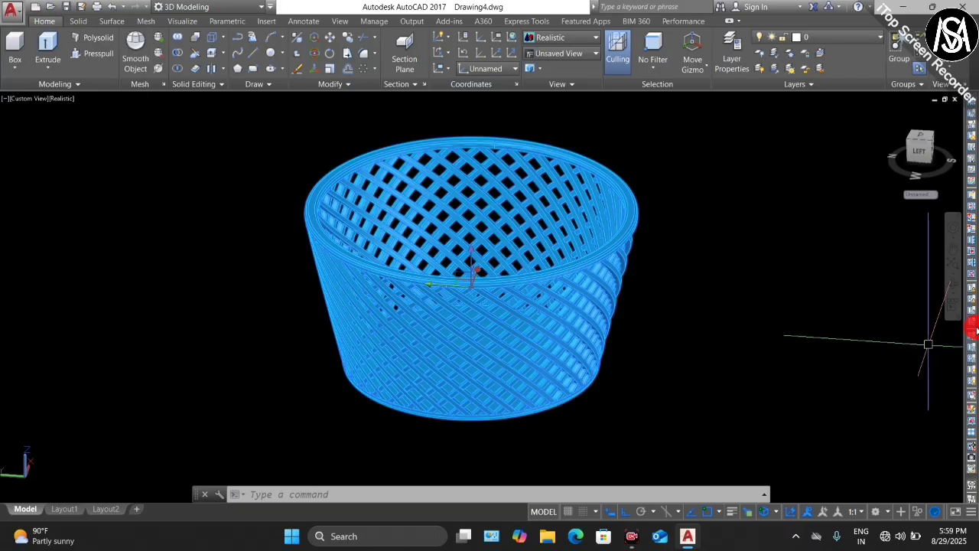
Orbit the basket to a lower eye level and switch the view to Perspective
key("Escape")
left_click(952, 278)
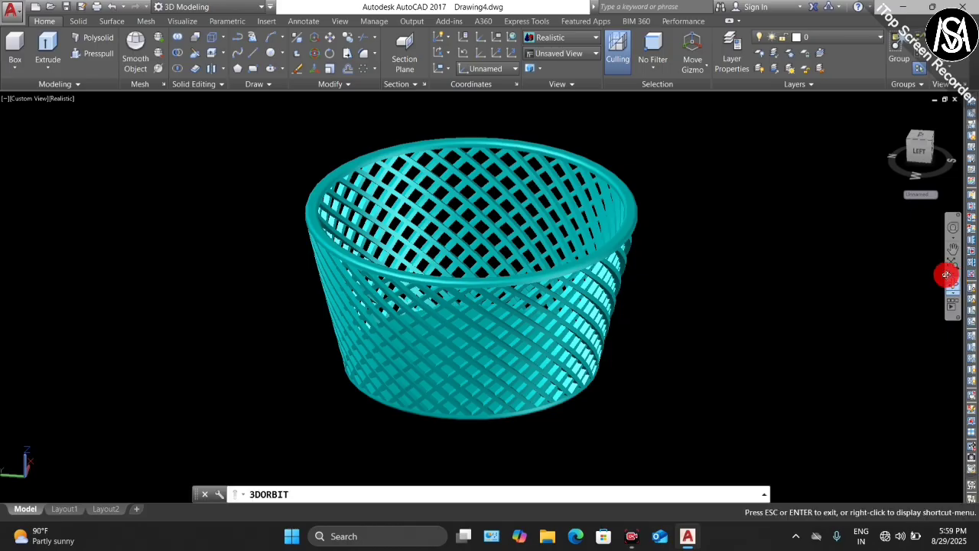
mouse_move(793, 339)
left_mouse_down()
mouse_move(583, 307)
mouse_move(542, 219)
mouse_move(568, 291)
mouse_move(457, 345)
mouse_move(481, 344)
mouse_move(522, 406)
mouse_move(458, 387)
mouse_move(509, 356)
mouse_move(668, 323)
mouse_move(638, 314)
mouse_move(656, 282)
mouse_move(623, 267)
left_mouse_up()
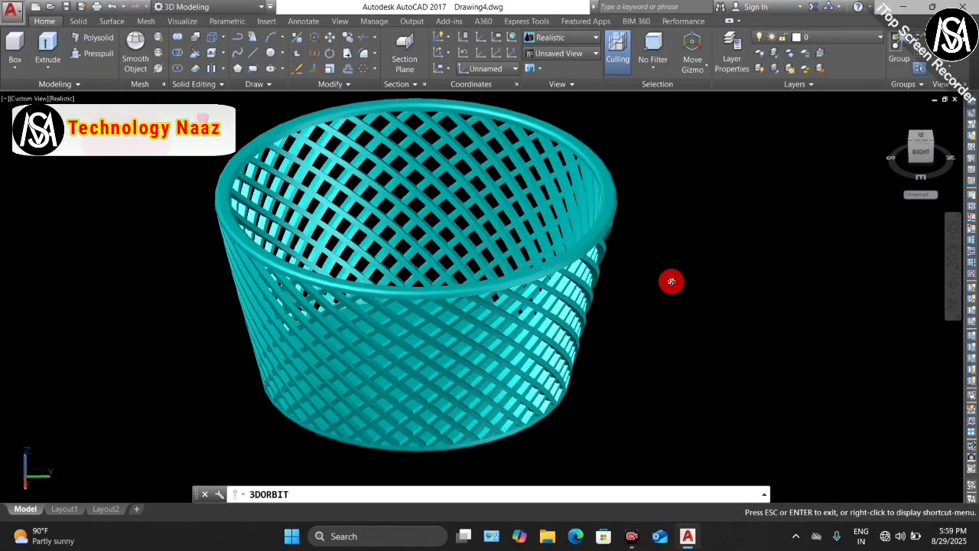
mouse_move(670, 281)
left_mouse_down()
mouse_move(662, 252)
mouse_move(483, 251)
mouse_move(578, 256)
mouse_move(602, 273)
mouse_move(596, 266)
left_mouse_up()
key("Escape")
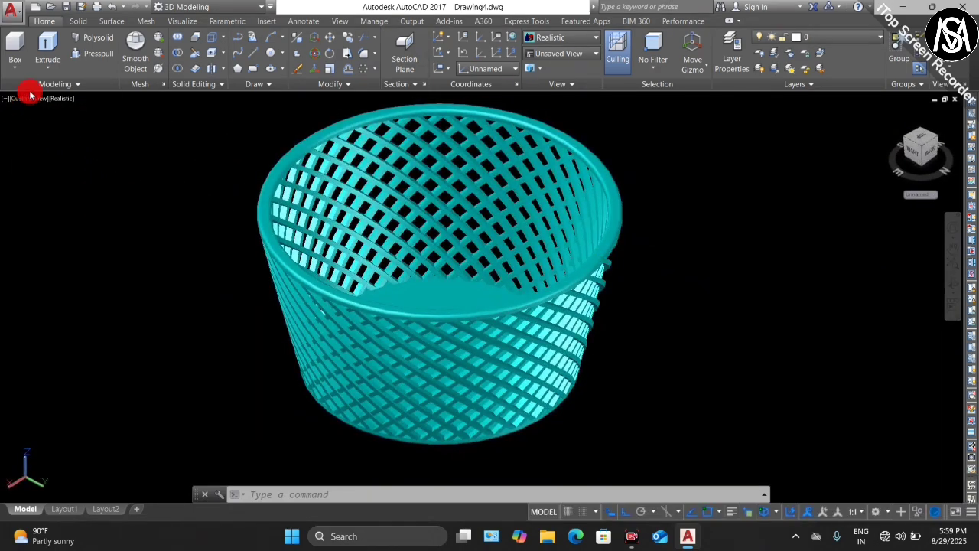
left_click(38, 99)
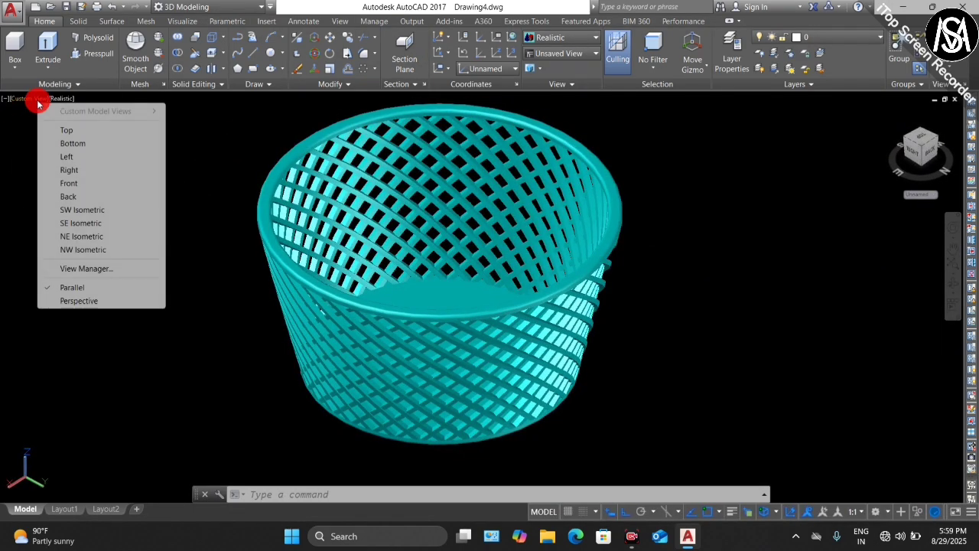
left_click(84, 300)
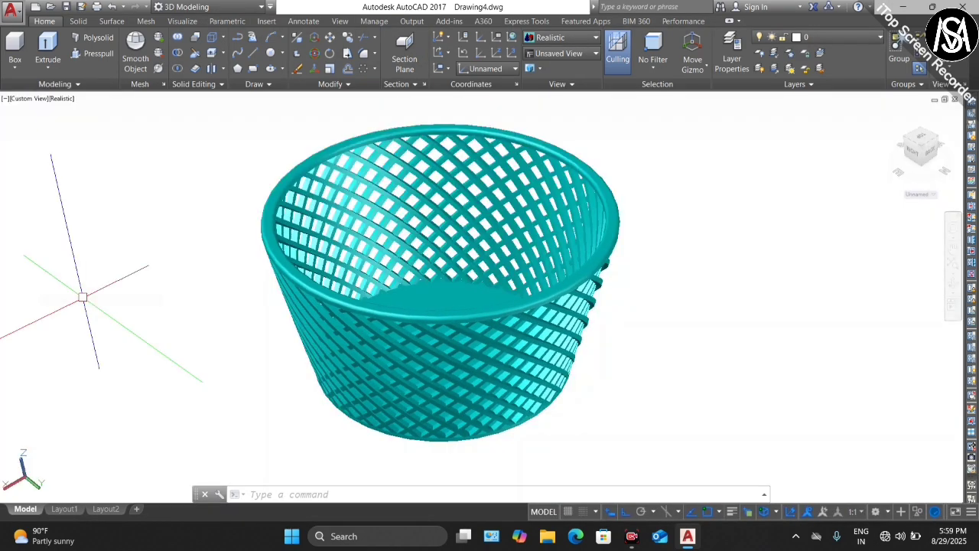
Orbit around the basket to inspect its open top, interior and flat inner bottom
left_click(948, 289)
left_click_drag(721, 374, 697, 302)
mouse_move(604, 281)
left_mouse_down()
mouse_move(515, 339)
mouse_move(551, 372)
left_mouse_up()
left_click_drag(666, 364, 525, 370)
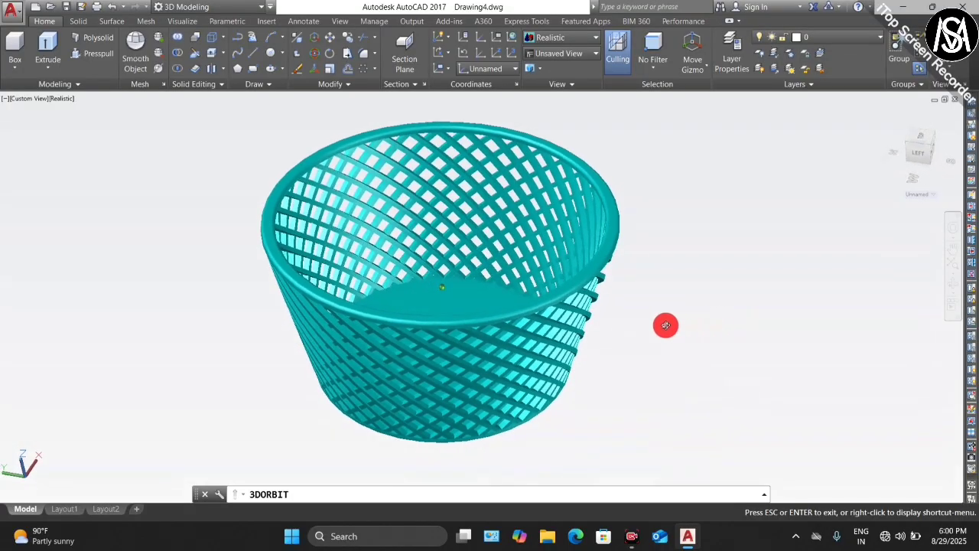
mouse_move(666, 325)
left_mouse_down()
mouse_move(538, 312)
mouse_move(641, 303)
left_mouse_up()
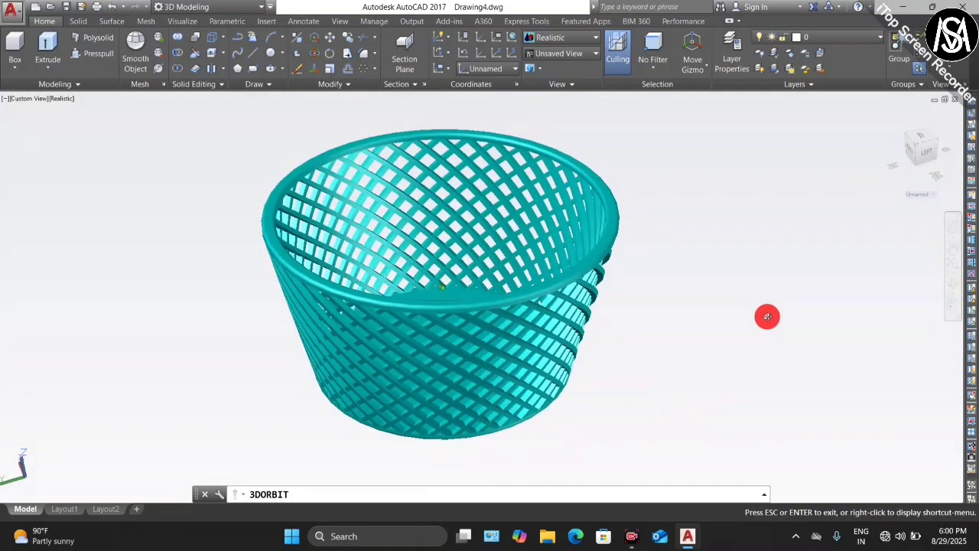
mouse_move(762, 319)
left_mouse_down()
mouse_move(688, 365)
mouse_move(668, 341)
mouse_move(668, 306)
left_mouse_up()
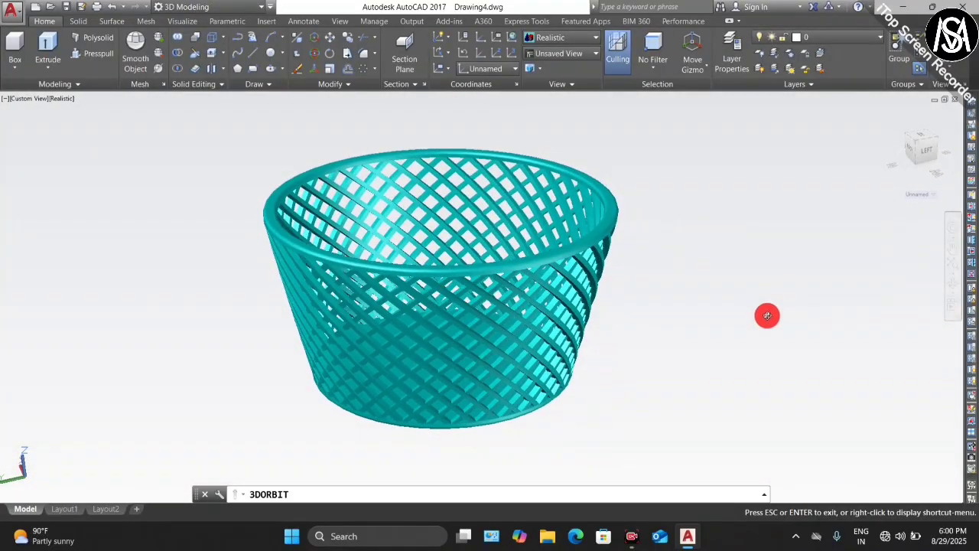
mouse_move(702, 334)
left_mouse_down()
mouse_move(798, 328)
mouse_move(808, 368)
mouse_move(688, 384)
mouse_move(676, 346)
mouse_move(745, 359)
mouse_move(791, 345)
mouse_move(837, 298)
mouse_move(720, 292)
mouse_move(734, 346)
mouse_move(644, 343)
mouse_move(733, 363)
left_mouse_up()
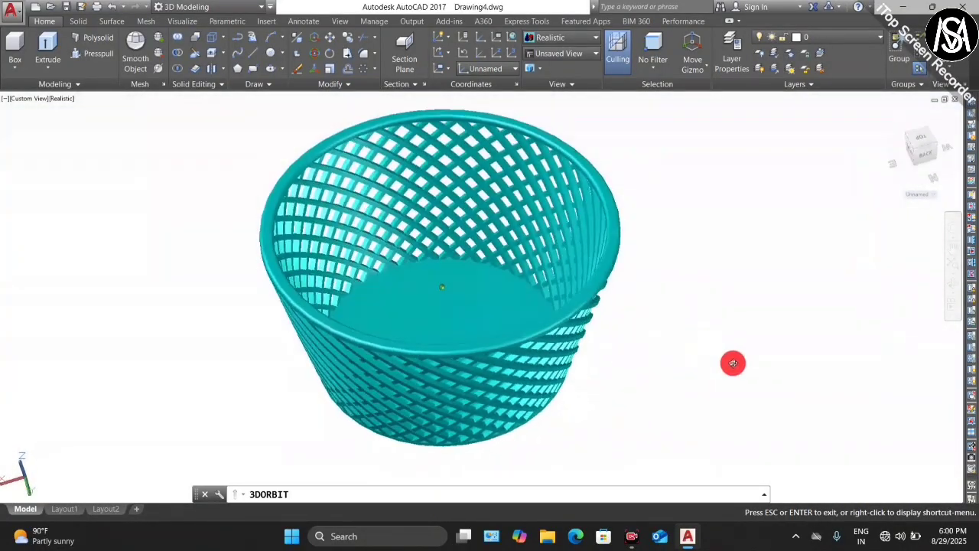